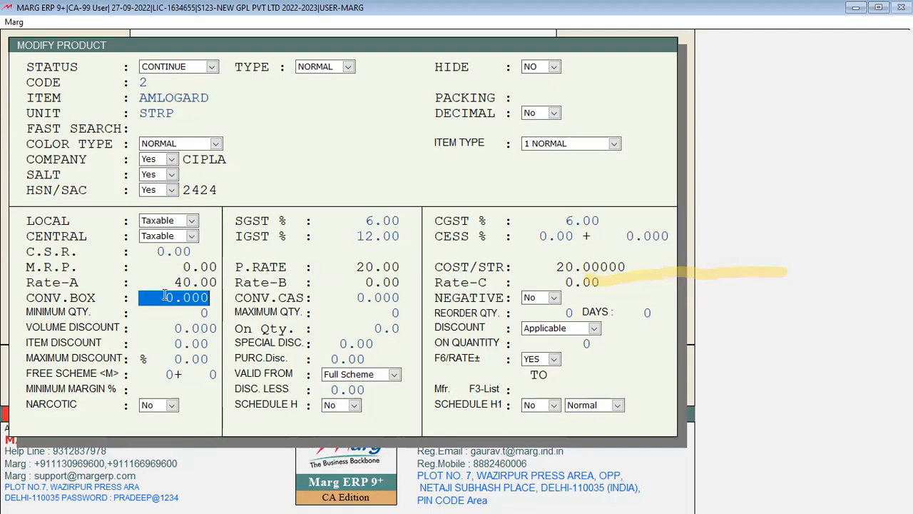
# Set AMLOGARD's NEGATIVE option to Yes, then bring up Control Room with ctrl+N
pyautogui.press('Return')
pyautogui.press('Return')
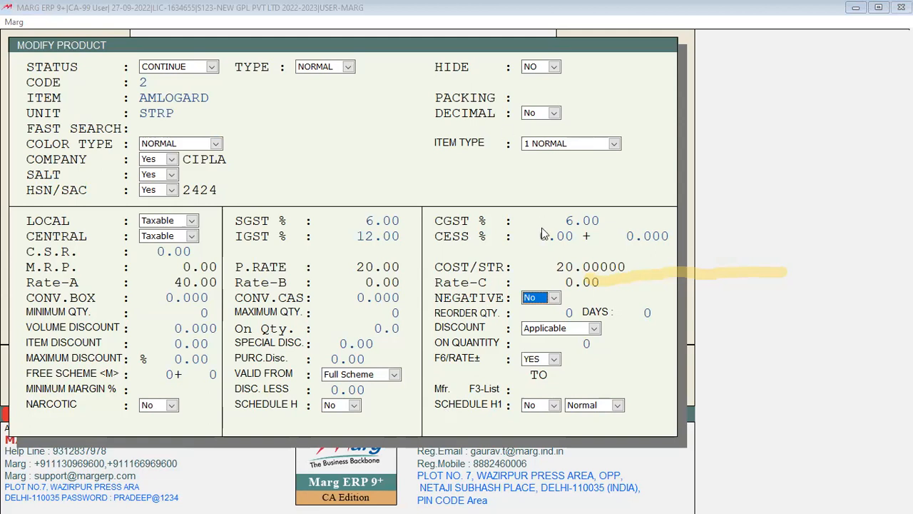
pyautogui.click(561, 297)
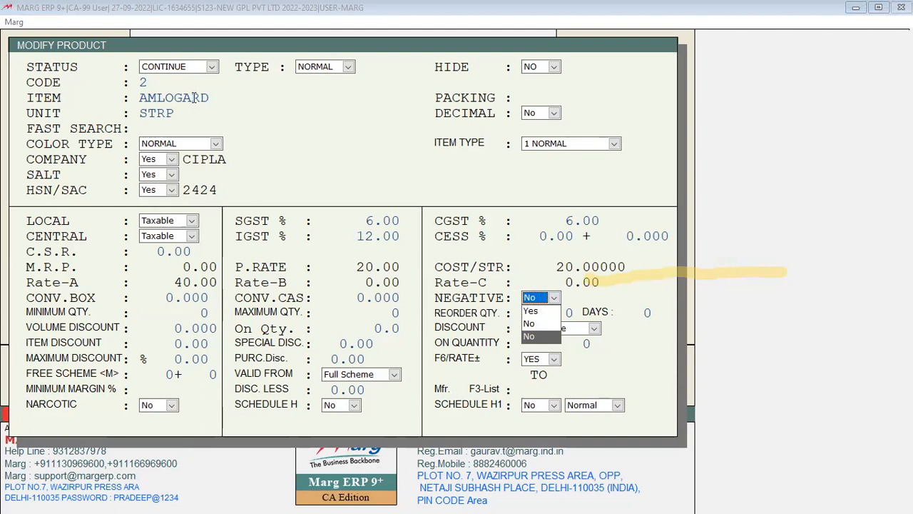
pyautogui.press('Up')
pyautogui.press('Up')
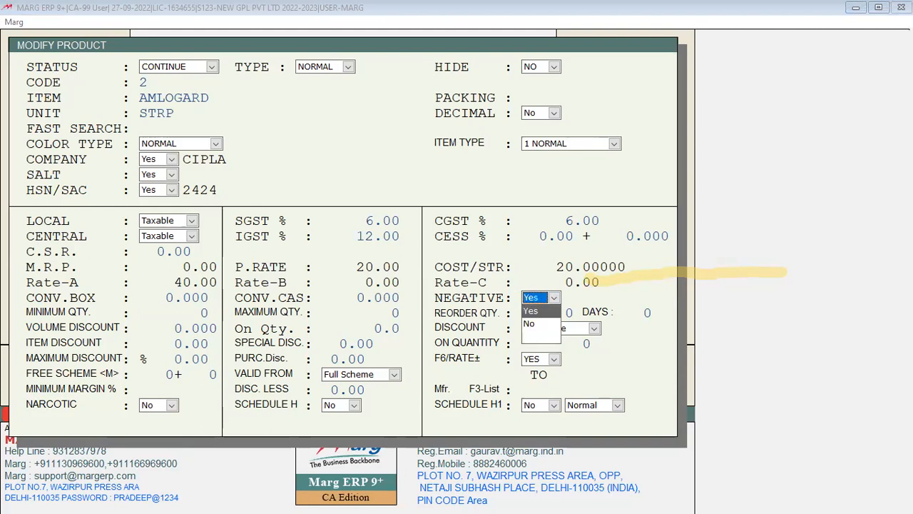
pyautogui.press('Return')
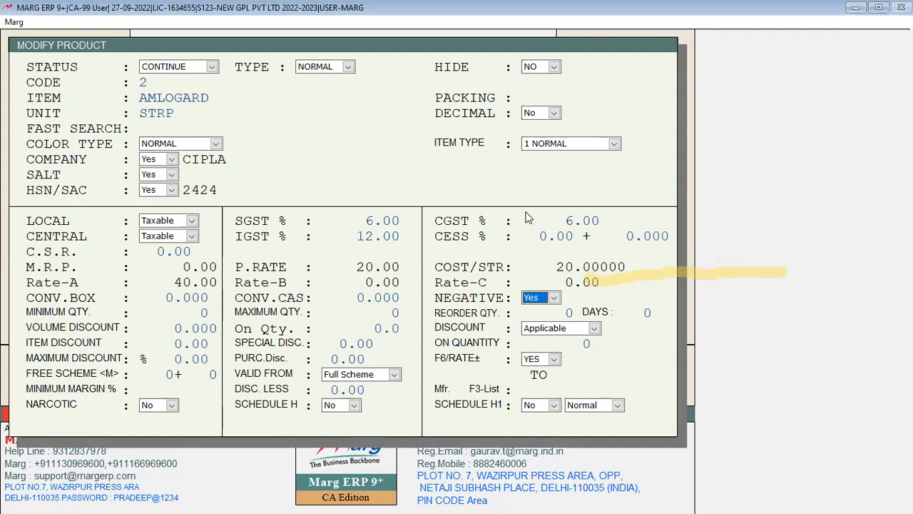
pyautogui.hotkey('ctrl', 'n')
pyautogui.press('Return')
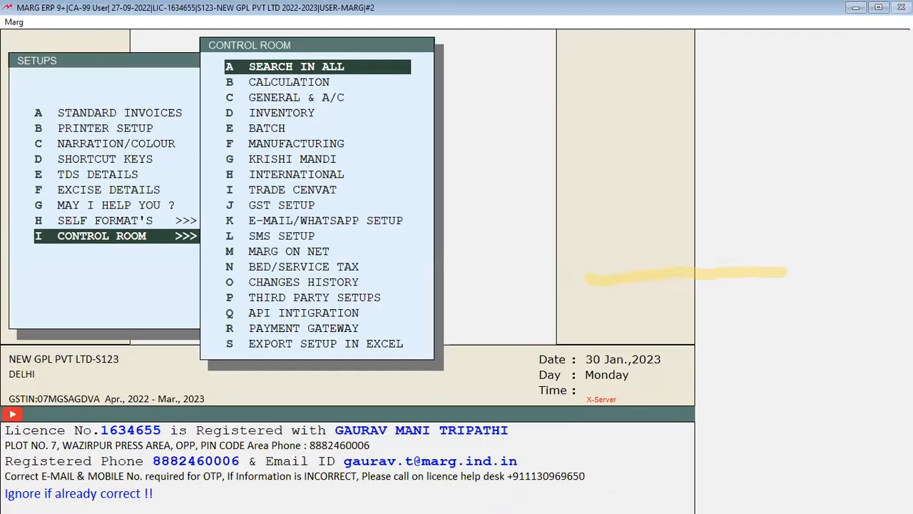
# Search all Control Room settings for NEGATIVE
pyautogui.press('Return')
pyautogui.write('NEGATIVE')
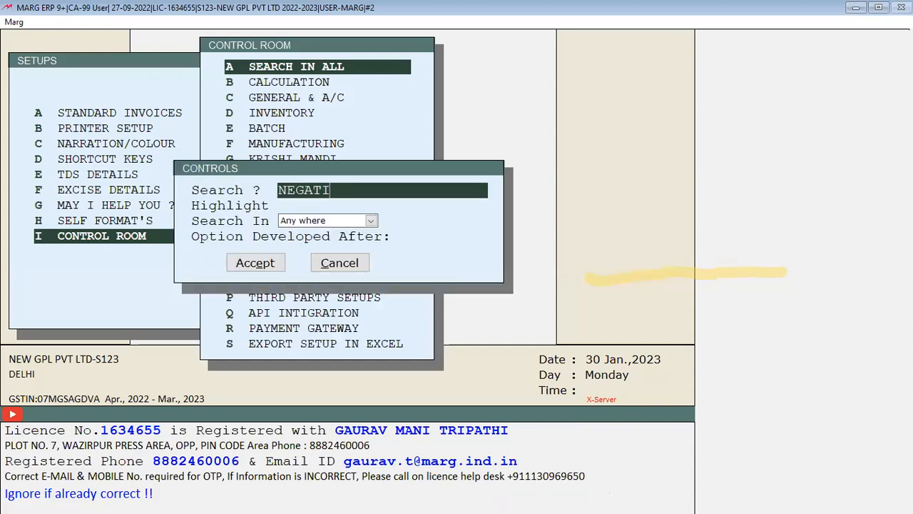
pyautogui.press('Return')
pyautogui.press('Return')
pyautogui.press('Return')
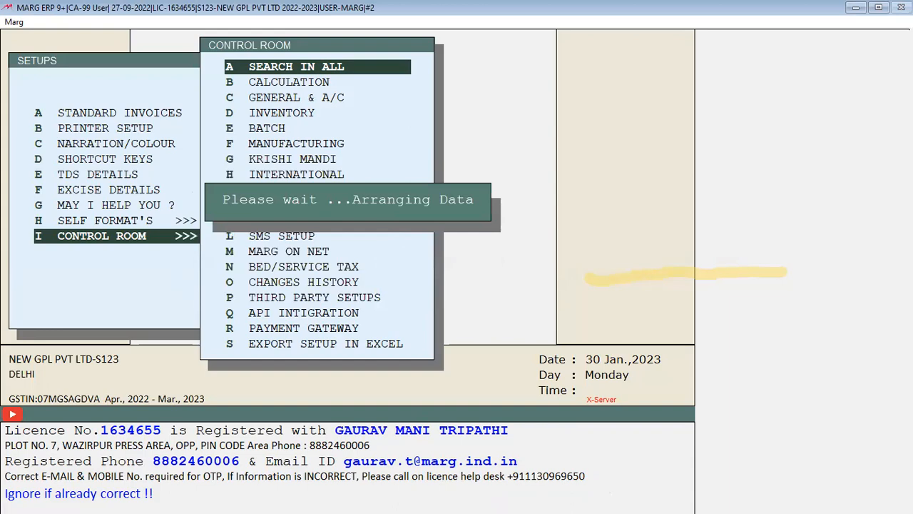
pyautogui.press('Return')
pyautogui.press('Return')
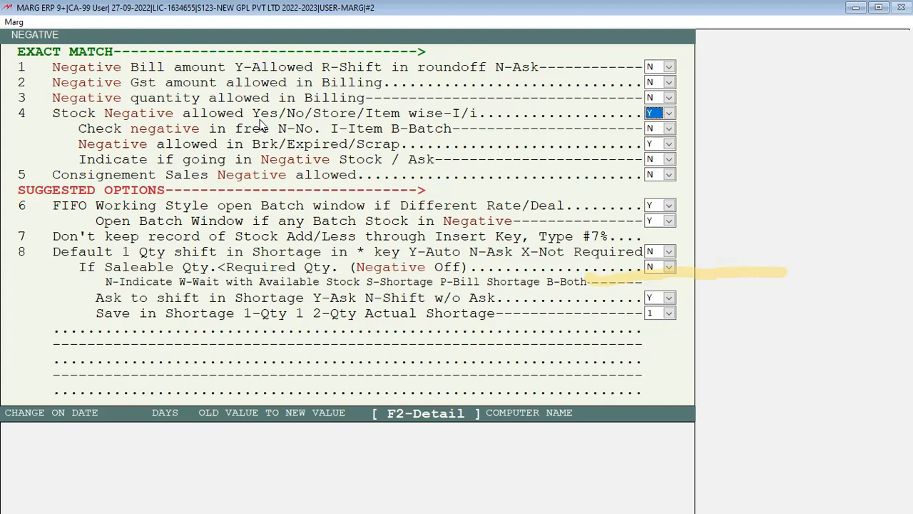
# Set 'Stock Negative allowed' to I (item-wise) and save the change
pyautogui.press('n')
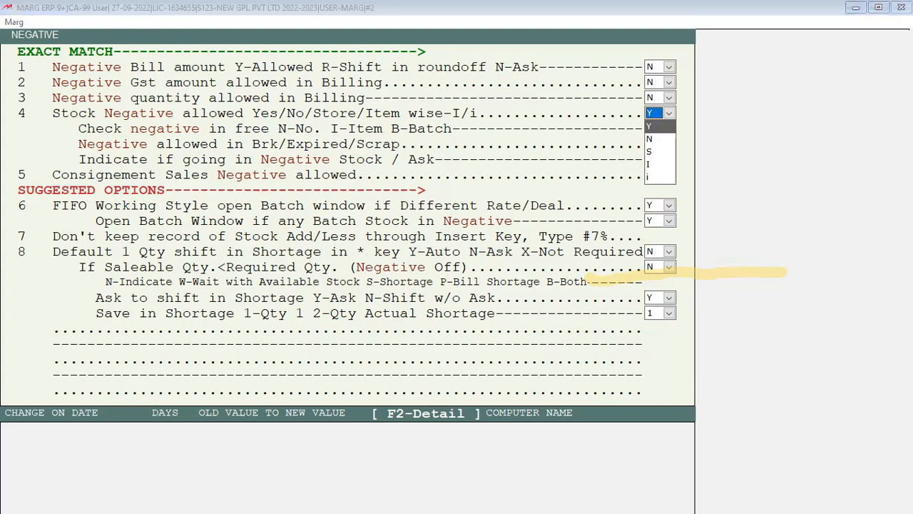
pyautogui.press('Return')
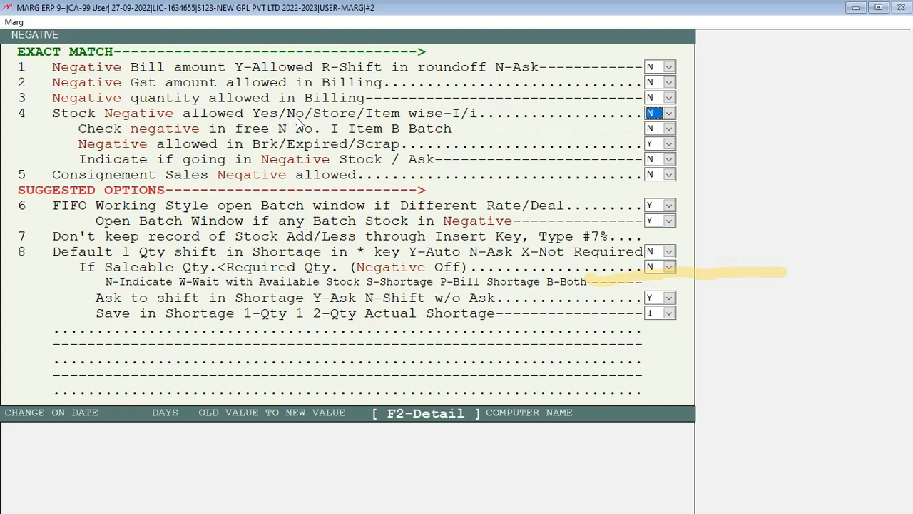
pyautogui.press('space')
pyautogui.press('Down')
pyautogui.press('Down')
pyautogui.press('Return')
pyautogui.press('Escape')
pyautogui.press('Return')
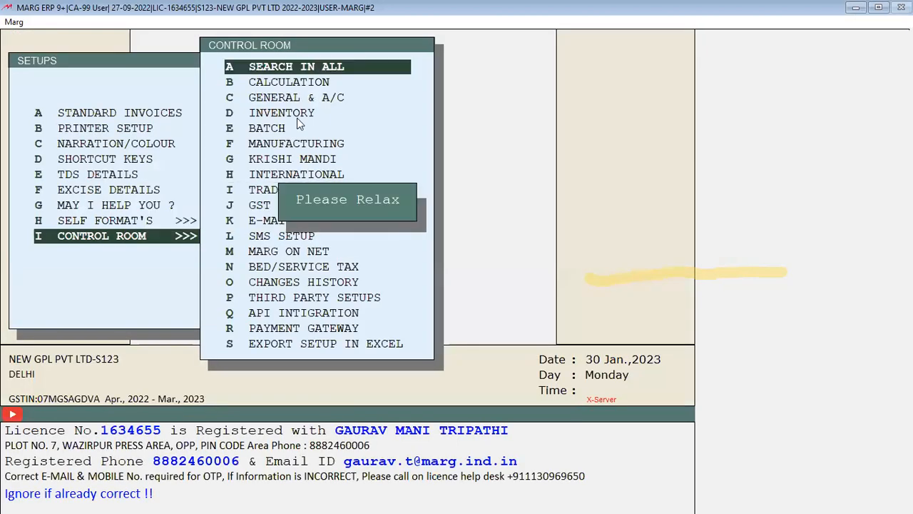
# Exit the AMLOGARD product form without saving and reopen it
pyautogui.press('Return')
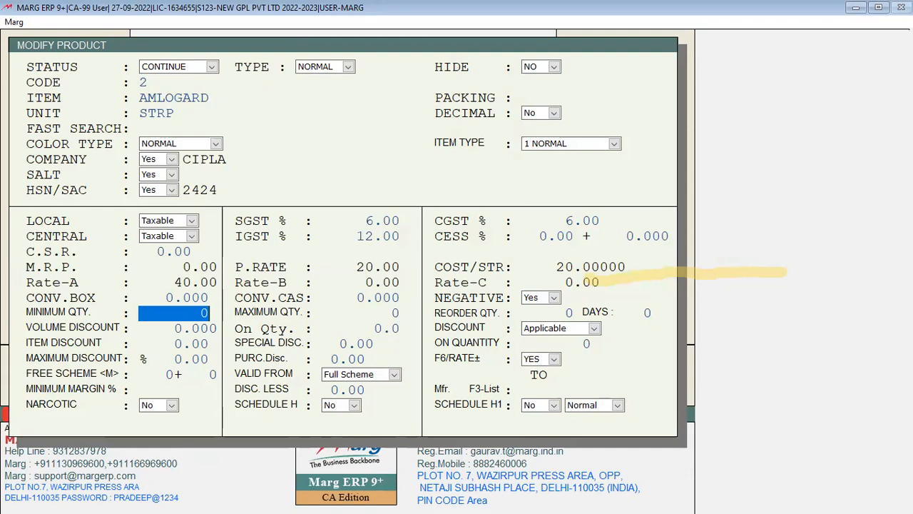
pyautogui.press('Escape')
pyautogui.press('Return')
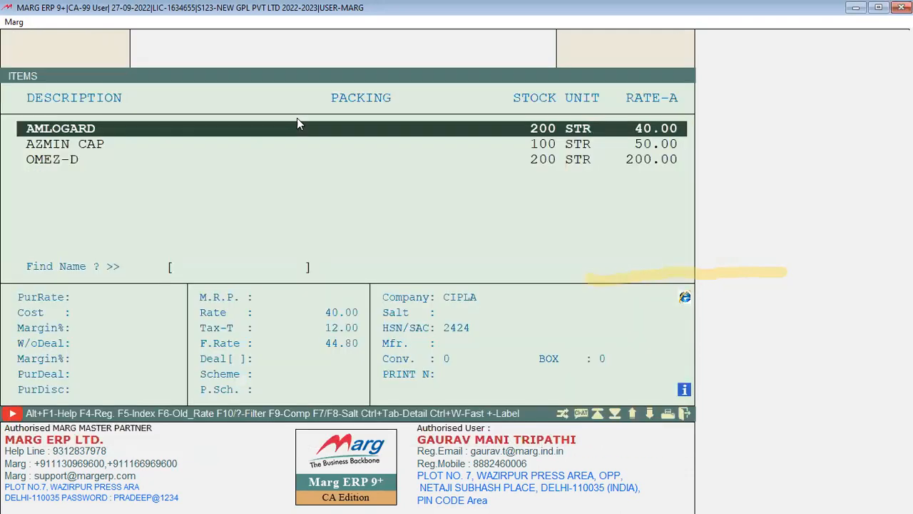
pyautogui.press('Return')
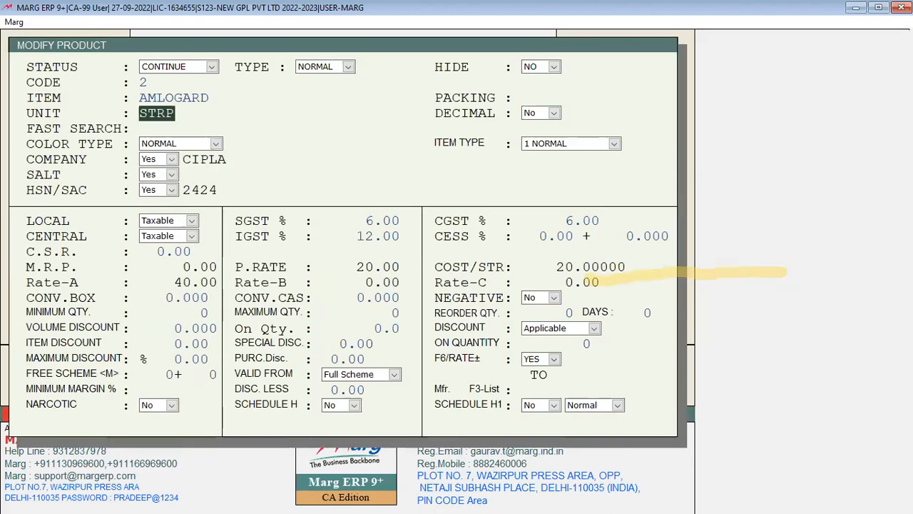
# Enter 150 as AMLOGARD's minimum quantity and save the product
pyautogui.press('Return')
pyautogui.press('Return')
pyautogui.press('Return')
pyautogui.press('Return')
pyautogui.press('Return')
pyautogui.press('Return')
pyautogui.press('Return')
pyautogui.press('Return')
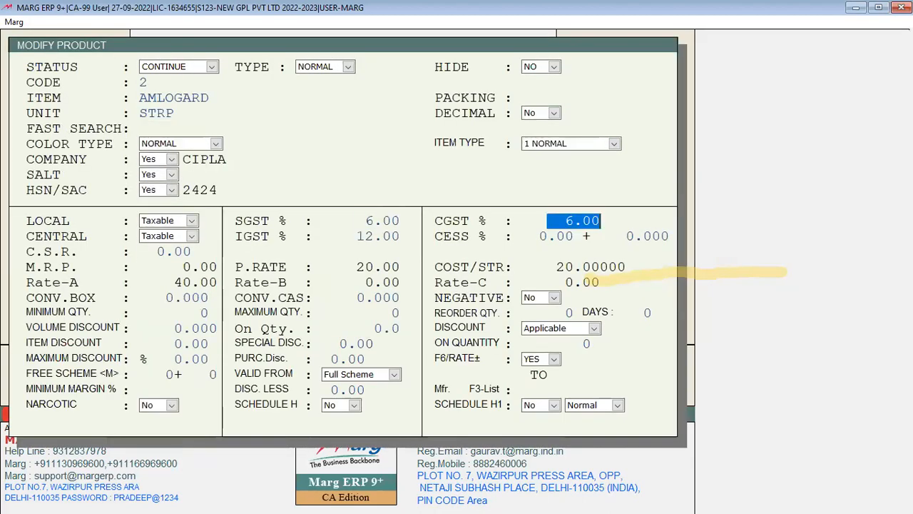
pyautogui.press('Return')
pyautogui.write('1')
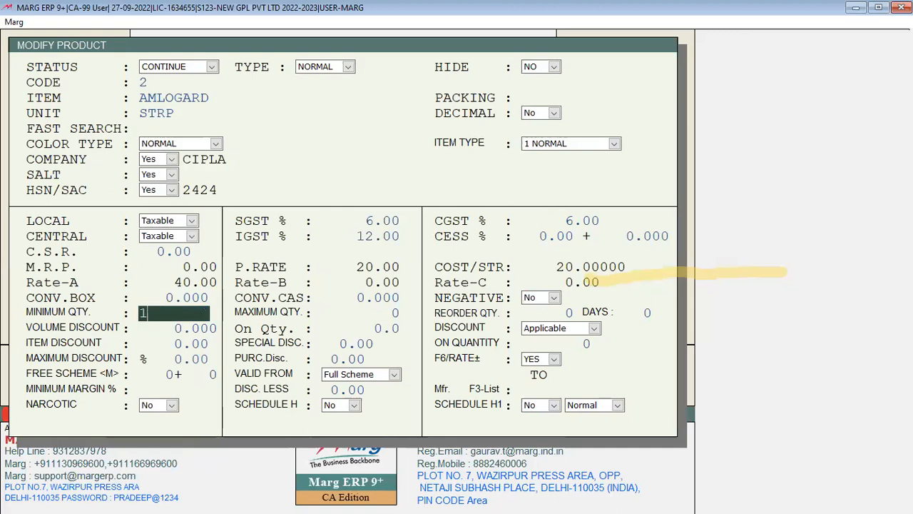
pyautogui.write('50')
pyautogui.press('Return')
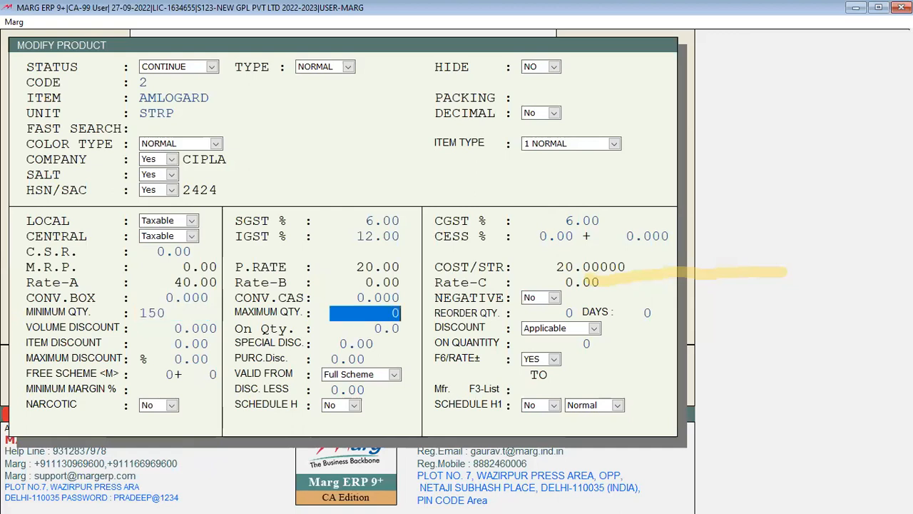
pyautogui.press('Up')
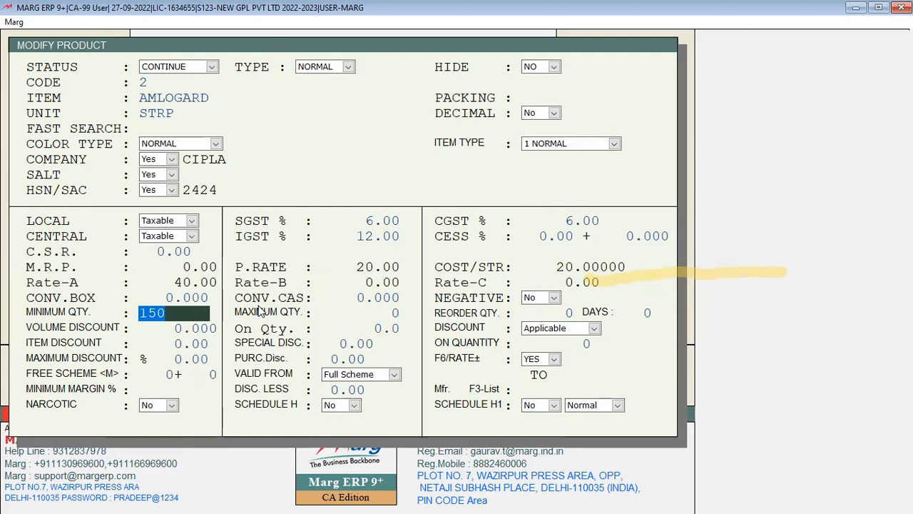
pyautogui.press('Return')
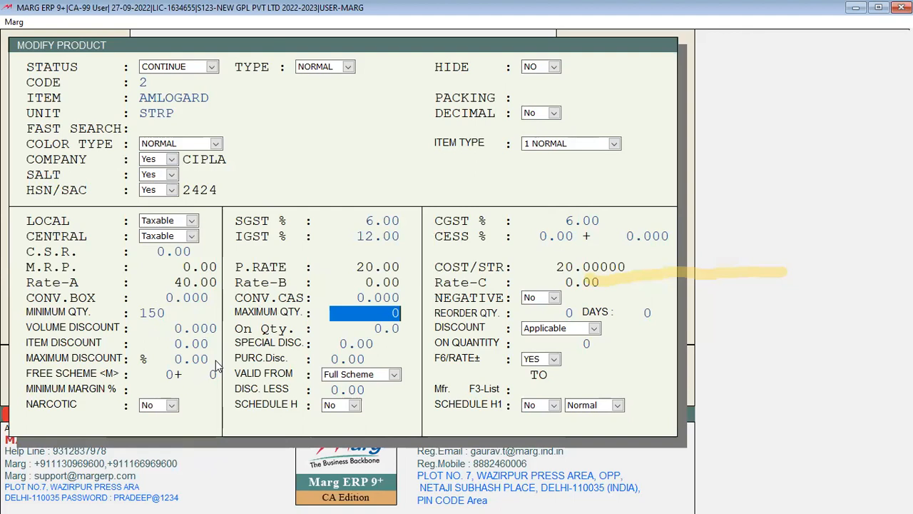
pyautogui.press('Escape')
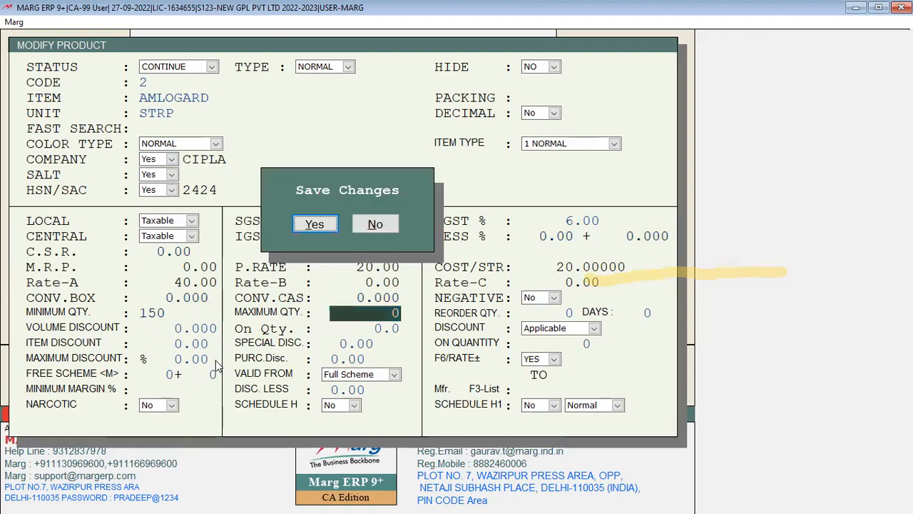
pyautogui.press('Return')
pyautogui.press('Escape')
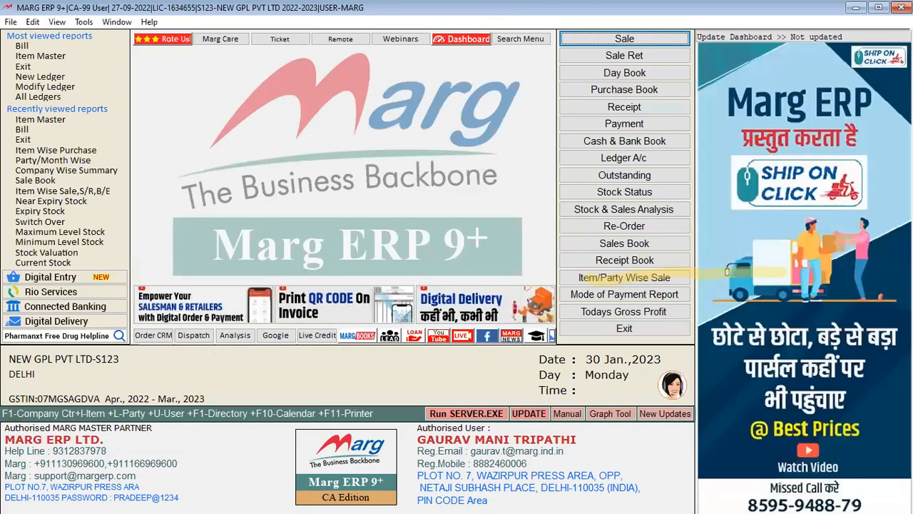
# Start a new sale bill and create a new customer ledger under SUNDRY DEBTORS
pyautogui.press('Return')
pyautogui.press('F2')
pyautogui.press('Return')
pyautogui.write('M')
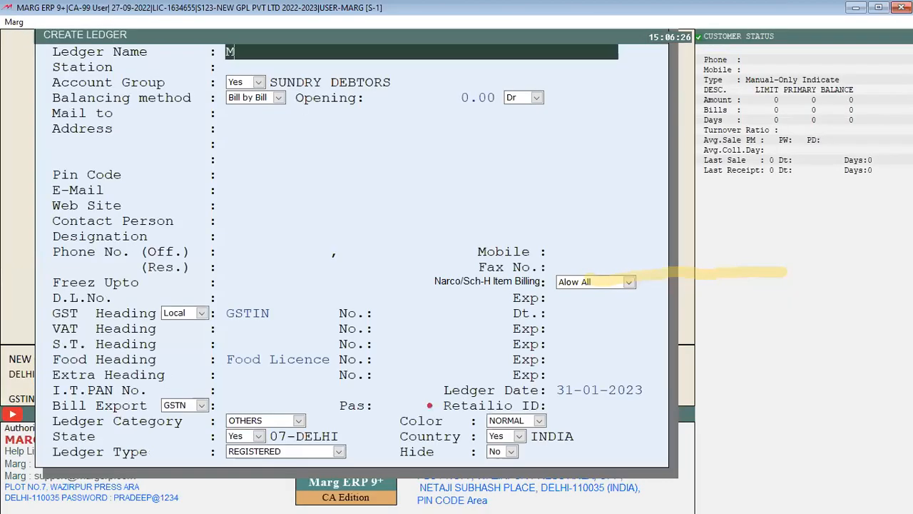
pyautogui.write('R B')
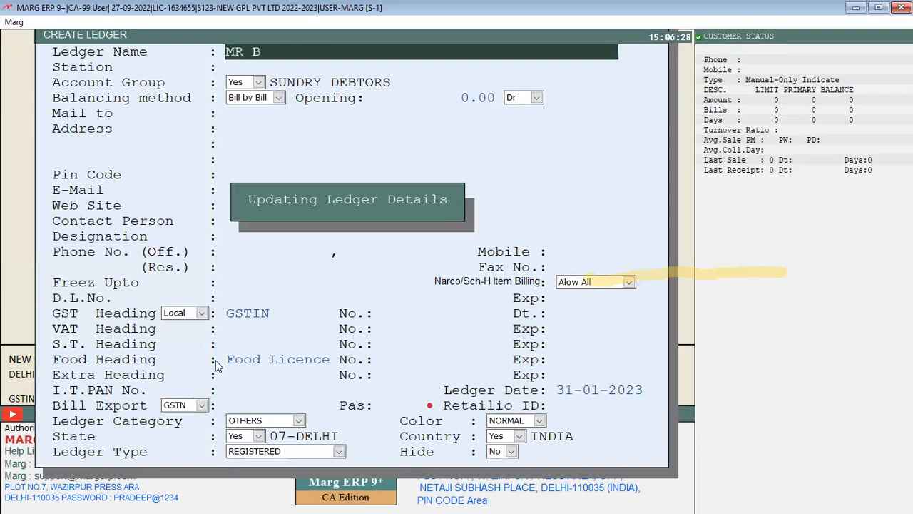
pyautogui.press('Return')
pyautogui.press('Return')
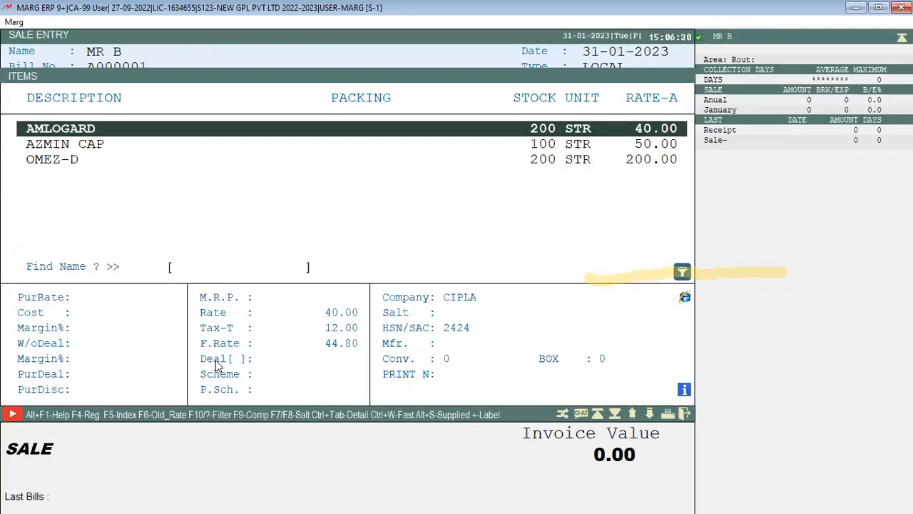
# Bill AMLOGARD batch AL01 with a quantity of 180
pyautogui.press('Return')
pyautogui.press('Return')
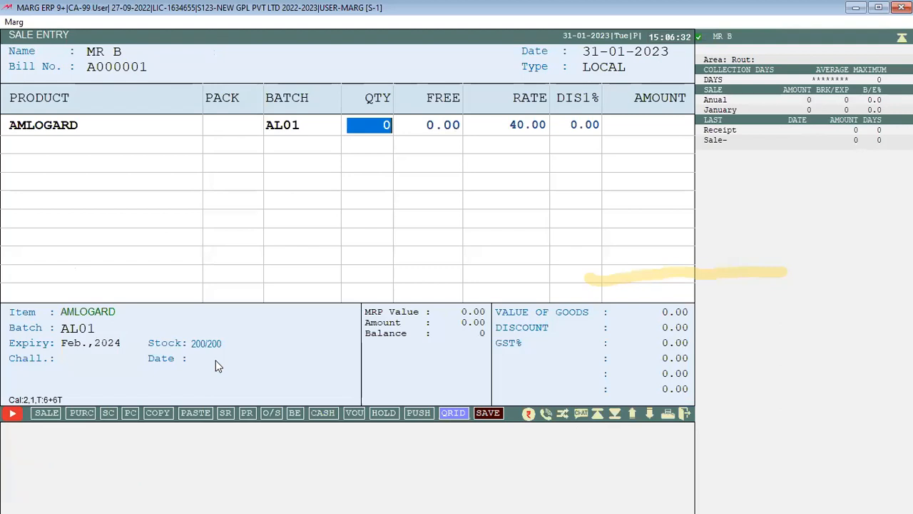
pyautogui.write('180')
pyautogui.press('Return')
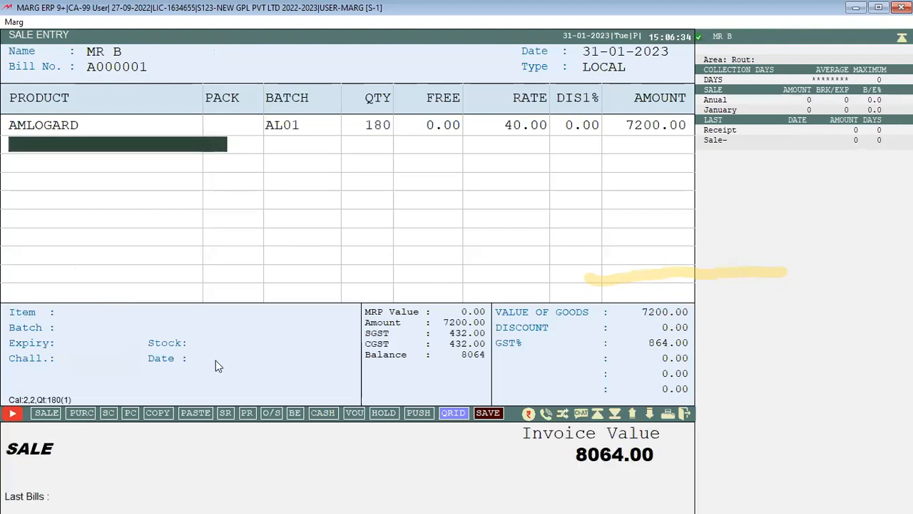
pyautogui.press('Escape')
pyautogui.press('Up')
pyautogui.press('Return')
pyautogui.press('Return')
# Open AMLOGARD's product details at minimum quantity 150, then discard changes
pyautogui.hotkey('ctrl', 'Return')
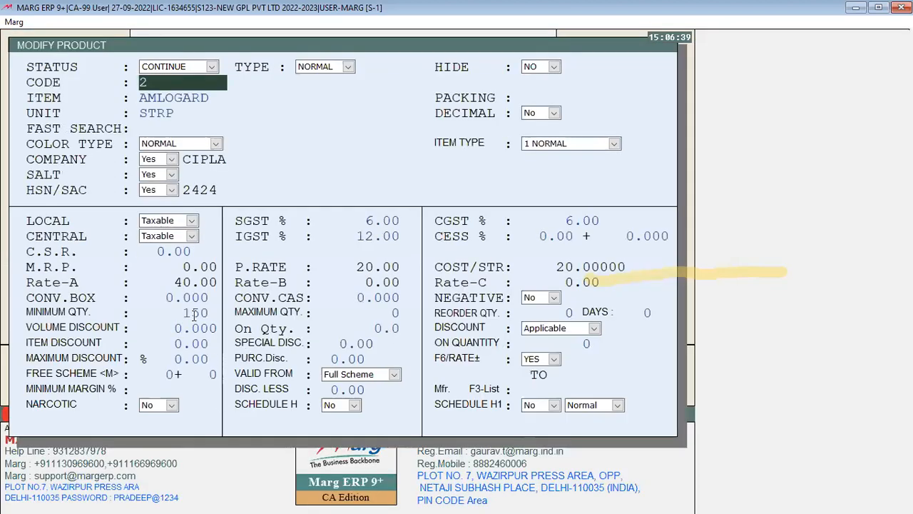
pyautogui.click(194, 314)
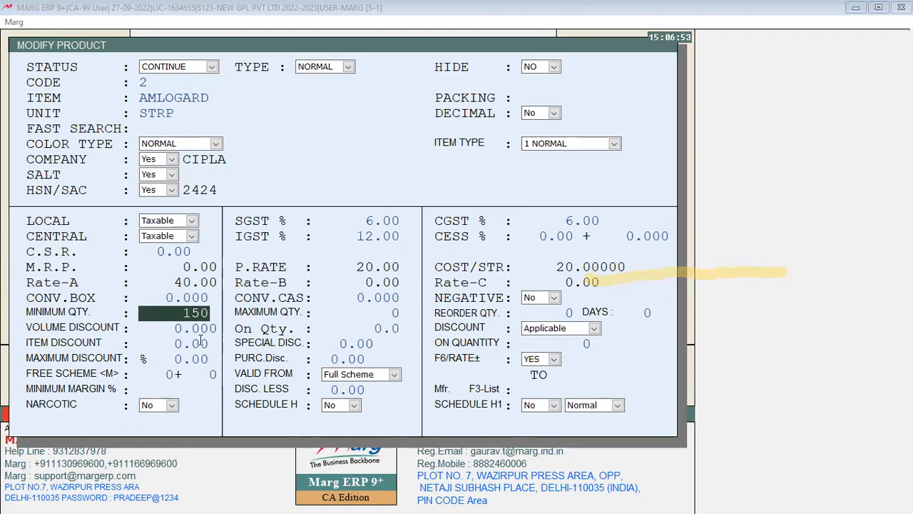
pyautogui.press('Escape')
pyautogui.press('y')
# Choose batch AL01 and return to the AMLOGARD bill row
pyautogui.press('Return')
pyautogui.press('Return')
pyautogui.press('Return')
pyautogui.press('Return')
pyautogui.press('Return')
pyautogui.press('Return')
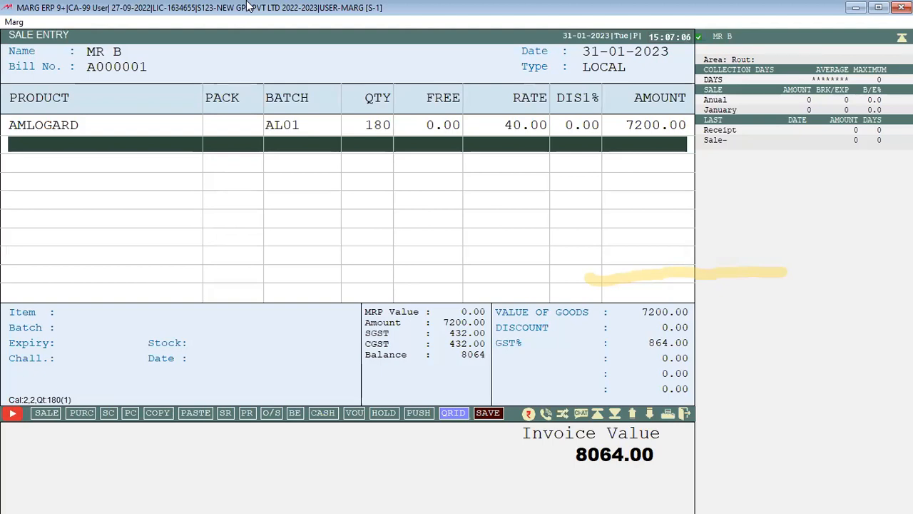
pyautogui.press('Up')
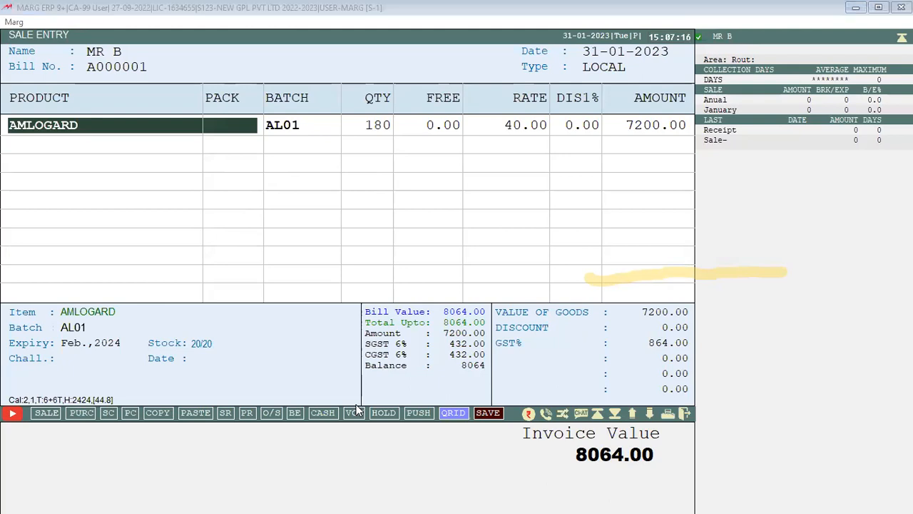
pyautogui.click(387, 396)
pyautogui.click(450, 7)
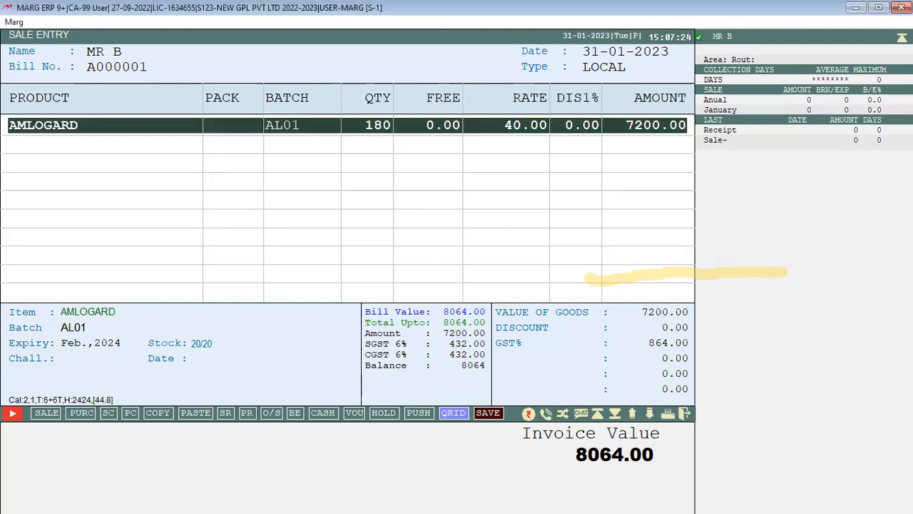
# Search all Control Room settings for MINIMUM
pyautogui.hotkey('ctrl', 'w')
pyautogui.press('Up')
pyautogui.press('Return')
pyautogui.press('Up')
pyautogui.press('Return')
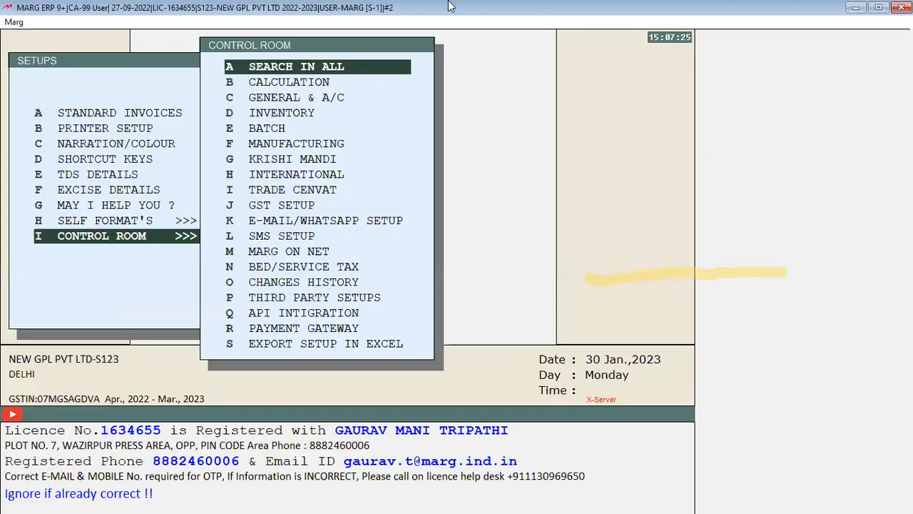
pyautogui.press('Return')
pyautogui.write('MINIMUM')
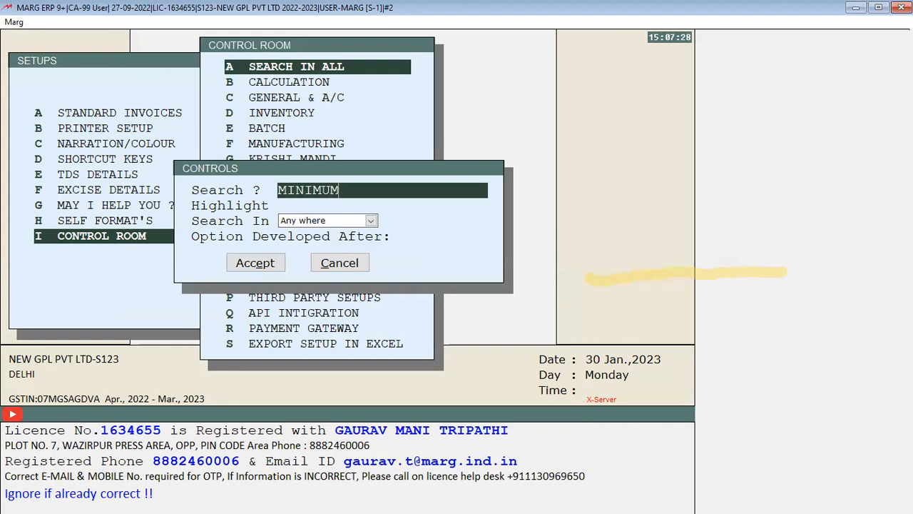
pyautogui.press('Return')
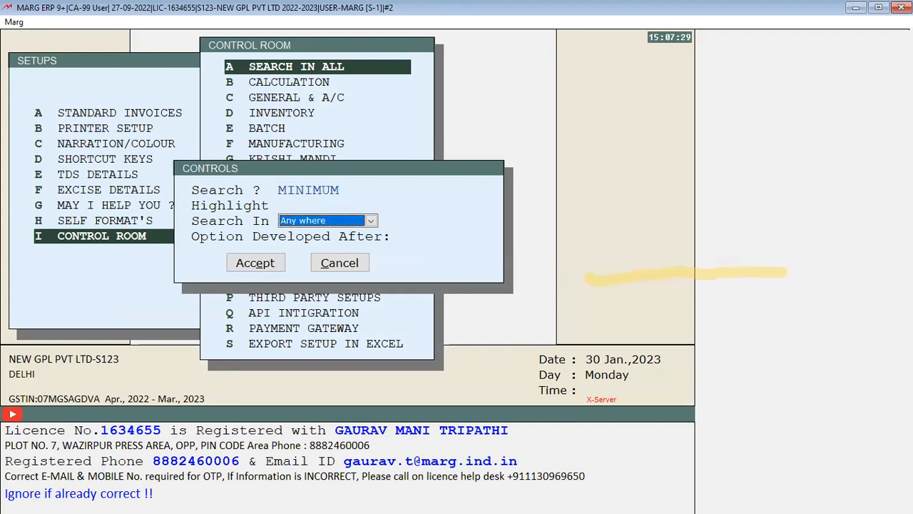
pyautogui.press('Return')
pyautogui.press('Return')
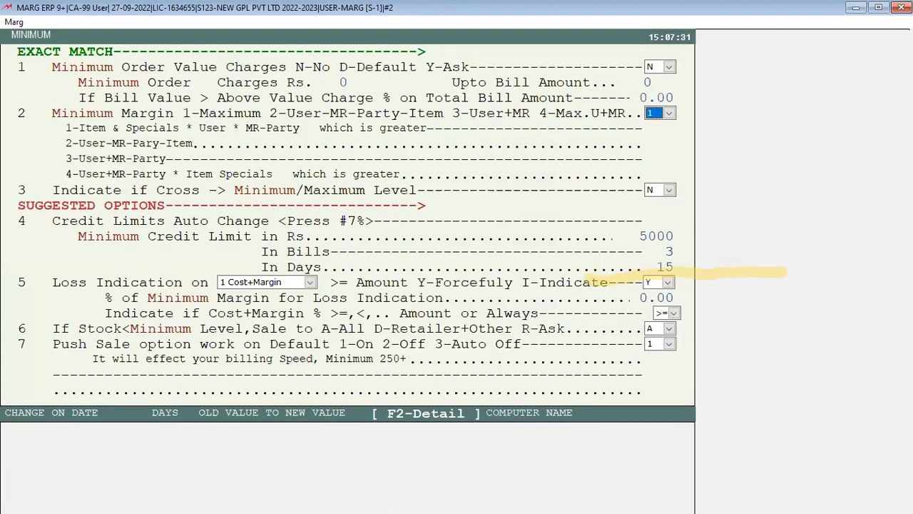
# Set 'Indicate if Cross Minimum/Maximum Level' to Y and leave the settings
pyautogui.press('Return')
pyautogui.press('space')
pyautogui.press('Down')
pyautogui.press('Return')
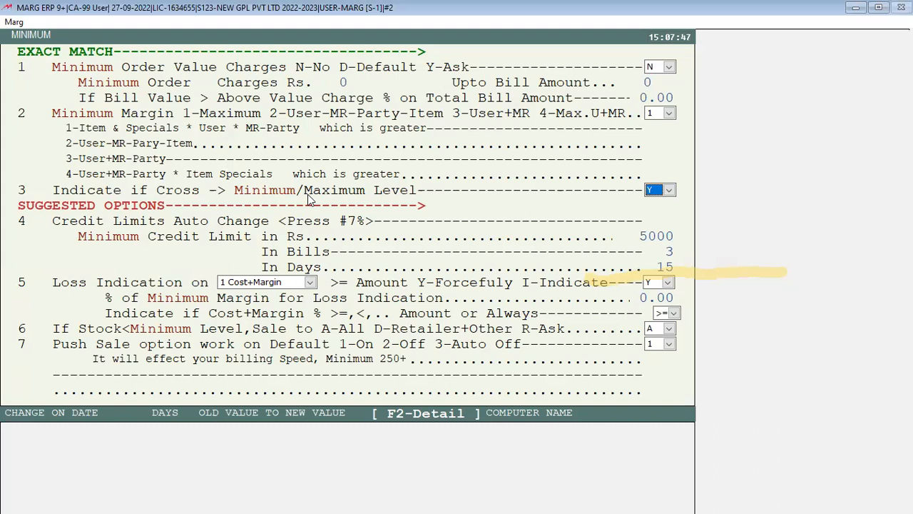
pyautogui.press('Return')
pyautogui.press('Escape')
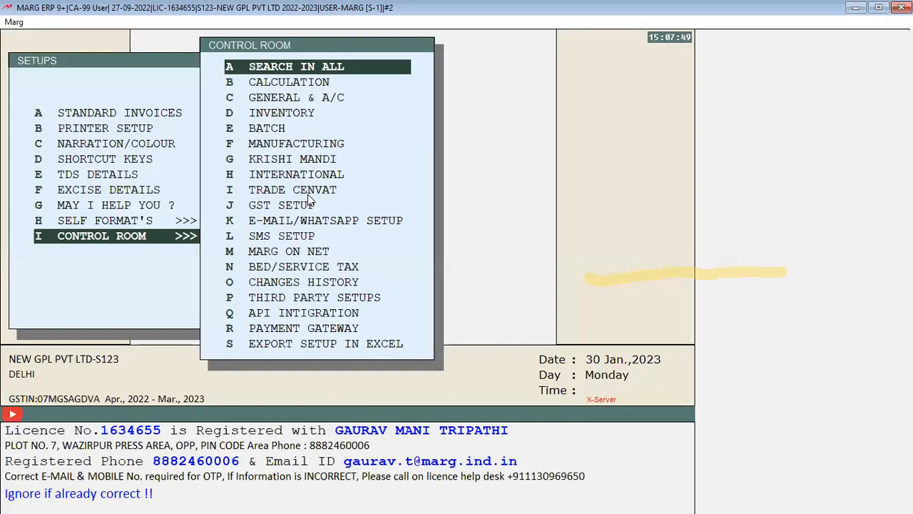
# Save the setting, discard the bill, and re-bill AMLOGARD batch AL01 at quantity 180
pyautogui.press('y')
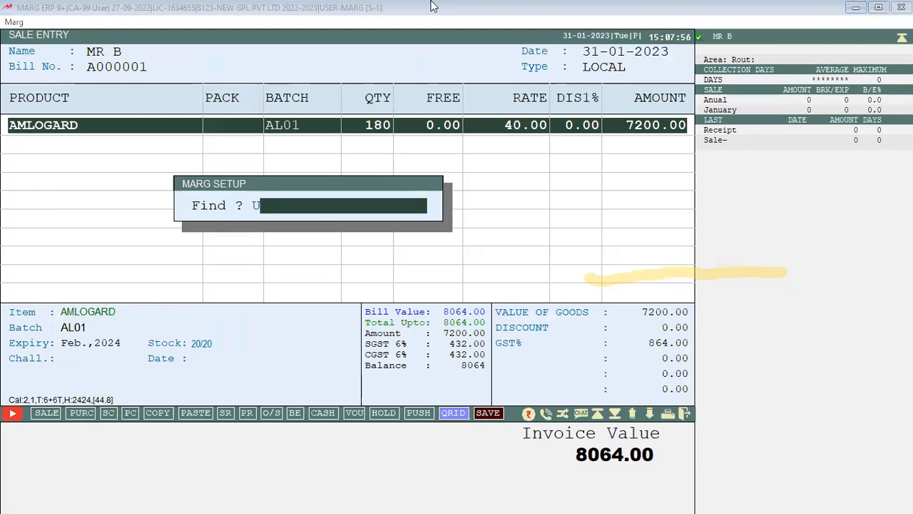
pyautogui.press('Escape')
pyautogui.press('Escape')
pyautogui.press('y')
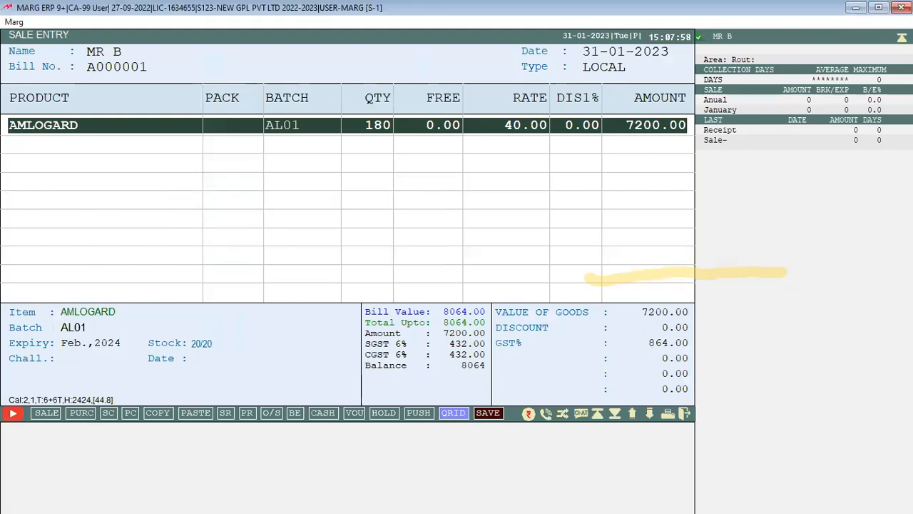
pyautogui.press('Return')
pyautogui.press('Return')
pyautogui.write('180')
pyautogui.press('Return')
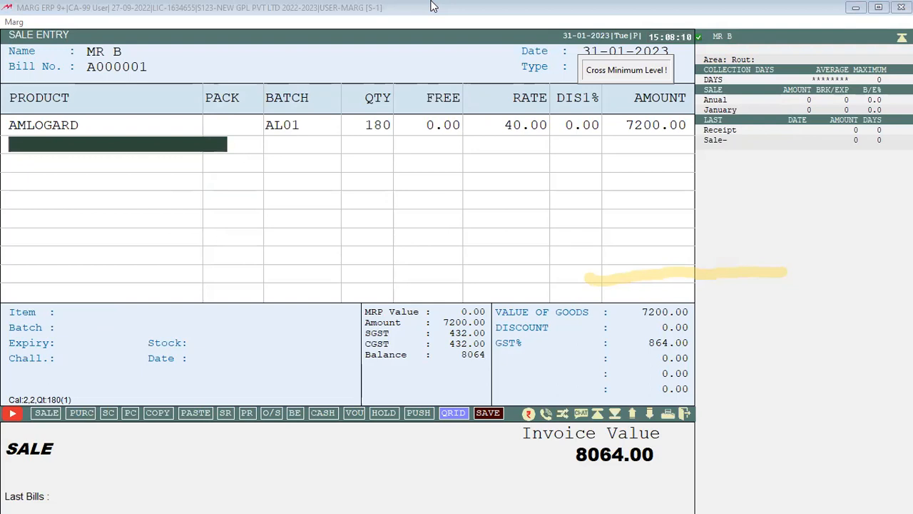
# Open AMLOGARD's product record from the item list with F3
pyautogui.click(432, 6)
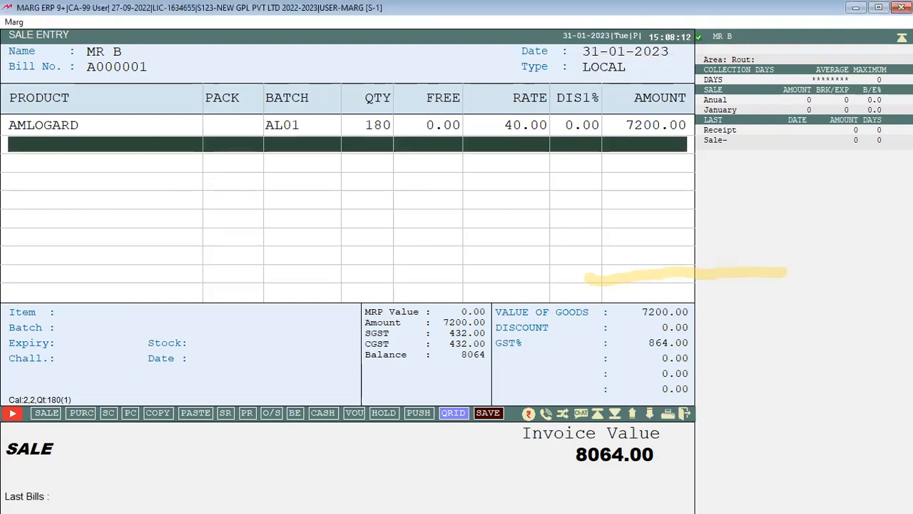
pyautogui.press('Return')
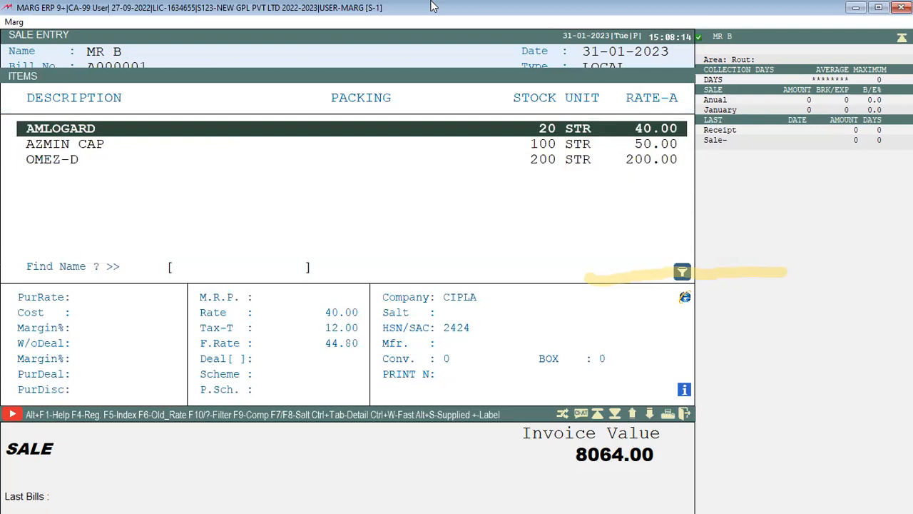
pyautogui.press('F3')
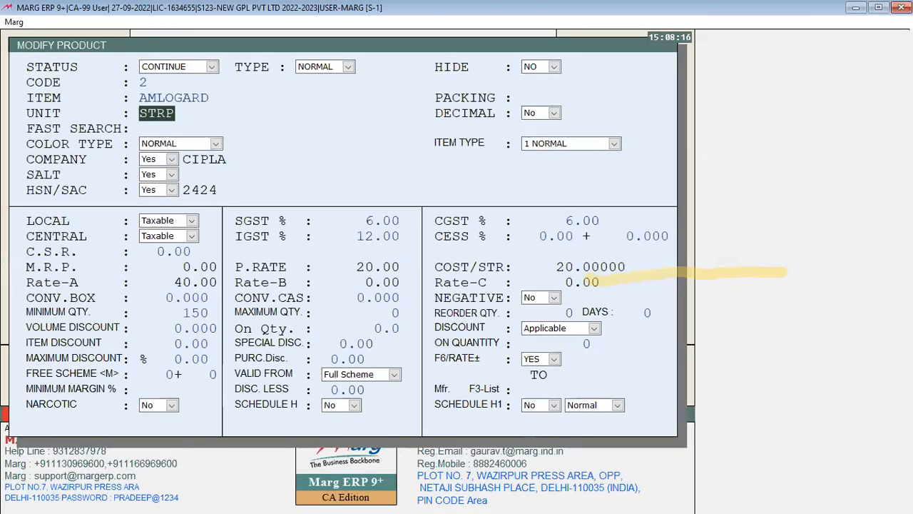
# Clear AMLOGARD's 150 minimum quantity, then select the empty lines in Word
pyautogui.press('Return')
pyautogui.press('Return')
pyautogui.press('Return')
pyautogui.press('Return')
pyautogui.press('Return')
pyautogui.press('Return')
pyautogui.press('Return')
pyautogui.press('Return')
pyautogui.press('Return')
pyautogui.press('Return')
pyautogui.press('Return')
pyautogui.press('Return')
pyautogui.press('Return')
pyautogui.press('Return')
pyautogui.press('Return')
pyautogui.press('Return')
pyautogui.press('Return')
pyautogui.press('Return')
pyautogui.press('Return')
pyautogui.press('Return')
pyautogui.press('Return')
pyautogui.press('Return')
pyautogui.press('Return')
pyautogui.press('BackSpace')
pyautogui.press('BackSpace')
pyautogui.press('Return')
pyautogui.press('Return')
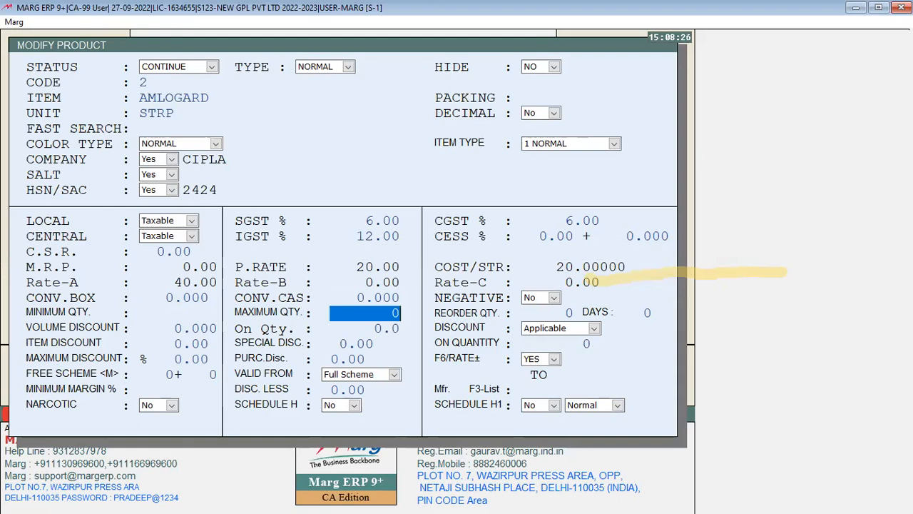
pyautogui.press('Return')
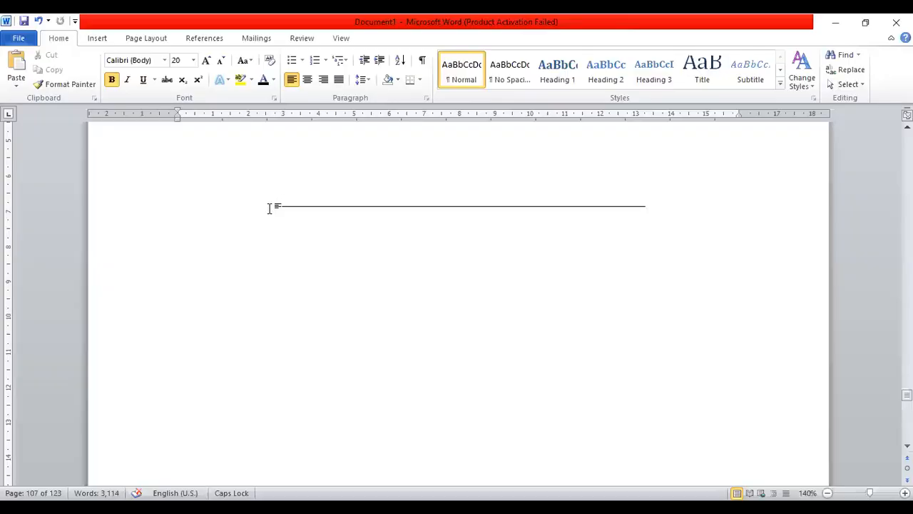
pyautogui.moveTo(269, 207); pyautogui.dragTo(681, 272)
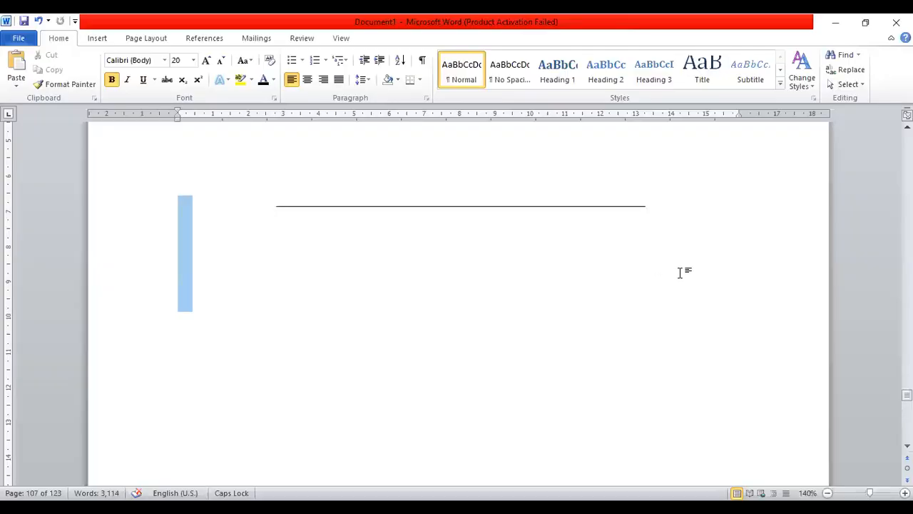
# Delete the blank lines and type the heading 'PURCHASE ORDER ( REORDER)' below the line
pyautogui.press('Delete')
pyautogui.press('Return')
pyautogui.press('Return')
pyautogui.press('Return')
pyautogui.press('Return')
pyautogui.press('Return')
pyautogui.press('Return')
pyautogui.press('Up')
pyautogui.press('Up')
pyautogui.write('PURCH')
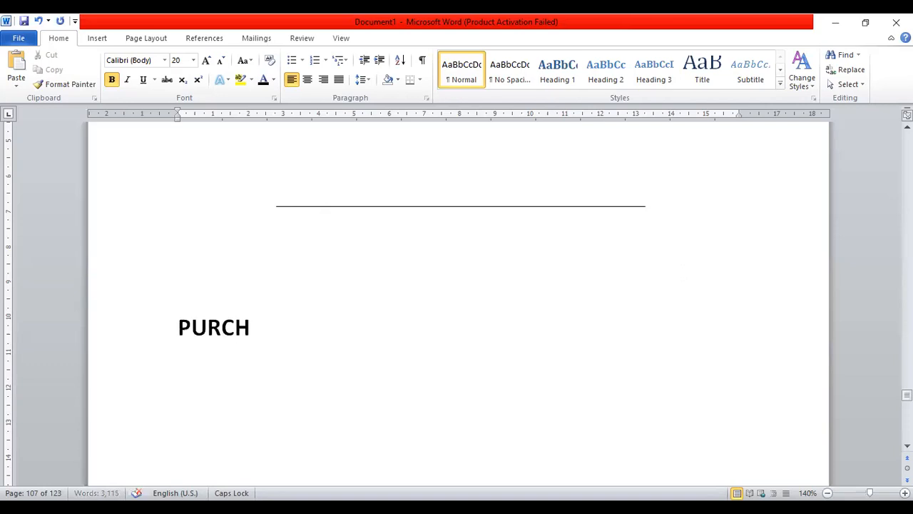
pyautogui.write('ASE ORDER')
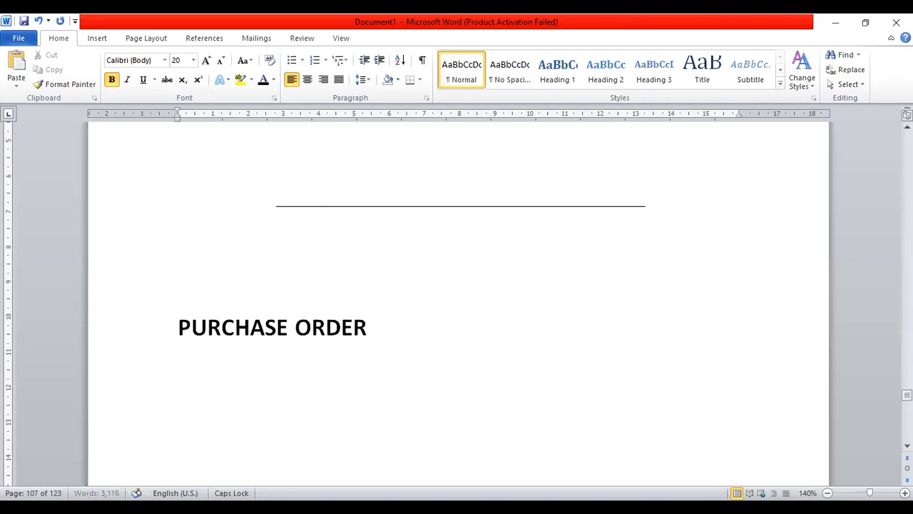
pyautogui.write(' ( RE')
pyautogui.write('ORDER')
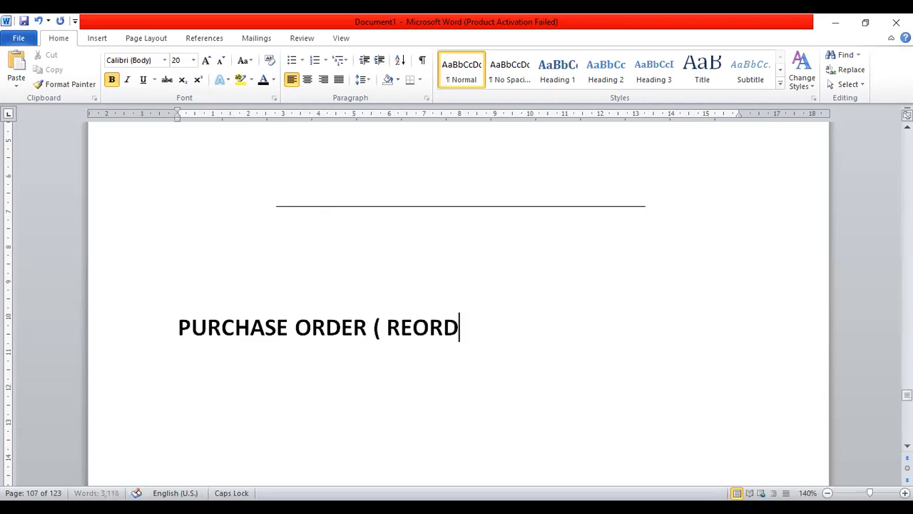
pyautogui.write(')')
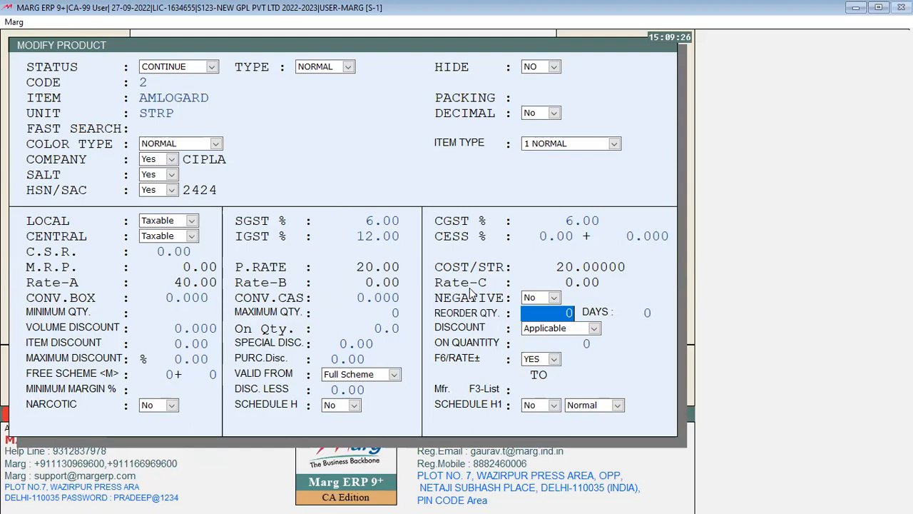
pyautogui.write('100')
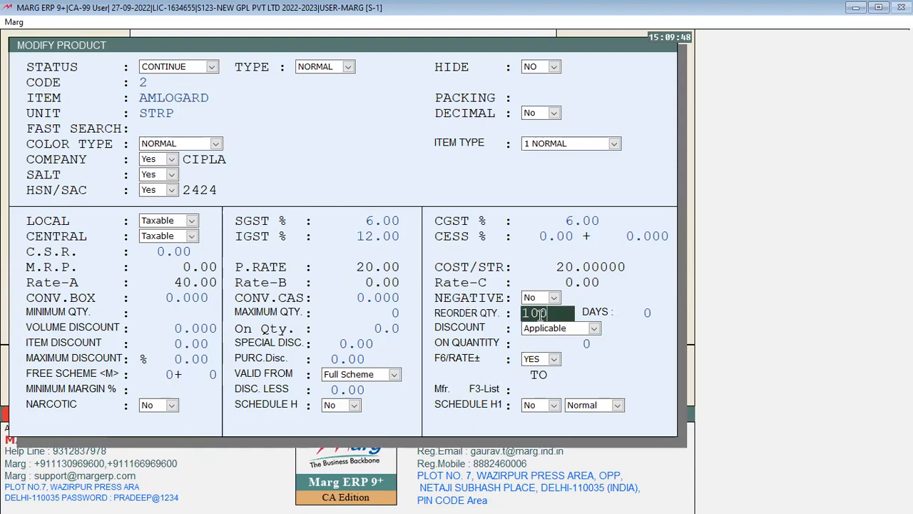
pyautogui.press('BackSpace')
pyautogui.press('BackSpace')
pyautogui.press('BackSpace')
pyautogui.press('Return')
pyautogui.press('Return')
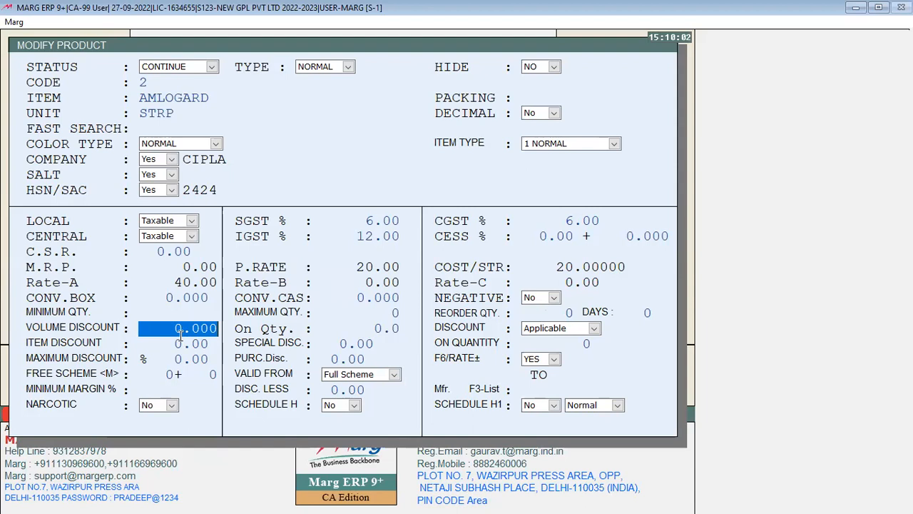
# Move through AMLOGARD's On Qty. and volume discount fields to the item discount
pyautogui.press('Return')
pyautogui.press('Return')
pyautogui.press('Up')
pyautogui.press('Up')
pyautogui.press('Return')
pyautogui.press('Return')
pyautogui.press('Up')
pyautogui.press('Up')
pyautogui.press('Return')
pyautogui.press('Return')
pyautogui.press('Return')
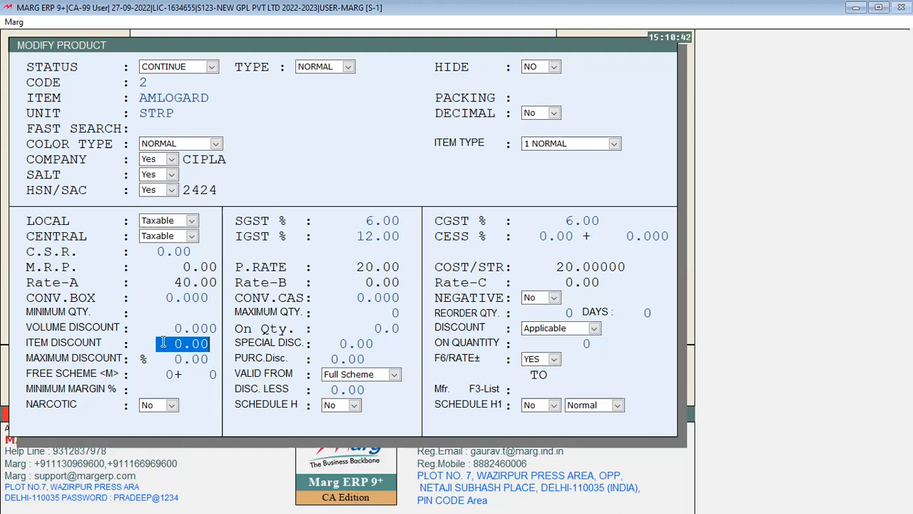
# Enter a 5.00 item discount, clear it back to zero, and save the product
pyautogui.write('5 .')
pyautogui.press('Return')
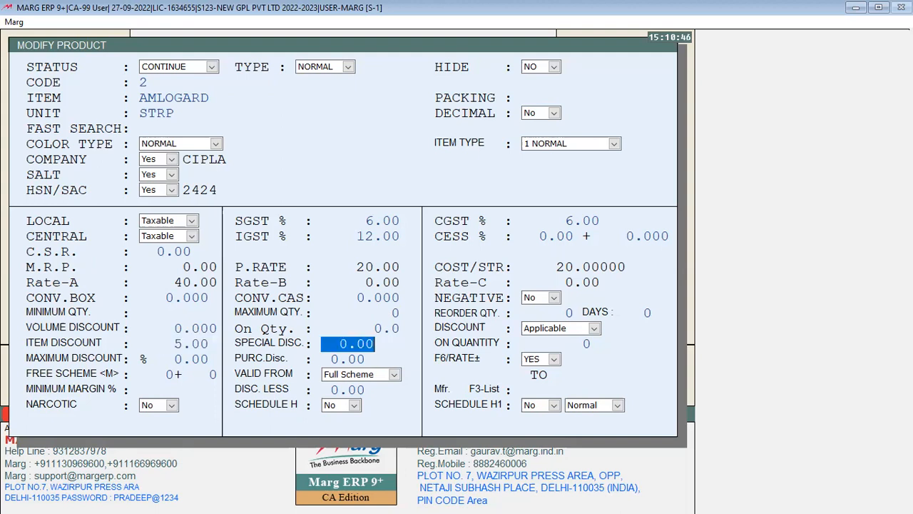
pyautogui.press('Up')
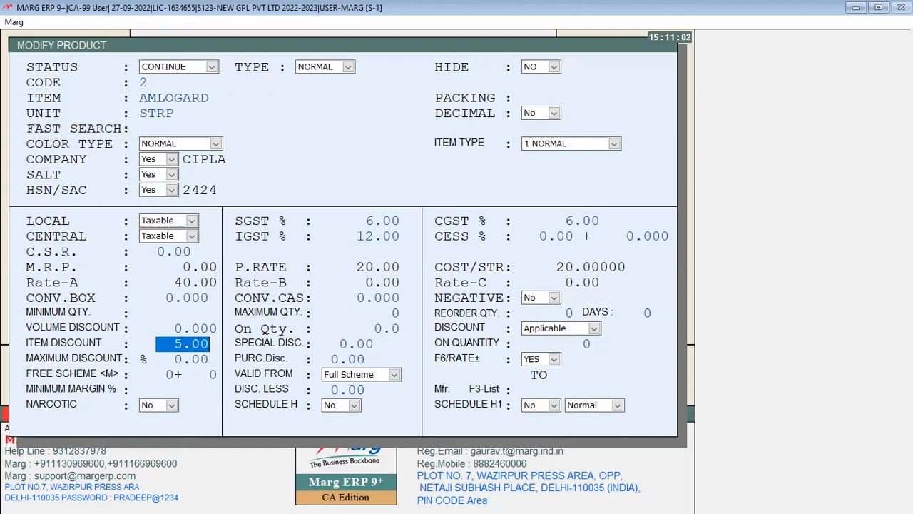
pyautogui.press('BackSpace')
pyautogui.press('pagedown')
pyautogui.press('Return')
pyautogui.press('Escape')
pyautogui.press('Escape')
# Discard the unsaved bill and bill 5 AMLOGARD from batch AL01
pyautogui.press('Right')
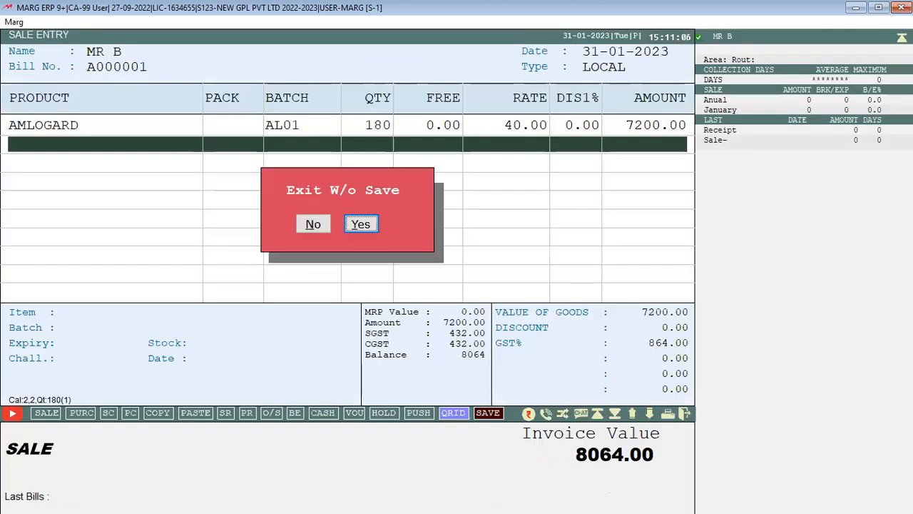
pyautogui.press('Return')
pyautogui.press('Return')
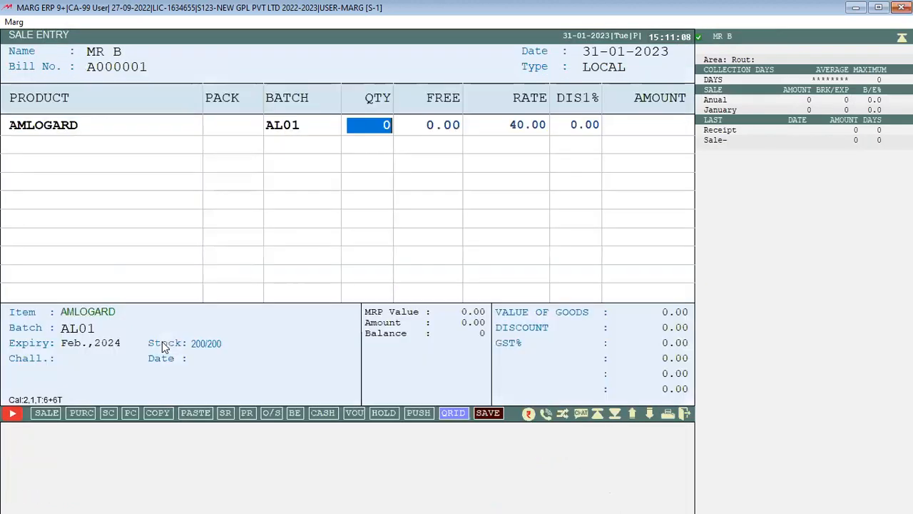
pyautogui.write('5')
pyautogui.press('Return')
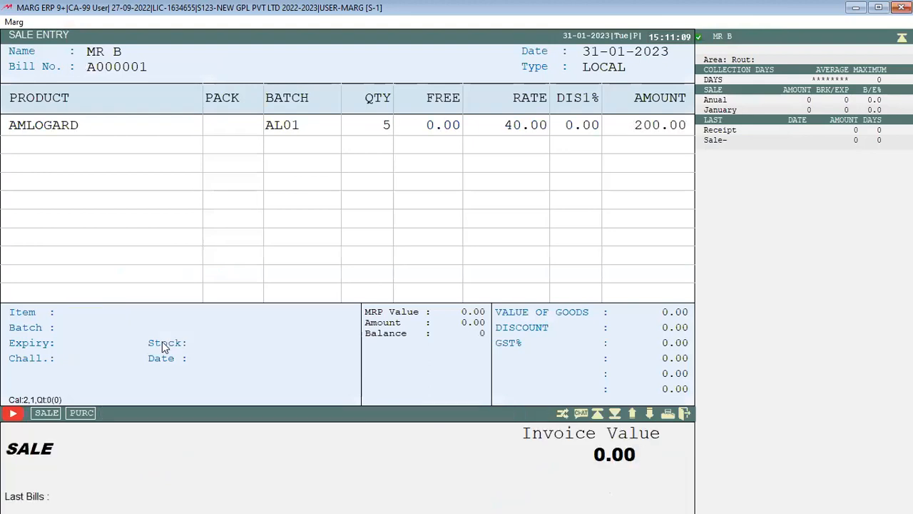
pyautogui.press('Return')
pyautogui.press('Return')
pyautogui.press('Return')
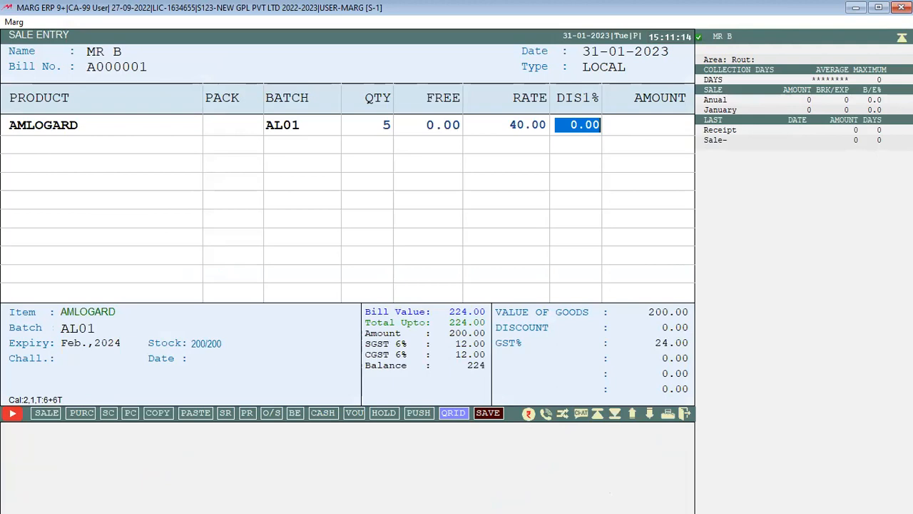
# Apply a 5% line discount, then exit without saving and open the items list
pyautogui.write('5')
pyautogui.press('Return')
pyautogui.press('Return')
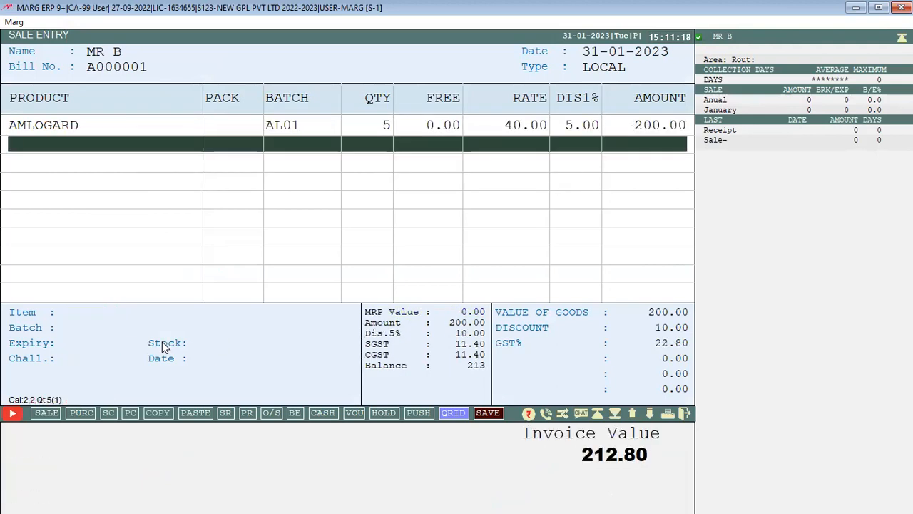
pyautogui.press('Escape')
pyautogui.press('Right')
pyautogui.press('Return')
pyautogui.press('Return')
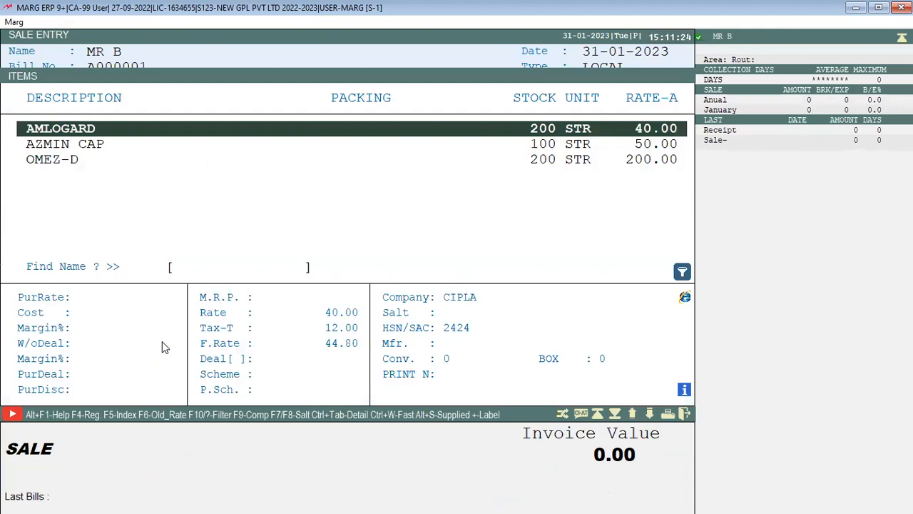
# Enter 5 in ITEM DISCOUNT on AMLOGARD's Modify Product form, giving 5.00
pyautogui.press('F3')
pyautogui.press('Return')
pyautogui.press('Return')
pyautogui.press('Return')
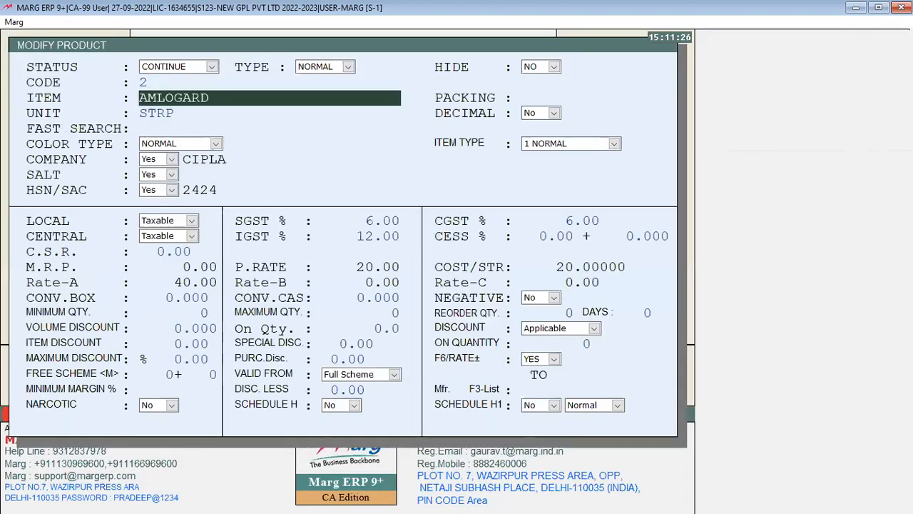
pyautogui.press('Return')
pyautogui.press('Return')
pyautogui.press('Return')
pyautogui.press('Return')
pyautogui.press('Return')
pyautogui.press('Return')
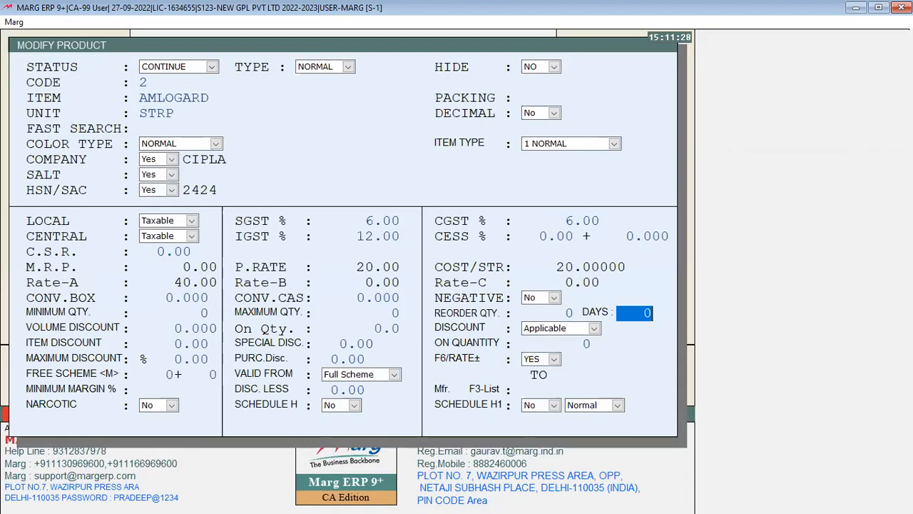
pyautogui.press('Return')
pyautogui.press('Return')
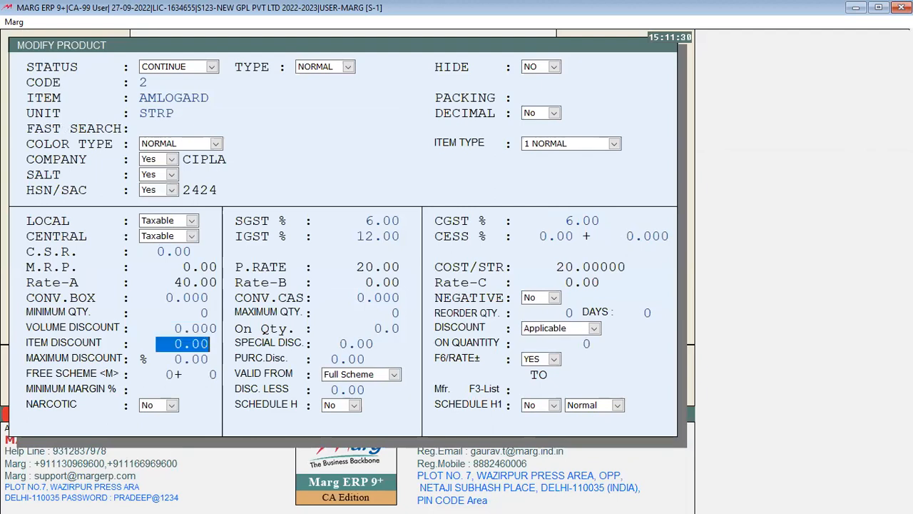
pyautogui.write('5 .')
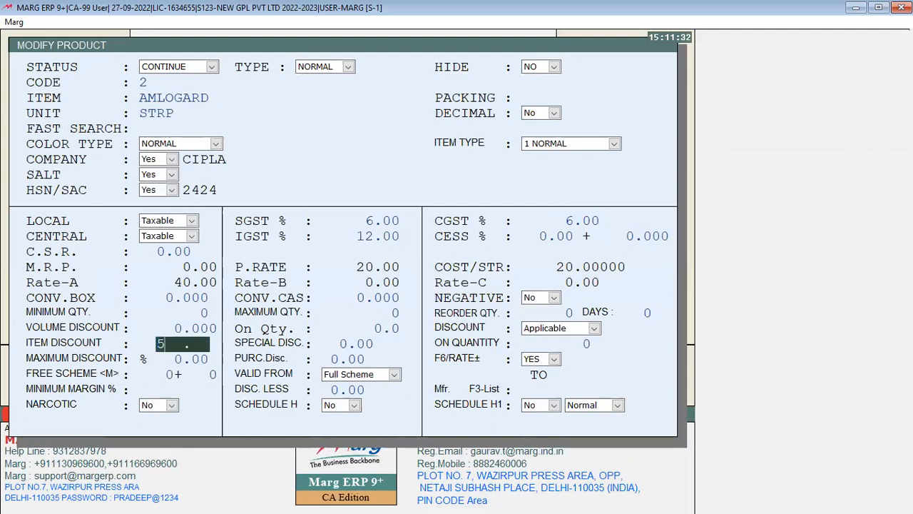
pyautogui.press('Return')
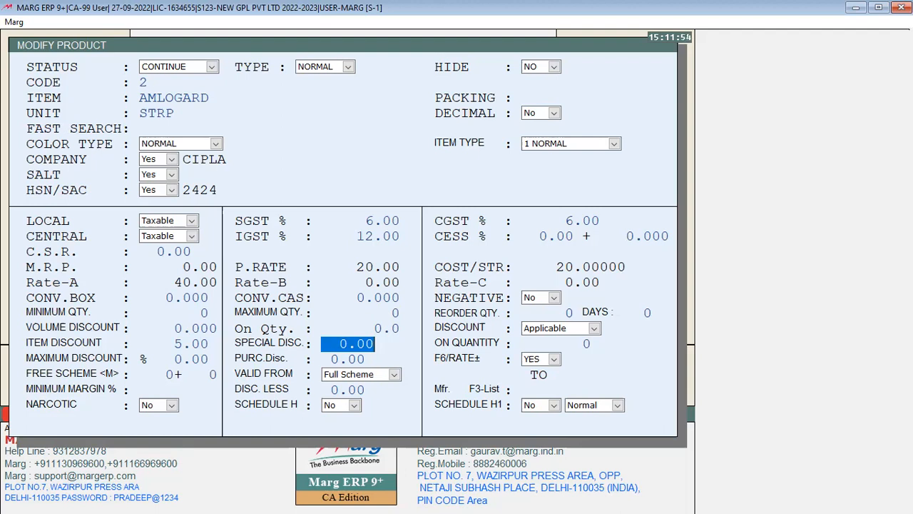
pyautogui.press('Up')
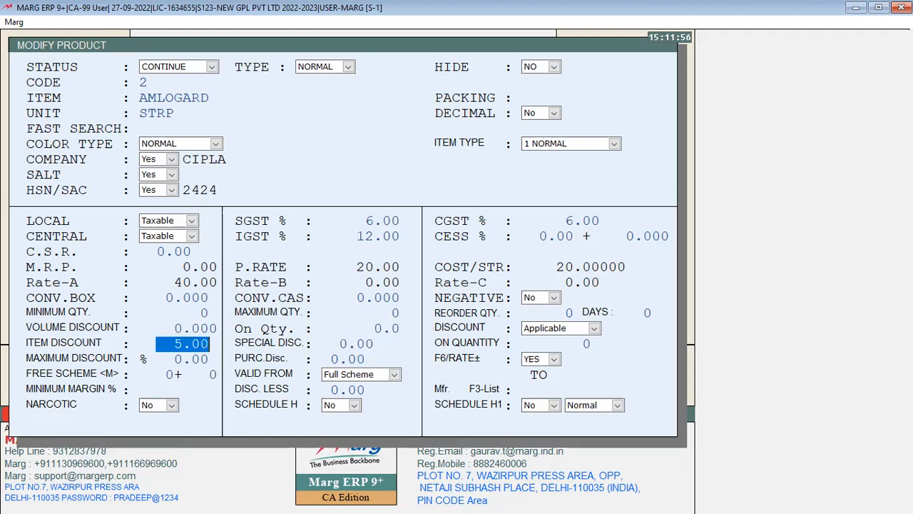
pyautogui.press('Down')
pyautogui.press('Up')
pyautogui.press('Up')
pyautogui.press('Up')
pyautogui.press('Up')
pyautogui.press('Down')
pyautogui.press('Down')
pyautogui.press('Down')
# Save AMLOGARD's 5.00 item discount and return to the sale bill
pyautogui.hotkey('ctrl', 'w')
pyautogui.press('Return')
pyautogui.press('Escape')
pyautogui.press('Escape')
# Choose the customer and bill 5 AMLOGARD, auto-discounted 5.00% to a 212.80 invoice
pyautogui.press('Return')
pyautogui.press('Return')
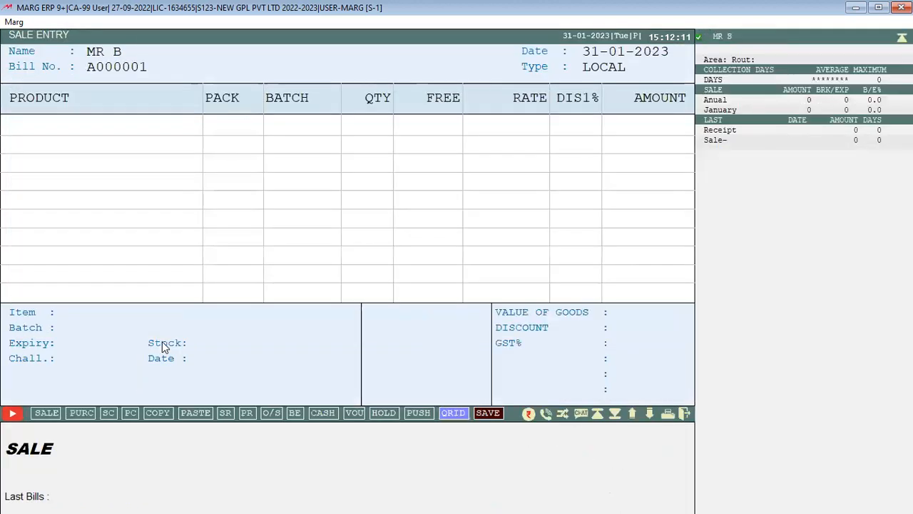
pyautogui.press('Return')
pyautogui.press('Return')
pyautogui.press('Return')
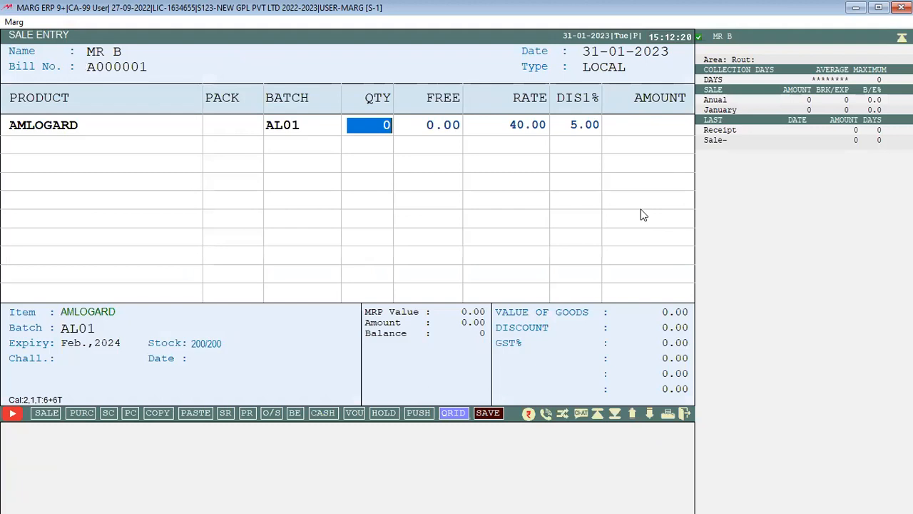
pyautogui.write('5')
pyautogui.press('Return')
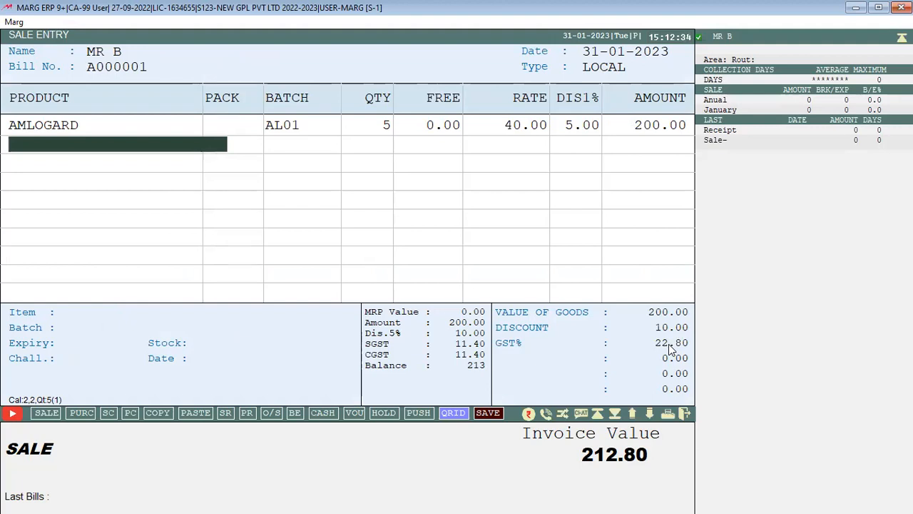
pyautogui.press('Return')
pyautogui.press('Down')
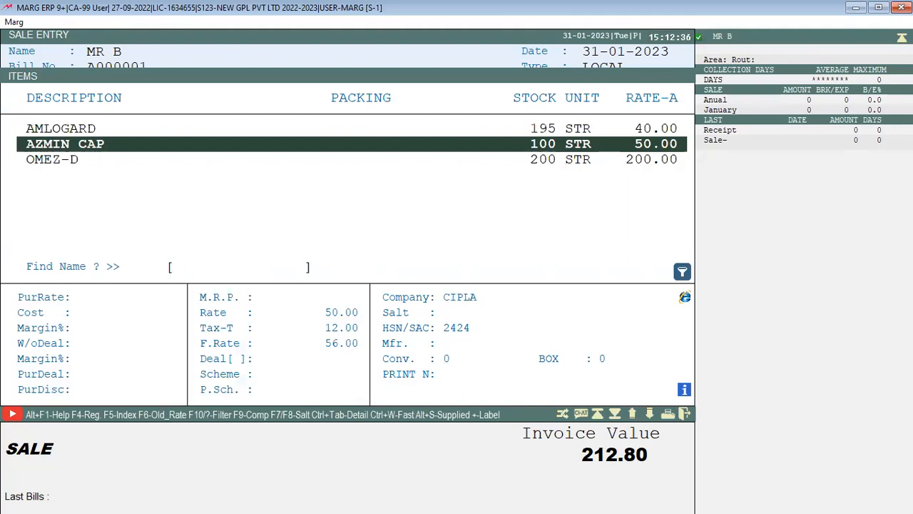
# Set AZMIN CAP's item discount to 2.00 and save its product record
pyautogui.press('F3')
pyautogui.press('Return')
pyautogui.press('Return')
pyautogui.press('Return')
pyautogui.press('Return')
pyautogui.press('Return')
pyautogui.press('Return')
pyautogui.press('Return')
pyautogui.press('Return')
pyautogui.press('Return')
pyautogui.press('Return')
pyautogui.press('Return')
pyautogui.press('Return')
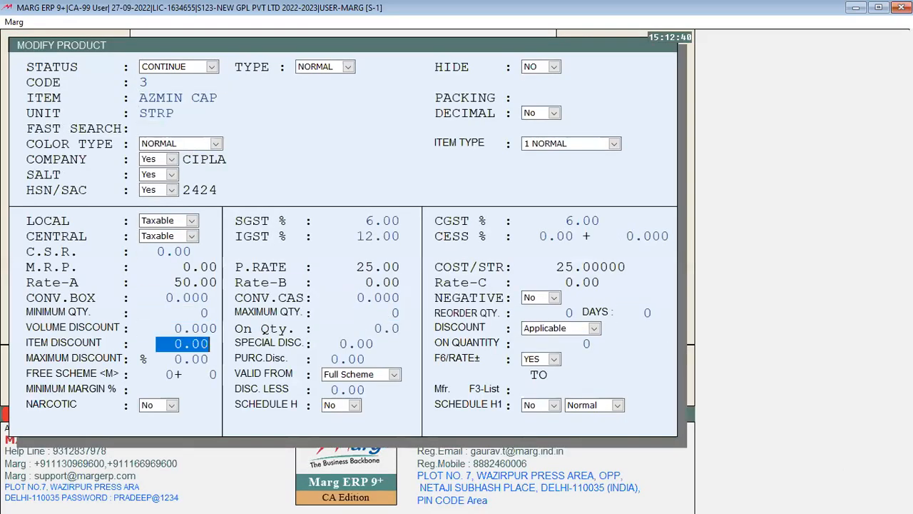
pyautogui.write('2')
pyautogui.press('Return')
pyautogui.press('Return')
pyautogui.press('Escape')
# Add 4 AZMIN CAP from batch AZ001 at 50, raising the invoice to 432.32
pyautogui.press('Return')
pyautogui.press('Down')
pyautogui.press('Return')
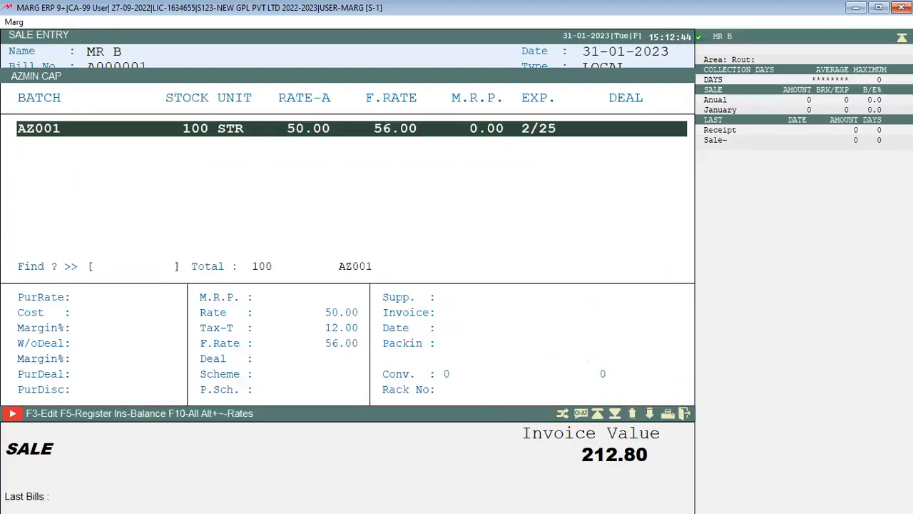
pyautogui.press('Return')
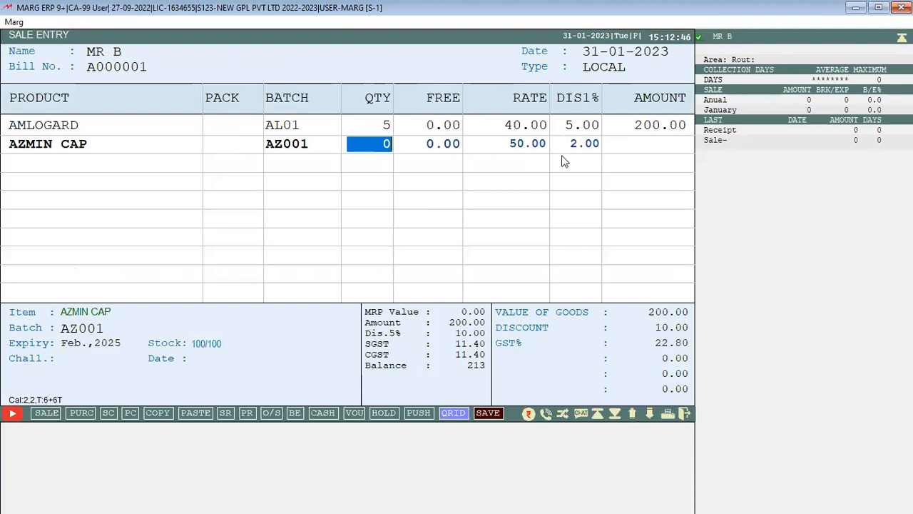
pyautogui.write('4')
pyautogui.press('Return')
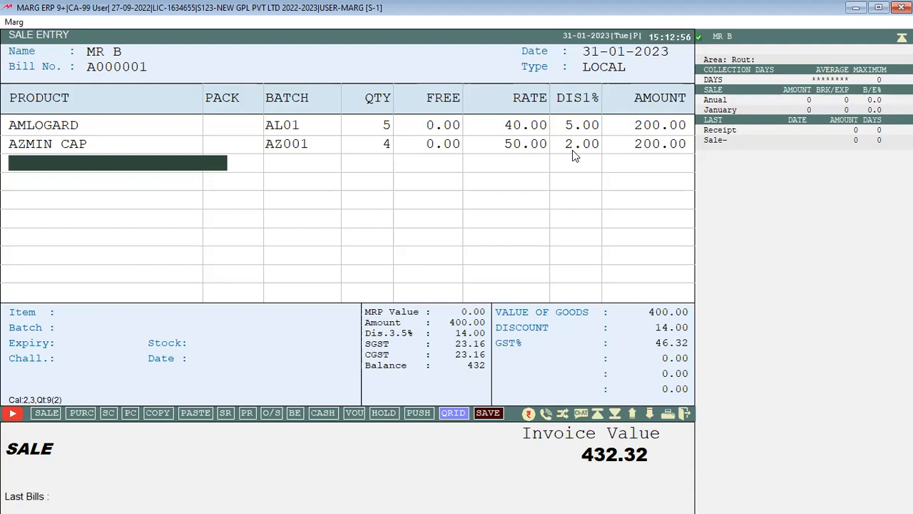
# Review AMLOGARD's product record and exit it without saving
pyautogui.press('Return')
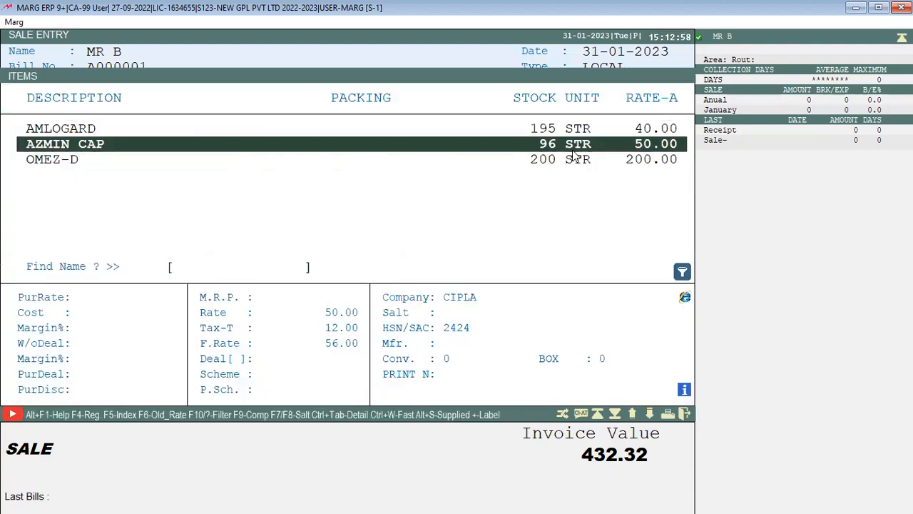
pyautogui.press('Up')
pyautogui.hotkey('ctrl', 'Return')
pyautogui.press('Return')
pyautogui.press('Return')
pyautogui.press('Return')
pyautogui.press('Return')
pyautogui.press('Return')
pyautogui.press('Return')
pyautogui.press('Return')
pyautogui.press('Return')
pyautogui.press('Return')
pyautogui.press('Return')
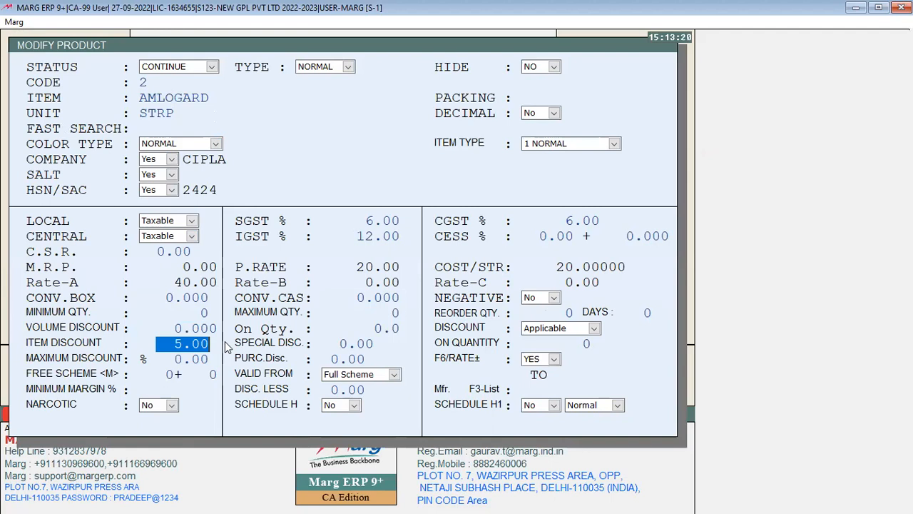
pyautogui.press('Escape')
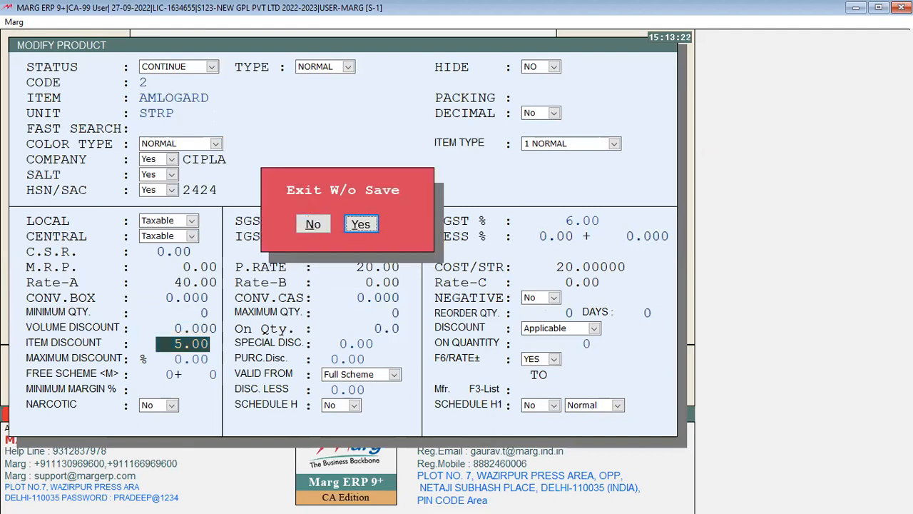
pyautogui.press('Return')
# Abandon the two-item bill and start an empty bill for the same customer
pyautogui.press('Escape')
pyautogui.press('Escape')
pyautogui.press('Return')
pyautogui.press('Return')
pyautogui.press('Return')
pyautogui.press('Return')
pyautogui.press('Escape')
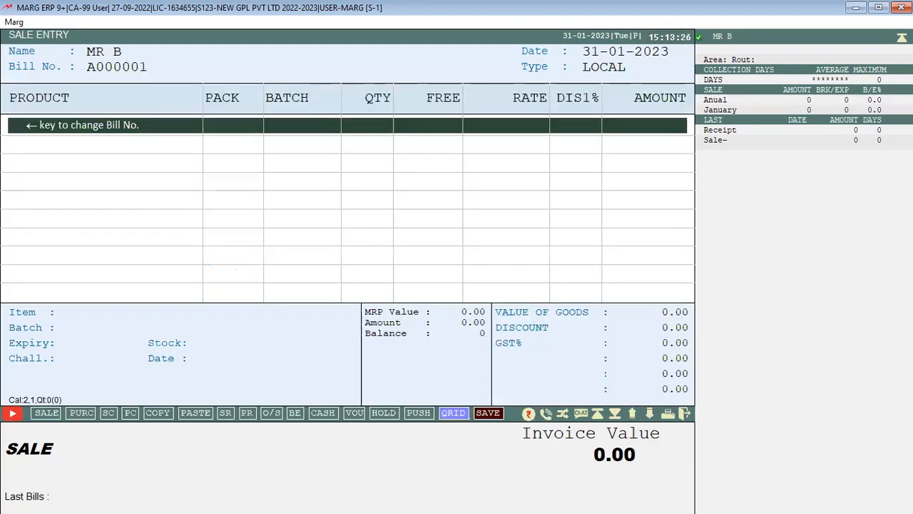
pyautogui.press('Return')
pyautogui.press('Up')
pyautogui.press('F3')
pyautogui.press('Return')
pyautogui.press('Return')
pyautogui.press('Return')
pyautogui.press('Return')
pyautogui.press('Return')
pyautogui.press('Return')
pyautogui.press('Return')
pyautogui.press('Return')
pyautogui.press('Return')
pyautogui.press('Return')
pyautogui.press('Return')
pyautogui.press('Return')
pyautogui.press('Return')
pyautogui.press('Return')
pyautogui.press('Return')
pyautogui.press('Return')
pyautogui.press('Return')
pyautogui.press('Return')
pyautogui.press('Return')
pyautogui.press('Return')
pyautogui.press('Return')
pyautogui.press('Return')
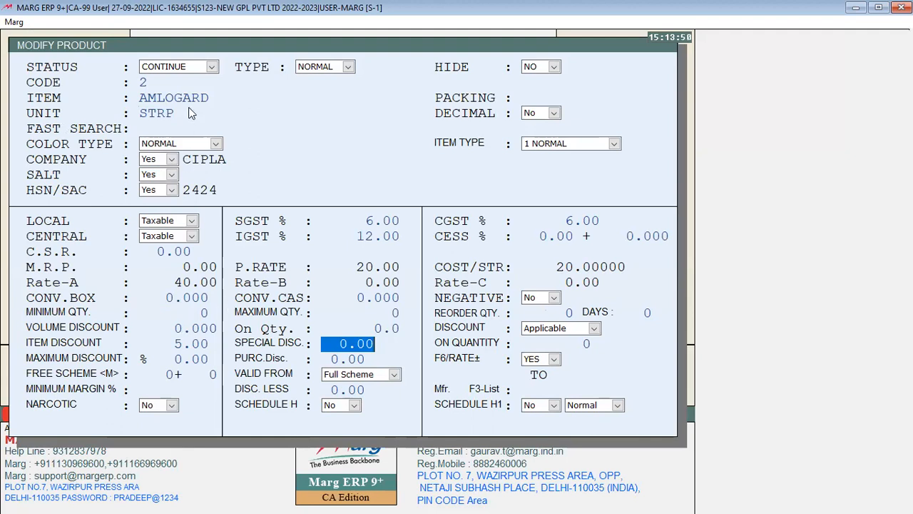
pyautogui.write('10.')
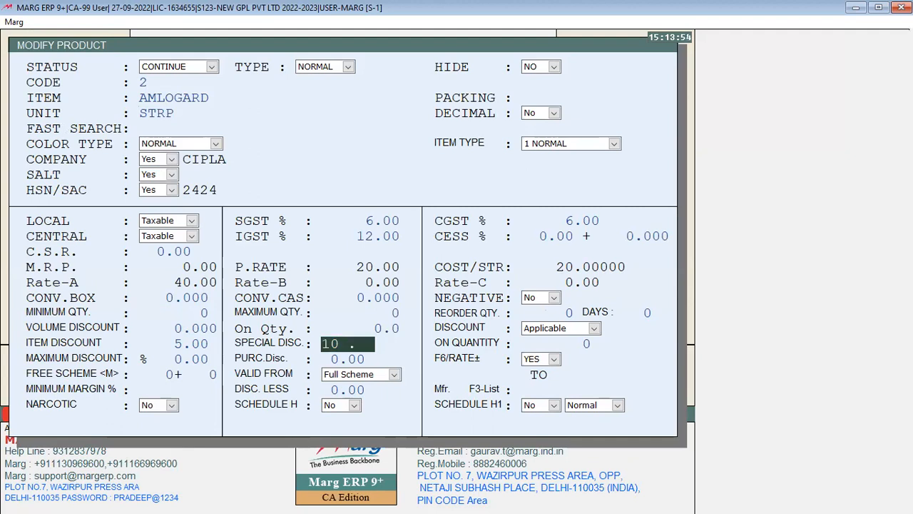
pyautogui.press('Return')
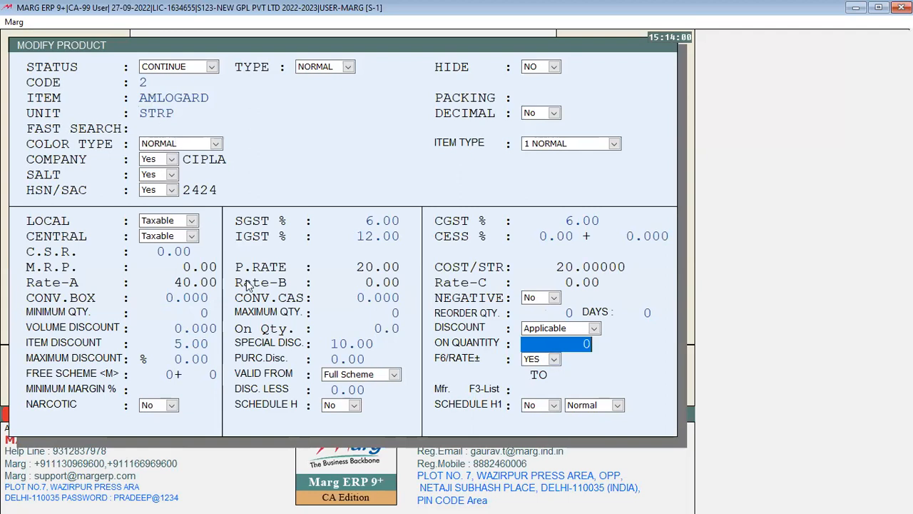
pyautogui.write('25')
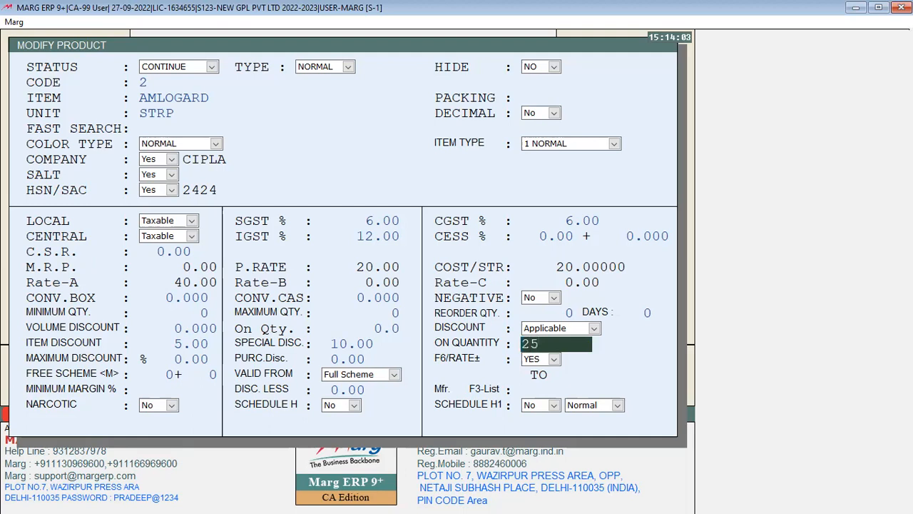
pyautogui.press('Return')
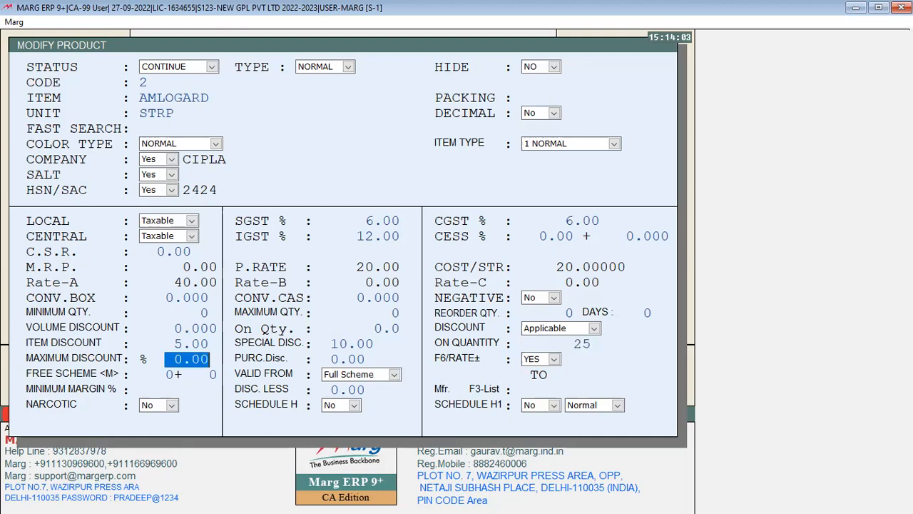
pyautogui.press('Up')
pyautogui.press('Up')
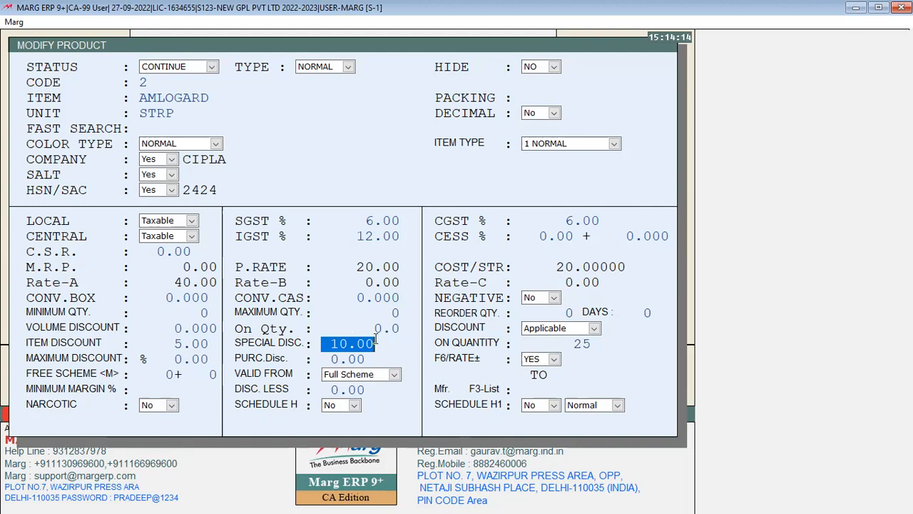
pyautogui.click(174, 344)
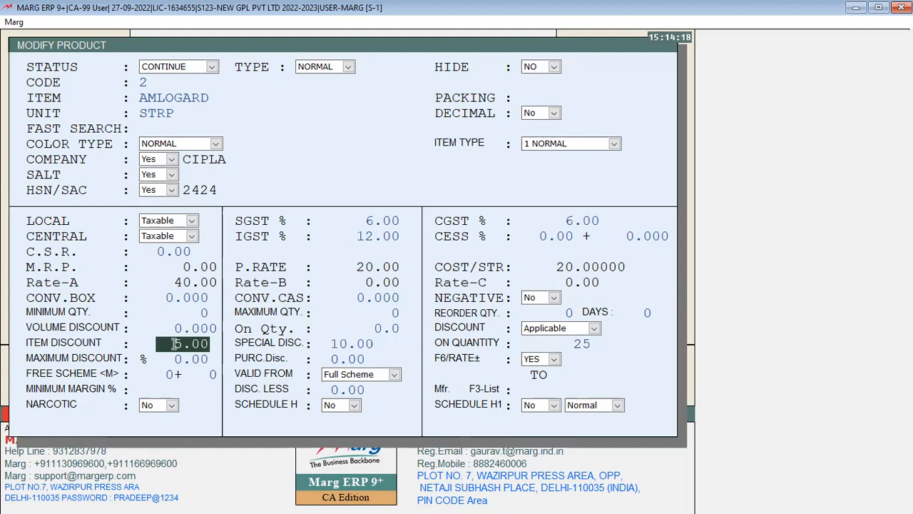
pyautogui.click(340, 343)
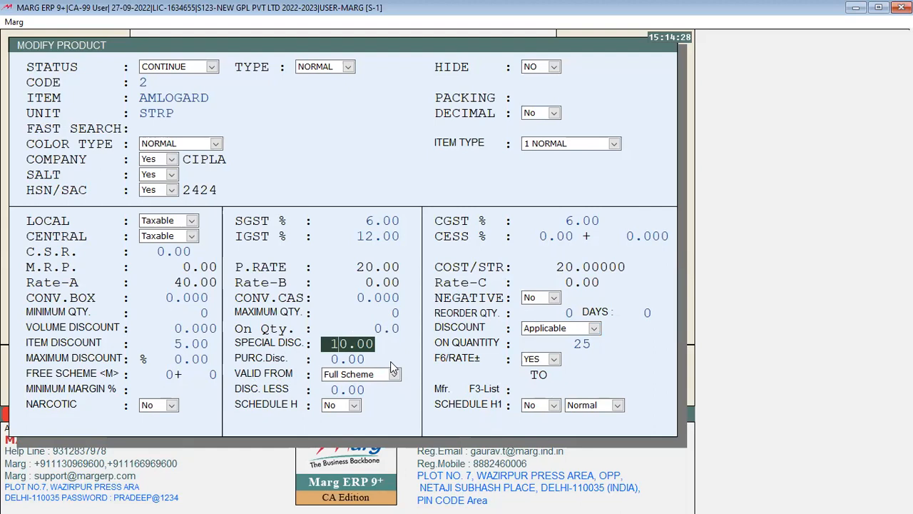
# Save AMLOGARD's discount settings and return to the sale bill for the customer
pyautogui.press('Escape')
pyautogui.press('Return')
pyautogui.press('Escape')
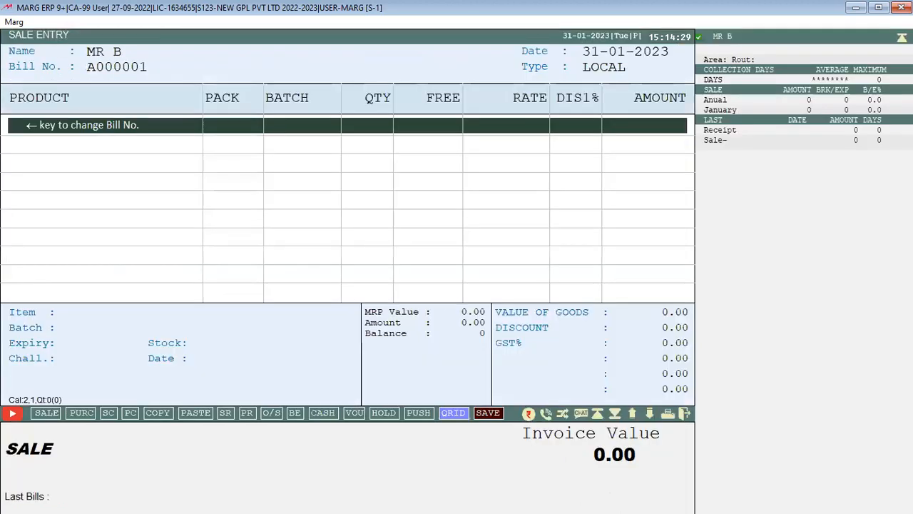
pyautogui.press('Escape')
# Add 8 AMLOGARD from batch AL01, then discard that test bill
pyautogui.press('Return')
pyautogui.press('Down')
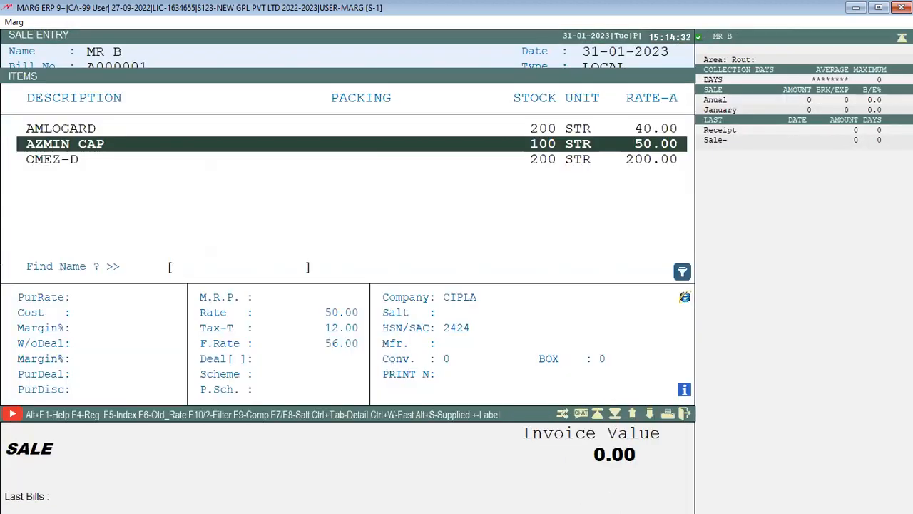
pyautogui.press('Up')
pyautogui.press('Return')
pyautogui.press('Return')
pyautogui.write('8')
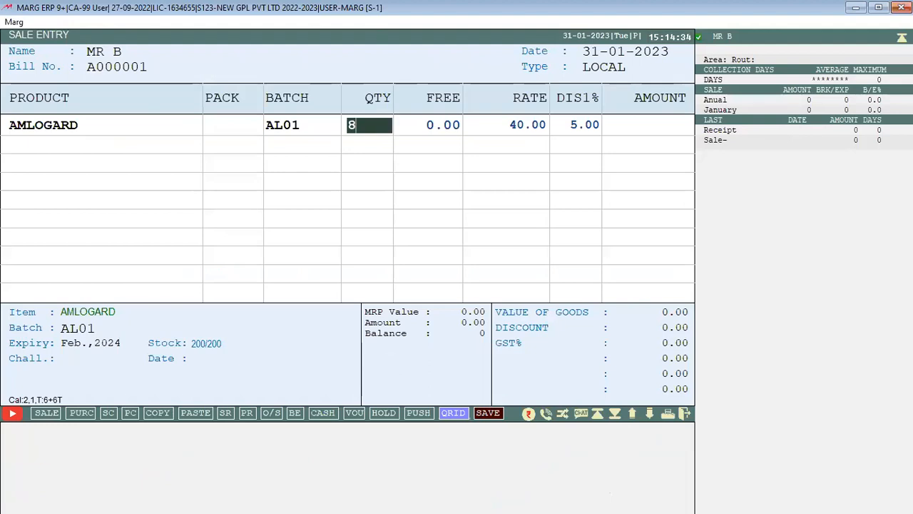
pyautogui.press('Return')
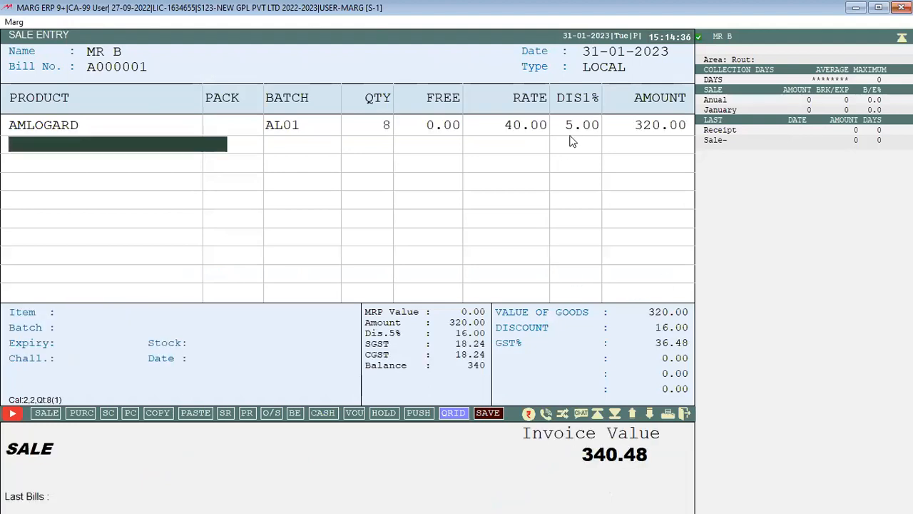
pyautogui.press('Escape')
pyautogui.press('Escape')
pyautogui.press('y')
# Bill 30 AMLOGARD from AL01, getting a combined 15.00% discount and 1142.40 invoice
pyautogui.press('Return')
pyautogui.press('Return')
pyautogui.press('Return')
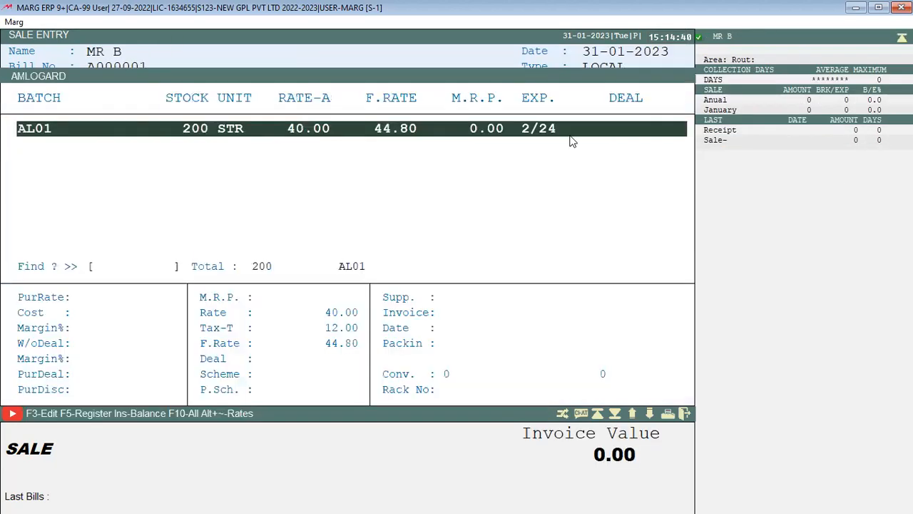
pyautogui.press('Return')
pyautogui.write('30')
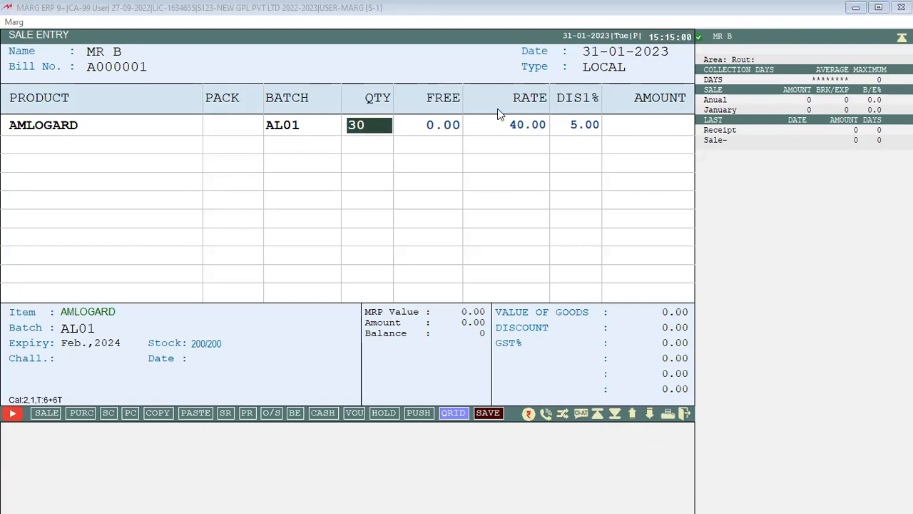
pyautogui.click(307, 6)
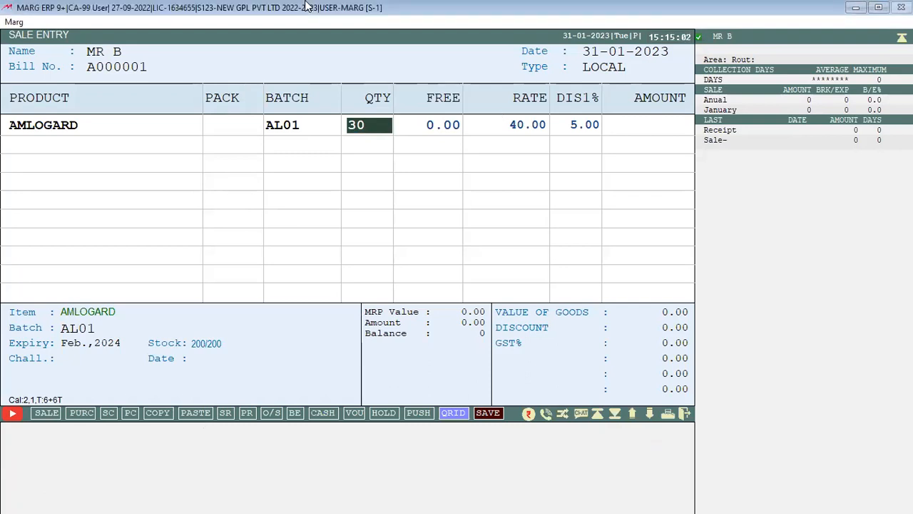
pyautogui.press('Return')
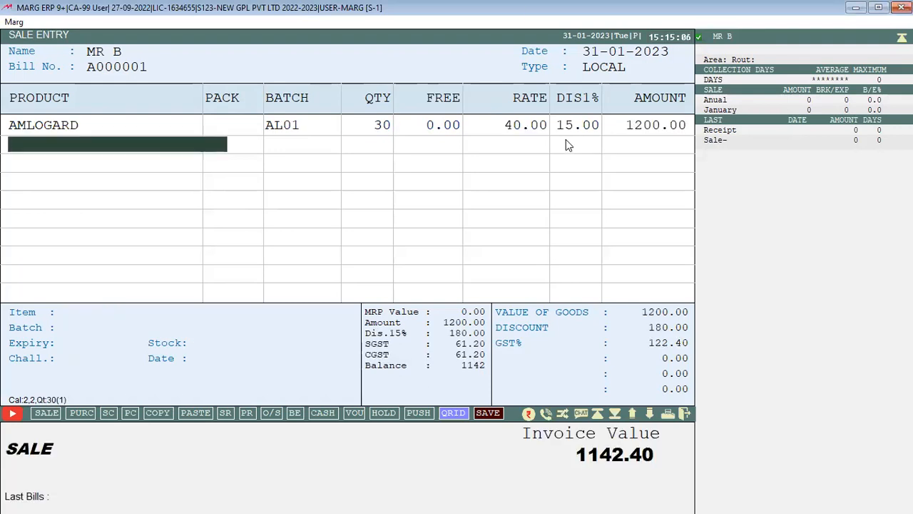
# Reopen AMLOGARD's product settings from its bill line with F3
pyautogui.press('Up')
pyautogui.press('Return')
pyautogui.press('F3')
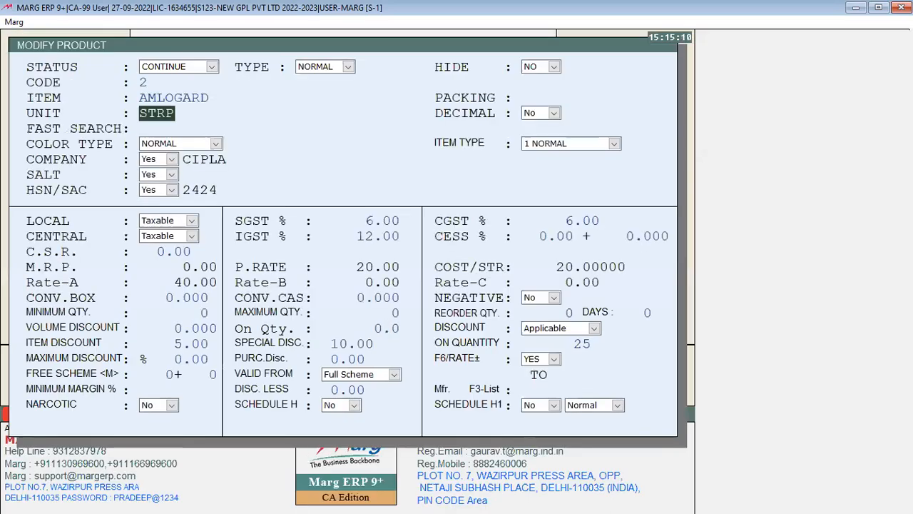
# Leave AMLOGARD's product settings unchanged and raise the bill's Exit W/o Save prompt
pyautogui.press('Return')
pyautogui.press('Return')
pyautogui.press('Return')
pyautogui.press('Return')
pyautogui.press('Return')
pyautogui.press('Return')
pyautogui.press('Return')
pyautogui.press('Return')
pyautogui.press('Return')
pyautogui.press('Return')
pyautogui.press('Return')
pyautogui.press('Return')
pyautogui.press('Return')
pyautogui.press('Return')
pyautogui.press('Return')
pyautogui.press('Return')
pyautogui.press('Return')
pyautogui.press('Return')
pyautogui.press('Return')
pyautogui.press('Return')
pyautogui.press('Return')
pyautogui.press('Return')
pyautogui.press('Return')
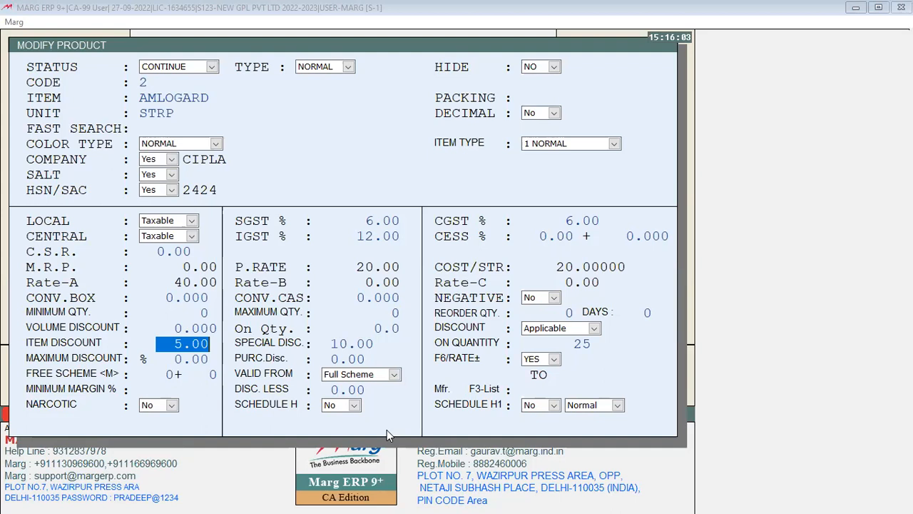
pyautogui.press('Escape')
pyautogui.press('Right')
pyautogui.press('Return')
# Discard the unsaved 1142.40 AMLOGARD bill
pyautogui.press('Escape')
pyautogui.press('Right')
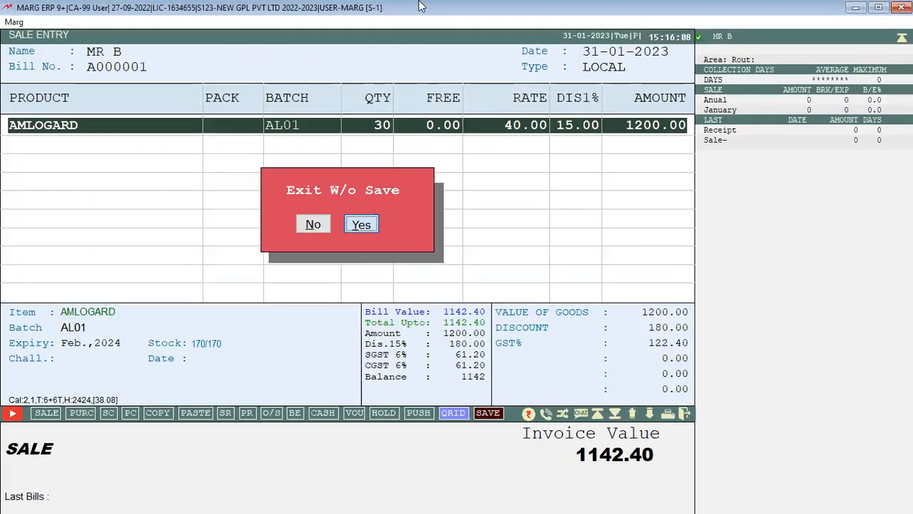
pyautogui.press('Return')
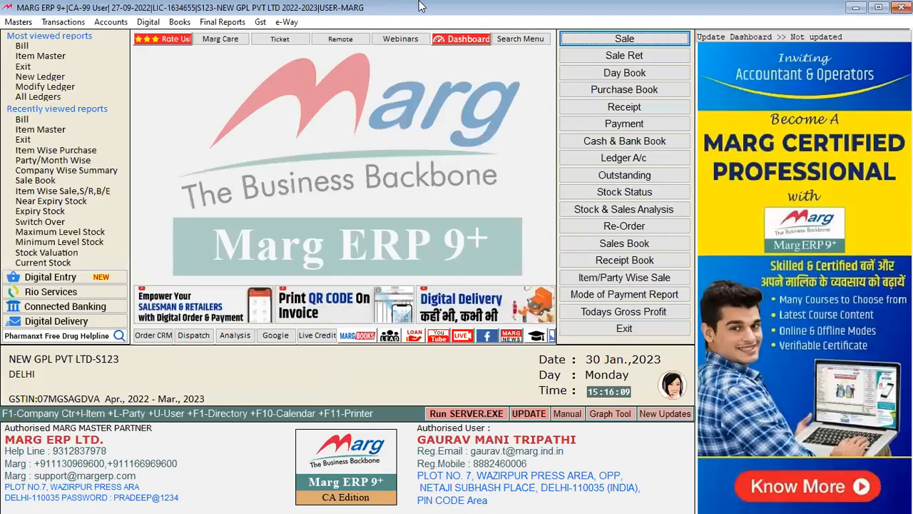
# Look at Masters > Rate & Discount Master > Bill,Date & Other, then reopen Masters at Inventory Master
pyautogui.hotkey('alt', 'm')
pyautogui.press('Down')
pyautogui.press('Down')
pyautogui.press('Down')
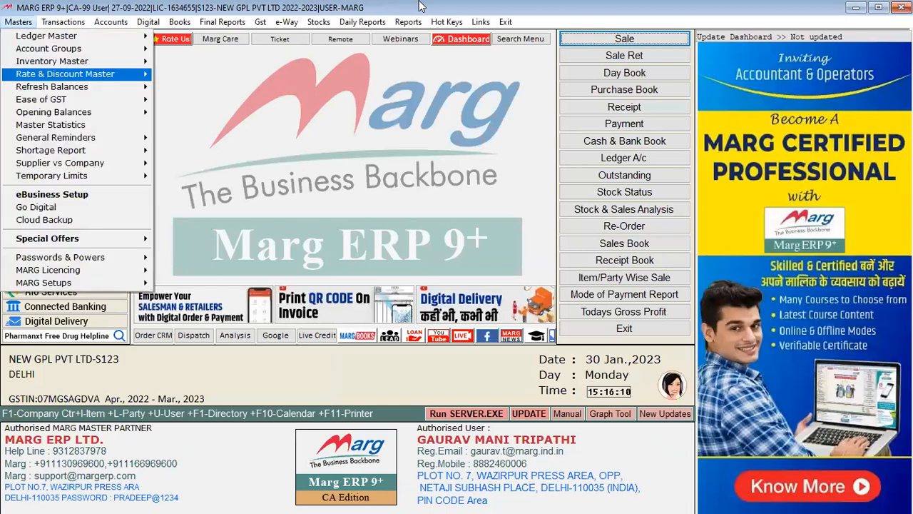
pyautogui.press('Right')
pyautogui.press('Down')
pyautogui.press('Down')
pyautogui.press('Down')
pyautogui.press('Down')
pyautogui.press('Right')
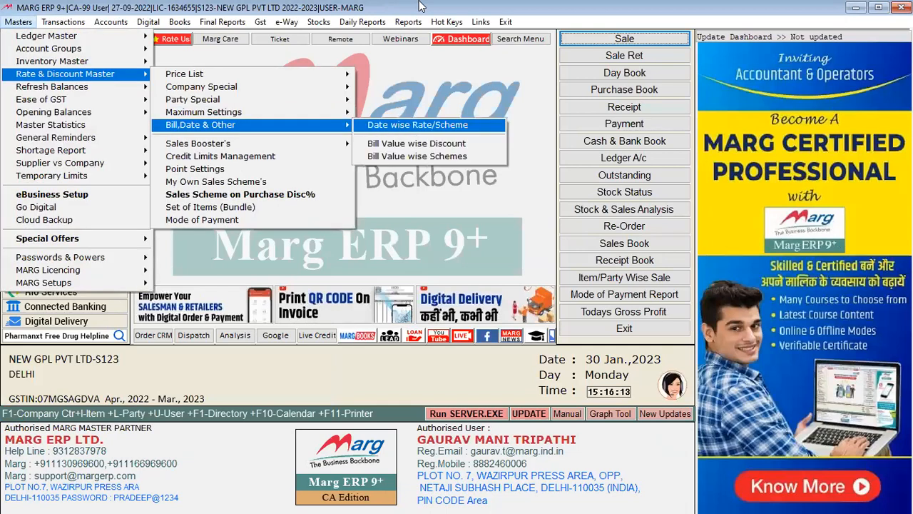
pyautogui.press('Escape')
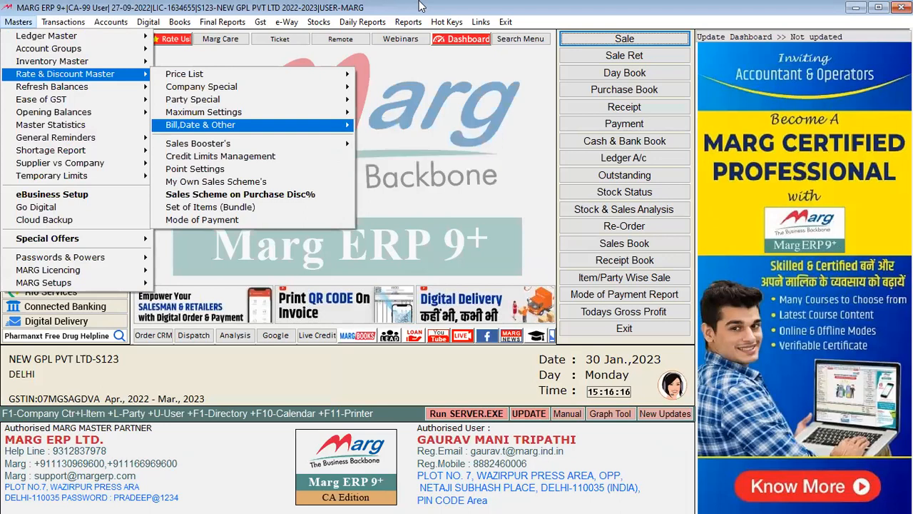
pyautogui.press('Escape')
pyautogui.press('Escape')
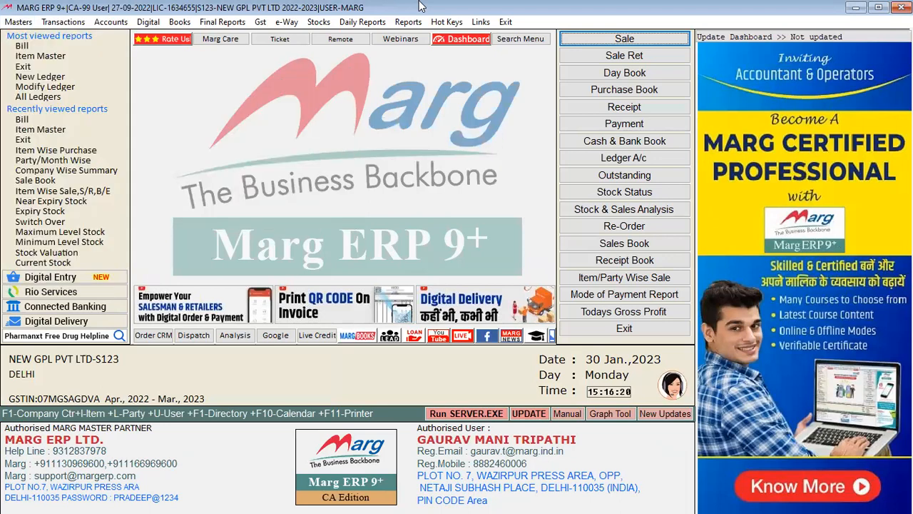
pyautogui.hotkey('alt', 'm')
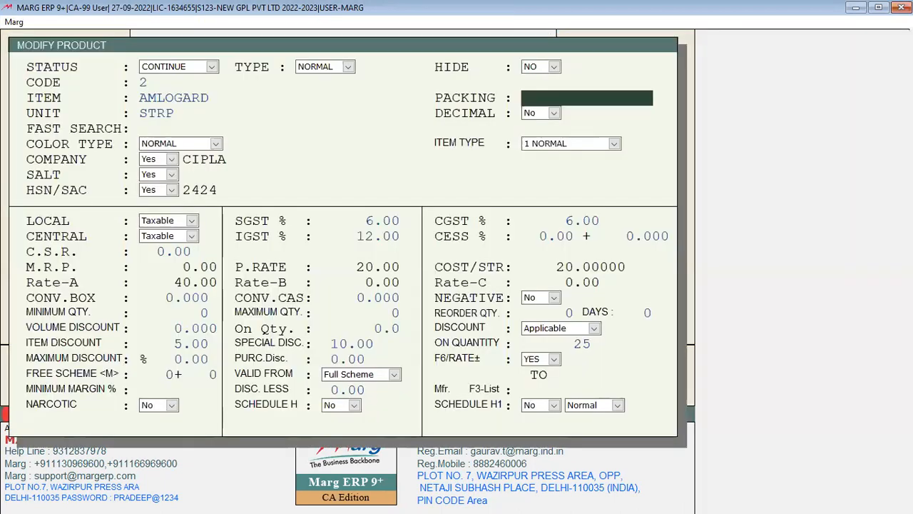
# Clear AMLOGARD's 5.00 item discount to 0.00, save the product, and exit the item list
pyautogui.press('Return')
pyautogui.press('Return')
pyautogui.press('Return')
pyautogui.press('Return')
pyautogui.press('Return')
pyautogui.press('Return')
pyautogui.press('Up')
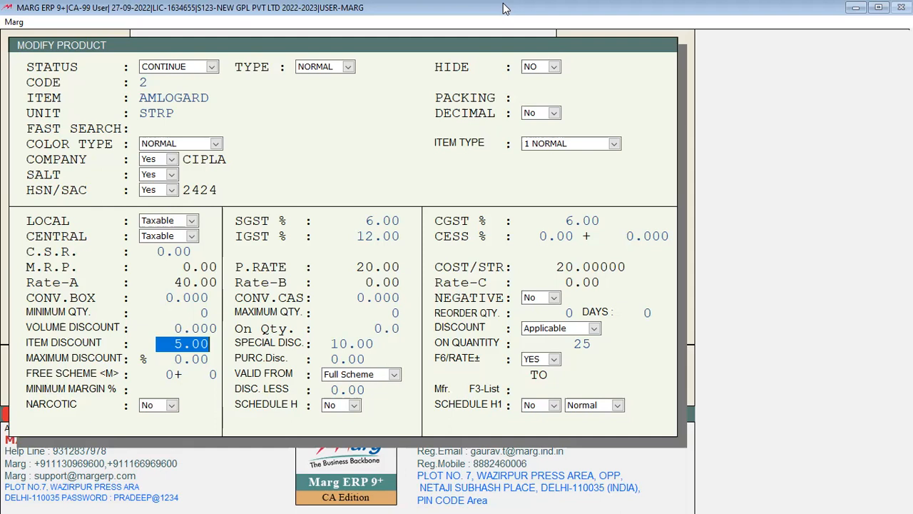
pyautogui.press('BackSpace')
pyautogui.press('Return')
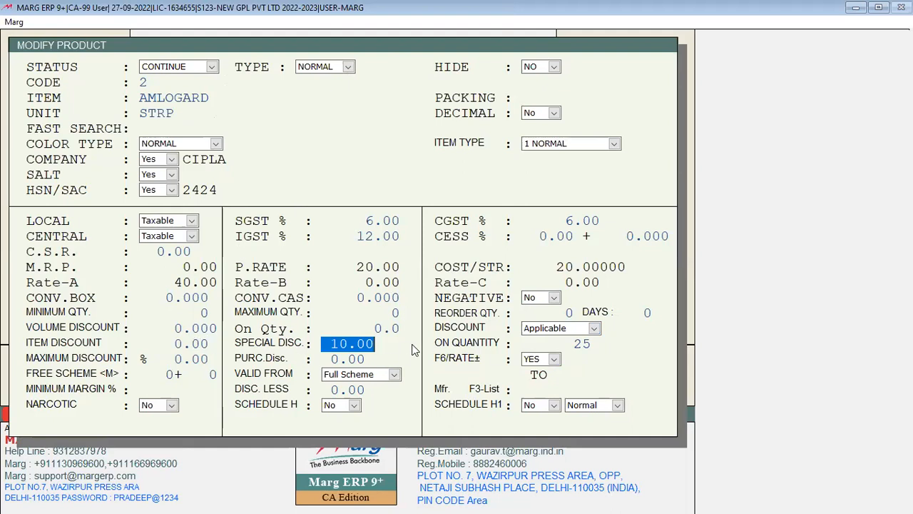
pyautogui.press('Escape')
pyautogui.press('y')
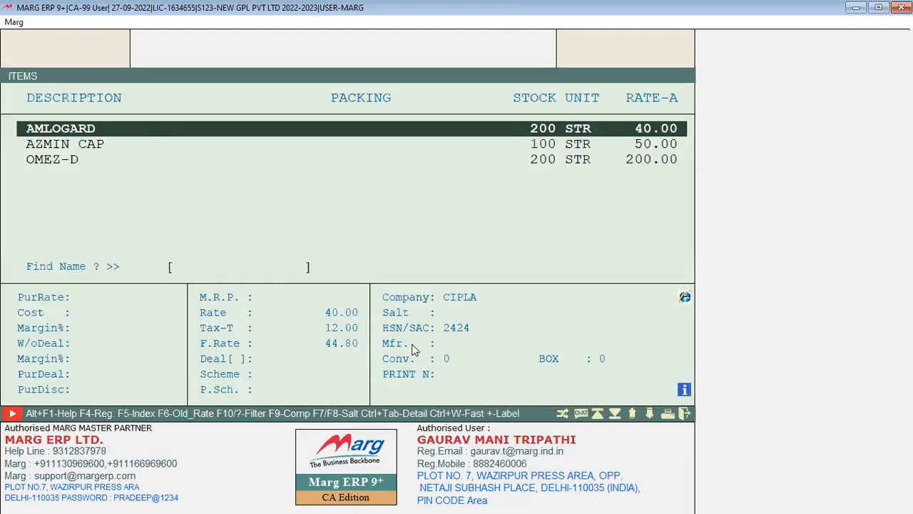
pyautogui.press('Escape')
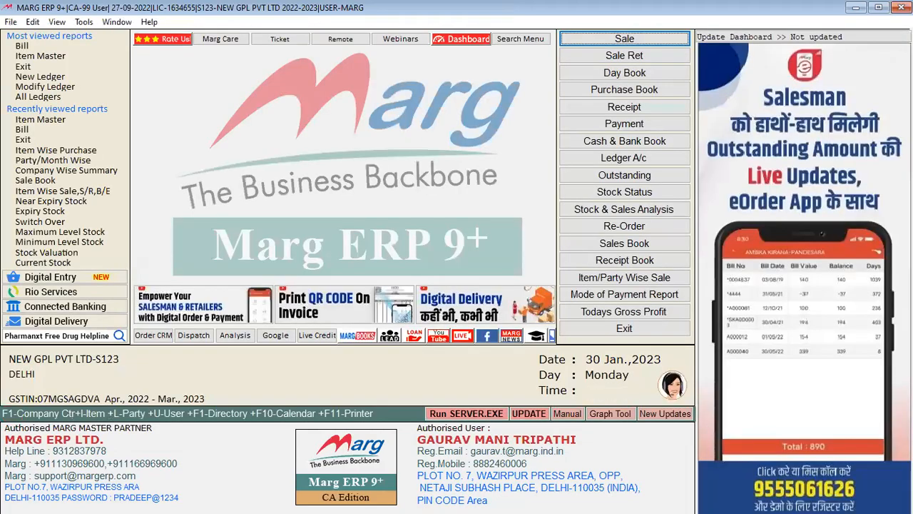
# Start a new bill with AMLOGARD batch AL01 at quantity 10, then restart it
pyautogui.hotkey('alt', 'n')
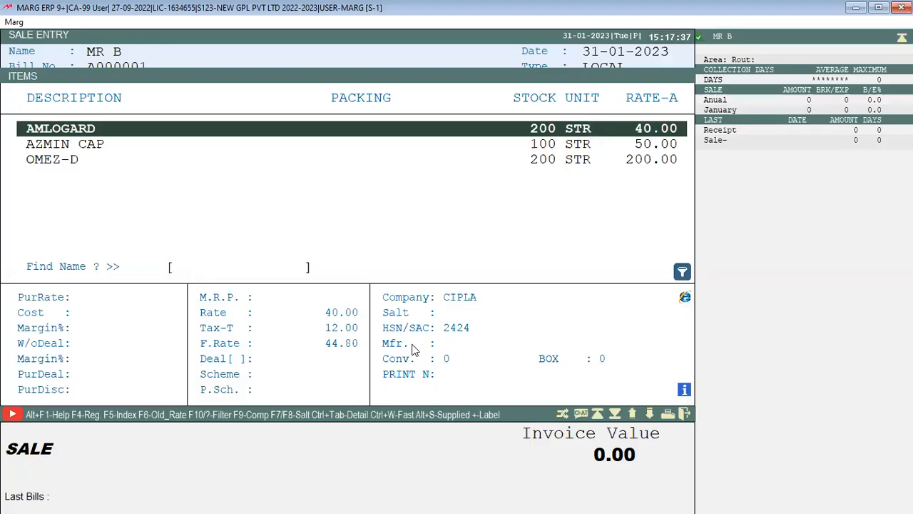
pyautogui.press('Return')
pyautogui.press('Return')
pyautogui.write('10')
pyautogui.press('Return')
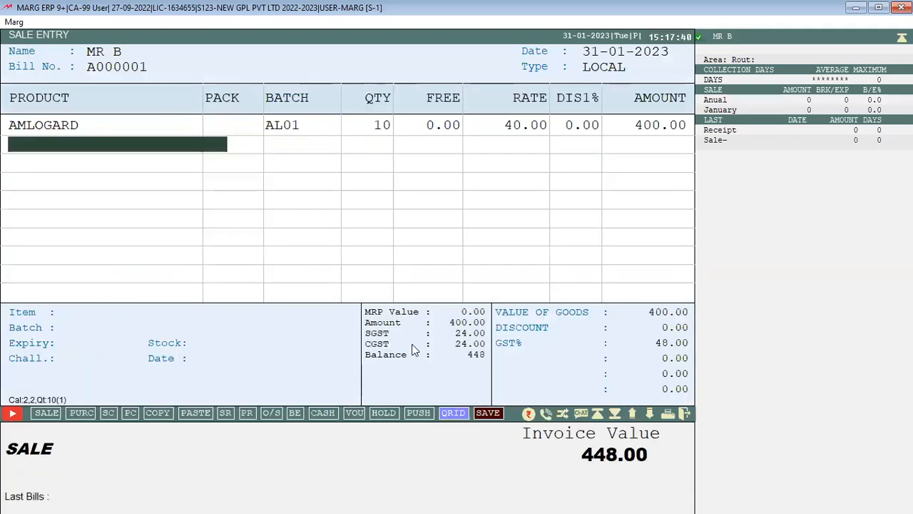
pyautogui.press('Escape')
pyautogui.press('Escape')
pyautogui.press('Return')
pyautogui.press('Return')
pyautogui.press('Return')
pyautogui.press('Return')
pyautogui.press('Return')
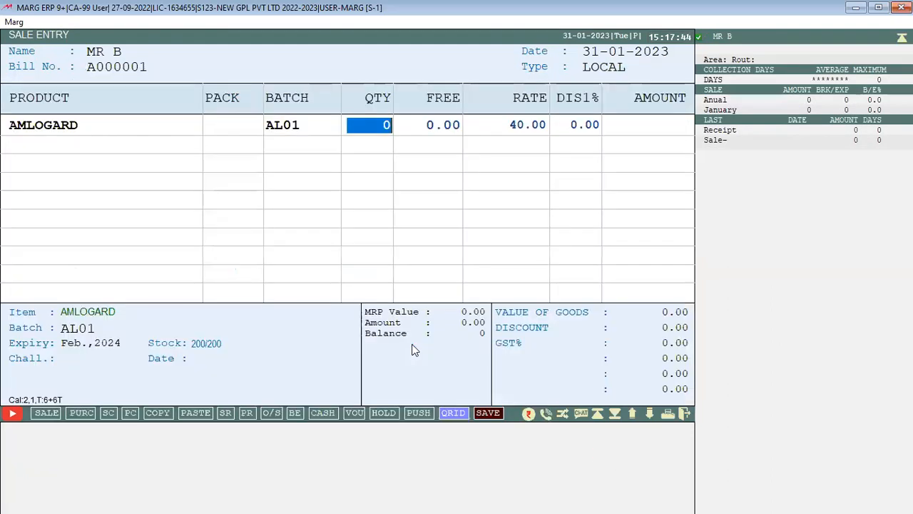
# Bill 26 AMLOGARD to see the 10.00% discount (1048.32), then clear the bill
pyautogui.write('26')
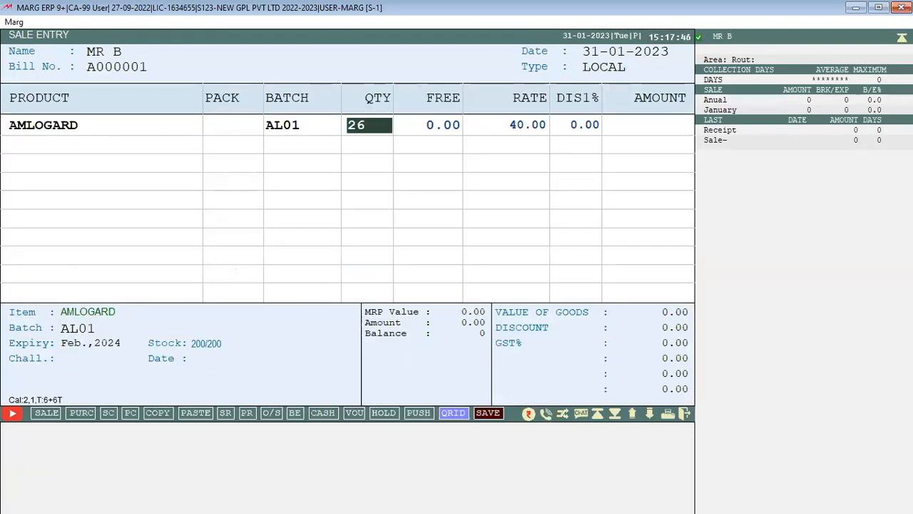
pyautogui.press('Return')
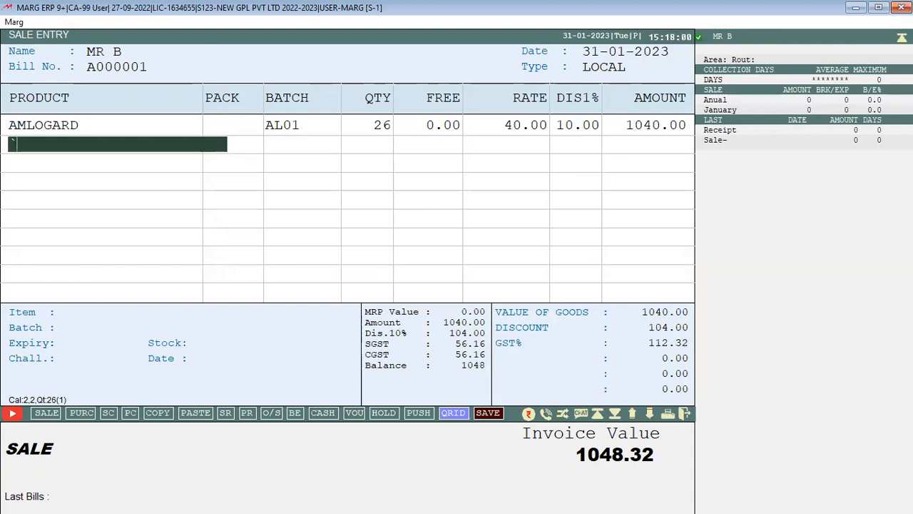
pyautogui.press('Return')
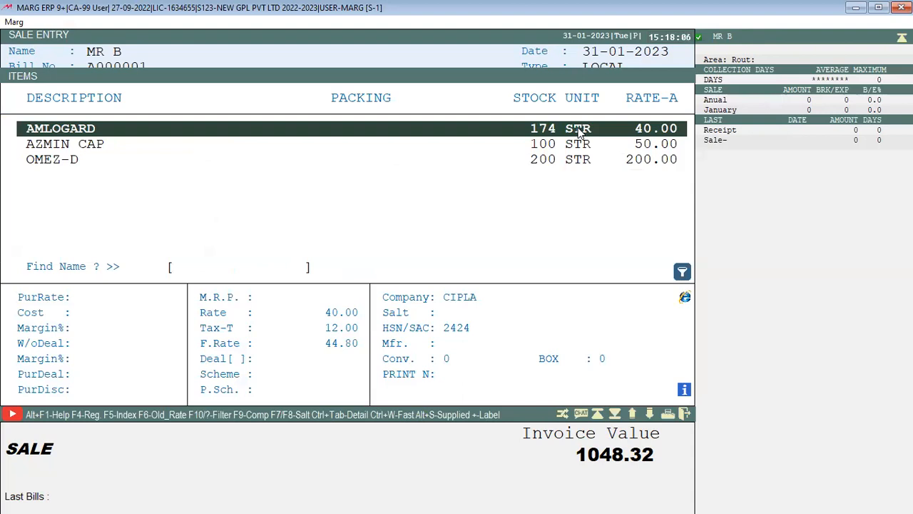
pyautogui.press('Escape')
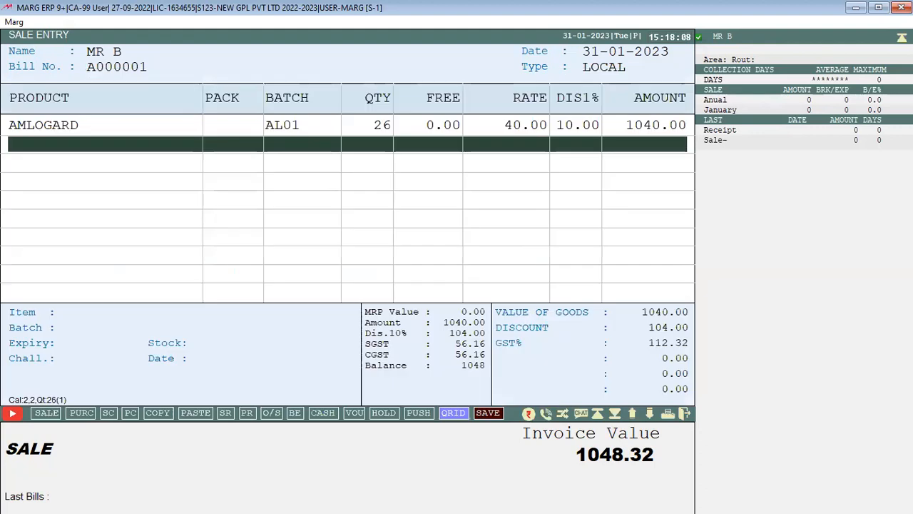
pyautogui.press('Escape')
pyautogui.press('Return')
# On AMLOGARD's Modify Product form, zero the 10.00 SPECIAL DISC and the 25 ON QUANTITY threshold
pyautogui.press('Return')
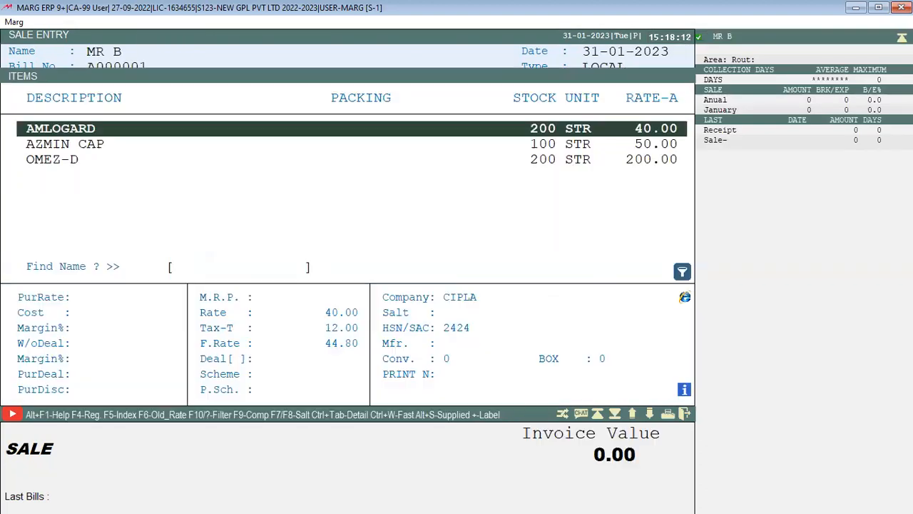
pyautogui.hotkey('ctrl', 'Return')
pyautogui.press('Return')
pyautogui.press('Return')
pyautogui.press('Return')
pyautogui.press('Return')
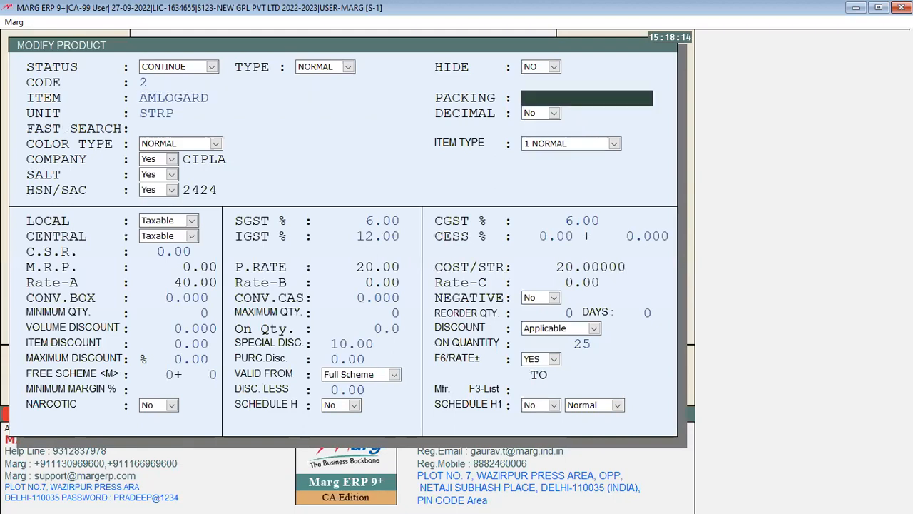
pyautogui.press('Return')
pyautogui.press('Return')
pyautogui.press('Return')
pyautogui.press('Return')
pyautogui.press('Return')
pyautogui.press('Return')
pyautogui.press('Return')
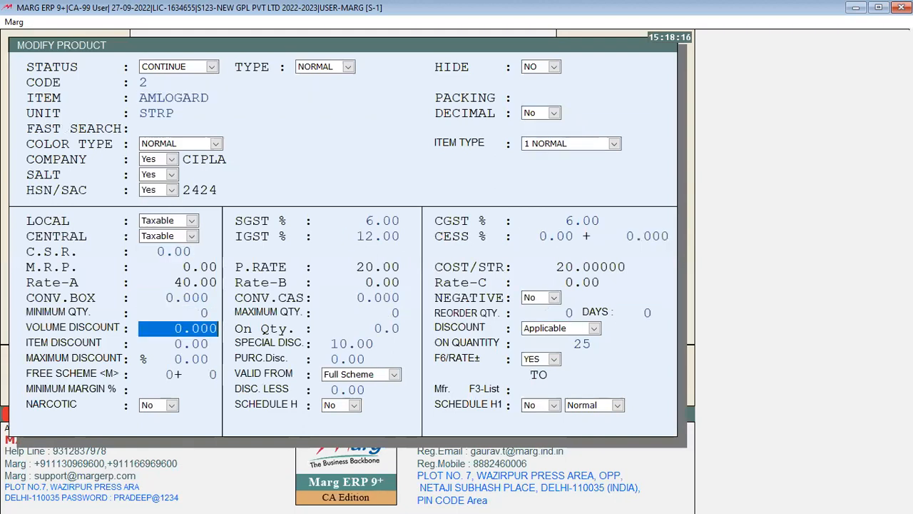
pyautogui.press('Return')
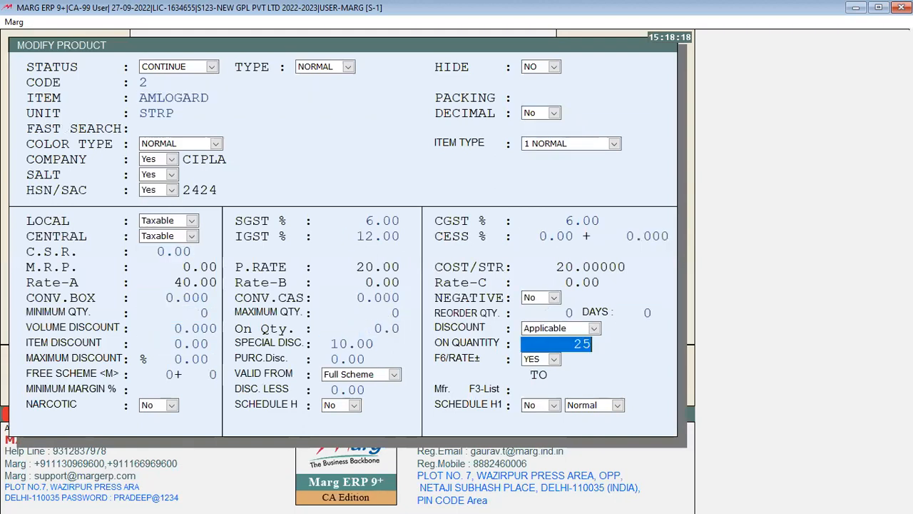
pyautogui.press('Up')
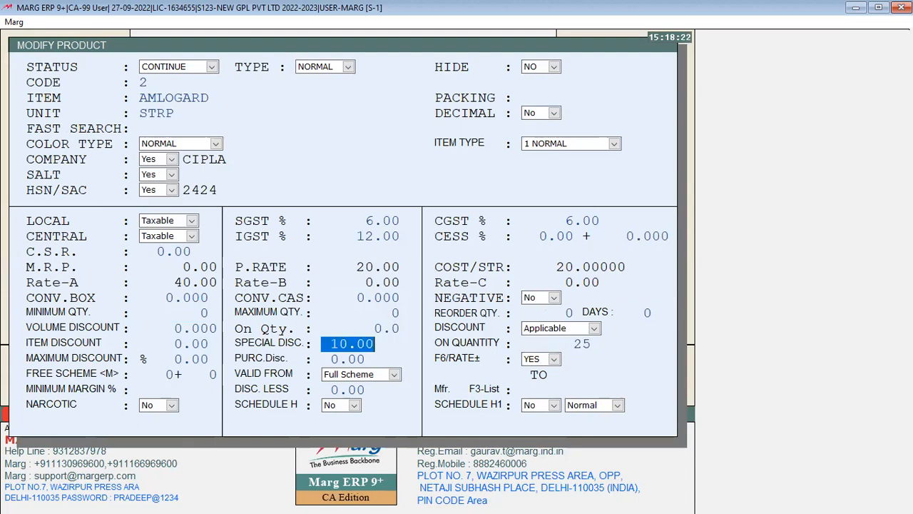
pyautogui.press('BackSpace')
pyautogui.press('Return')
pyautogui.press('BackSpace')
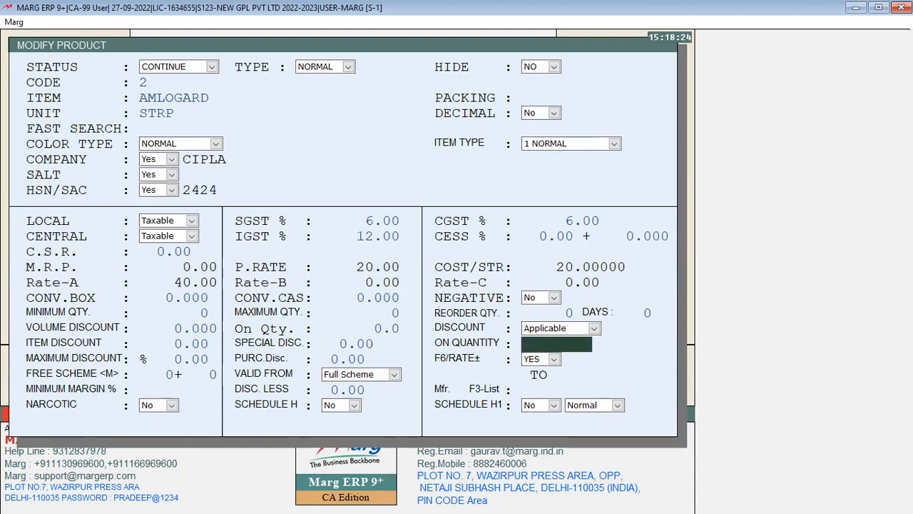
pyautogui.press('Up')
pyautogui.press('Up')
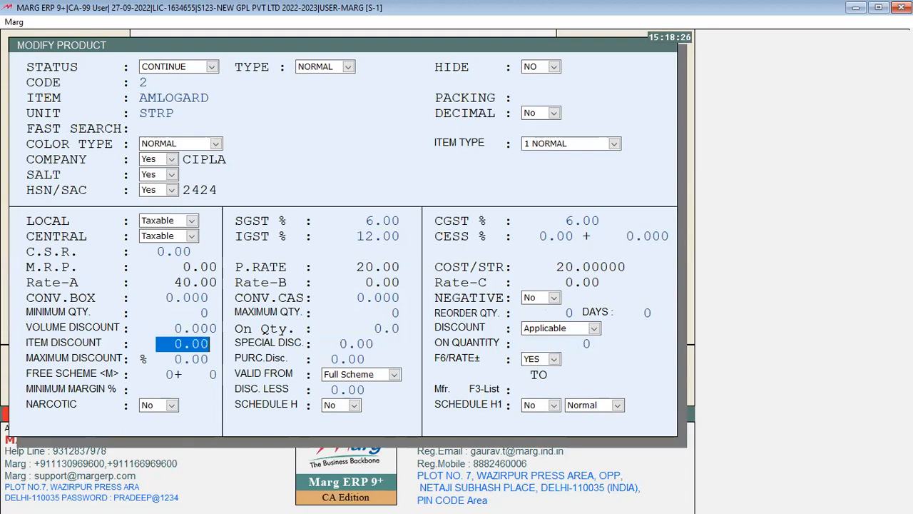
pyautogui.press('Return')
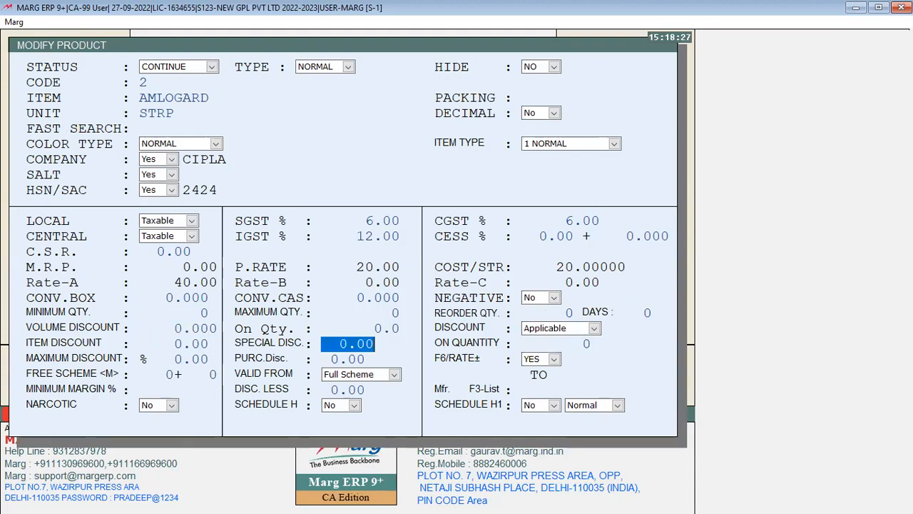
pyautogui.press('Return')
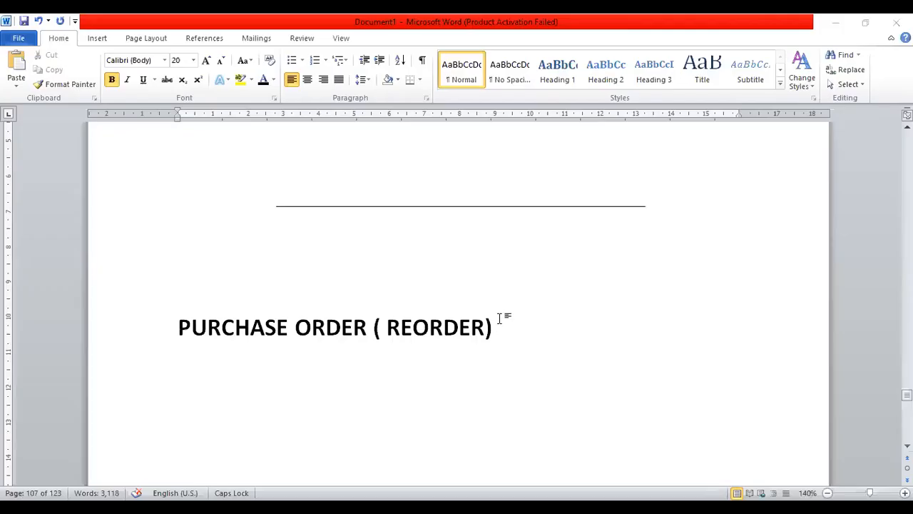
# Start a new page headed 'DISCOUNT-' with a '% ,' line beneath it
pyautogui.hotkey('ctrl', 'Return')
pyautogui.press('Return')
pyautogui.press('Return')
pyautogui.press('BackSpace')
pyautogui.press('BackSpace')
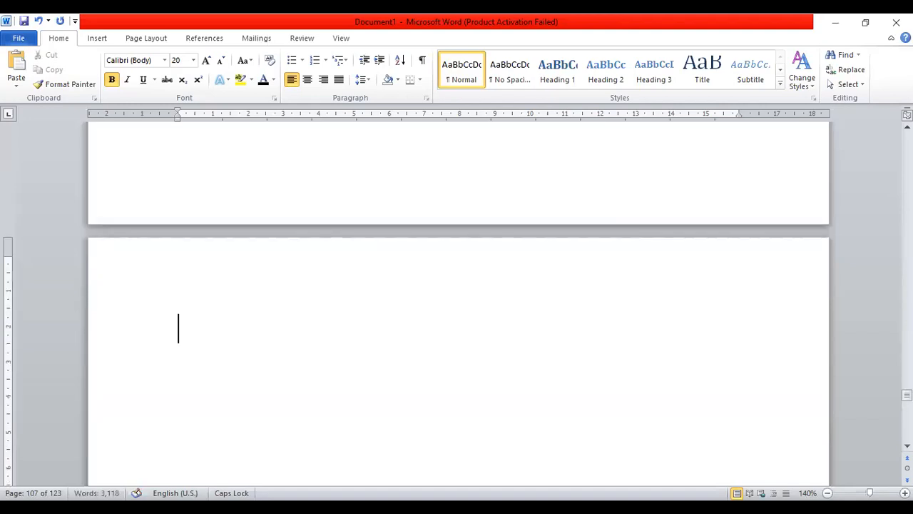
pyautogui.write('DISCOU')
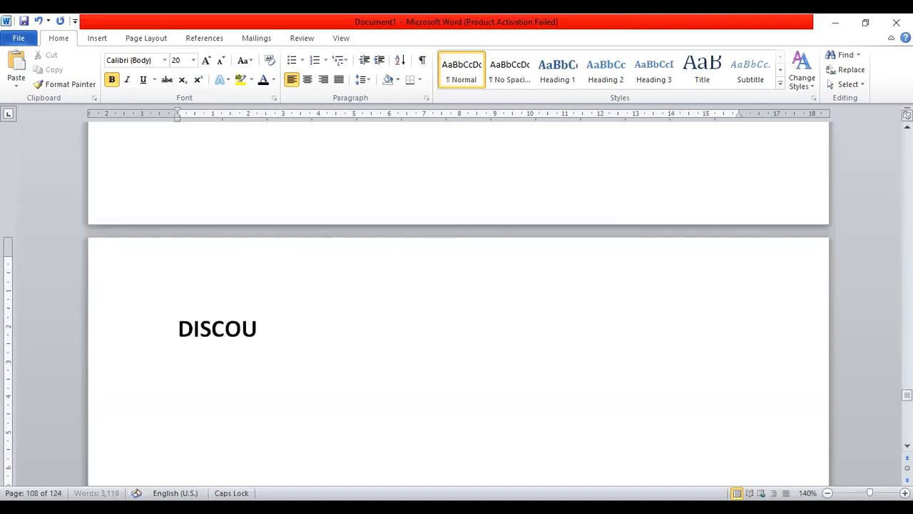
pyautogui.write('NT-')
pyautogui.press('Return')
pyautogui.write('%')
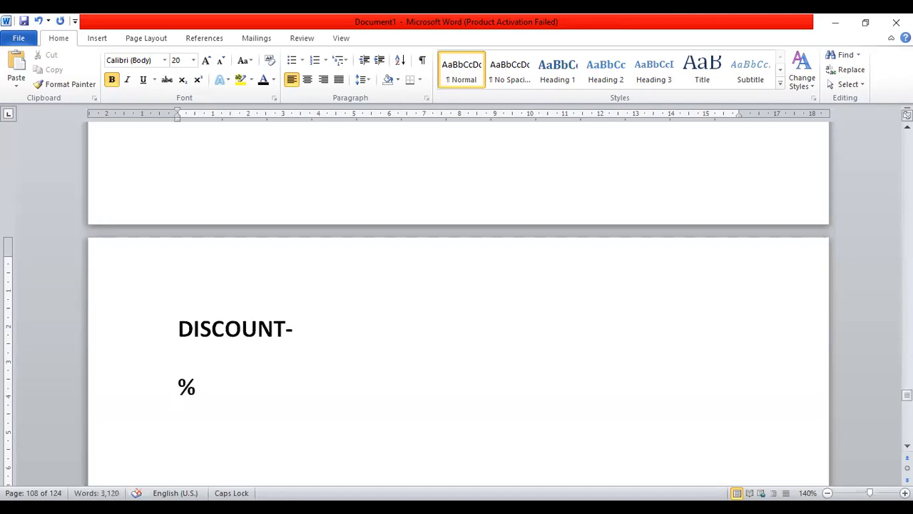
pyautogui.write(' , aM')
pyautogui.press('BackSpace')
pyautogui.press('BackSpace')
# Insert an 'ITEM' line between the DISCOUNT- heading and the '% ,' line
pyautogui.press('Up')
pyautogui.press('Right')
pyautogui.press('Right')
pyautogui.press('Right')
pyautogui.press('Right')
pyautogui.press('Right')
pyautogui.press('Return')
pyautogui.write('ITEM')
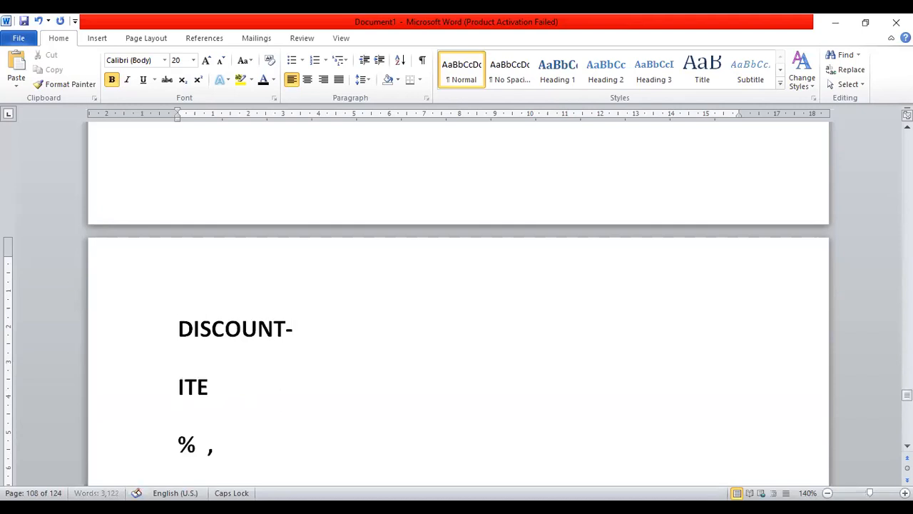
# Complete the last line so it reads '% , Rs'
pyautogui.press('Down')
pyautogui.press('Down')
pyautogui.press('Up')
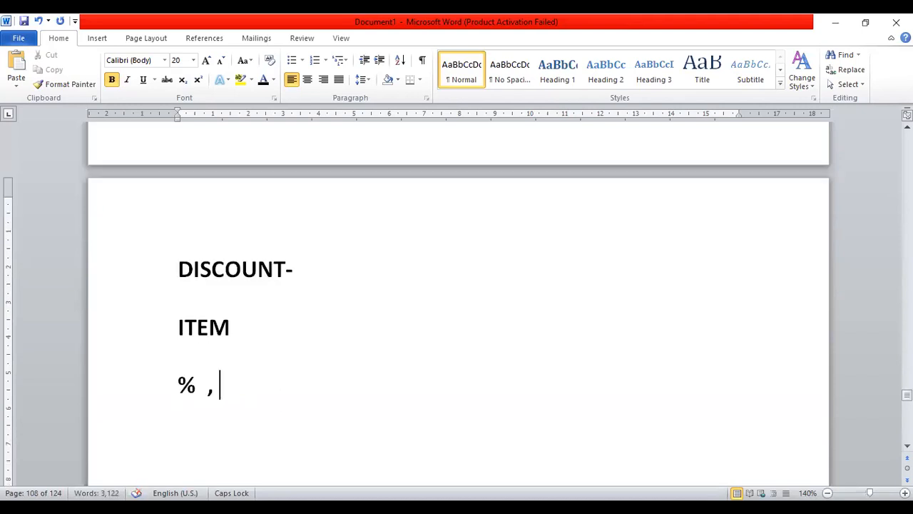
pyautogui.write('r')
pyautogui.press('BackSpace')
pyautogui.write('r')
pyautogui.press('BackSpace')
pyautogui.press('capslock')
pyautogui.write('Rs')
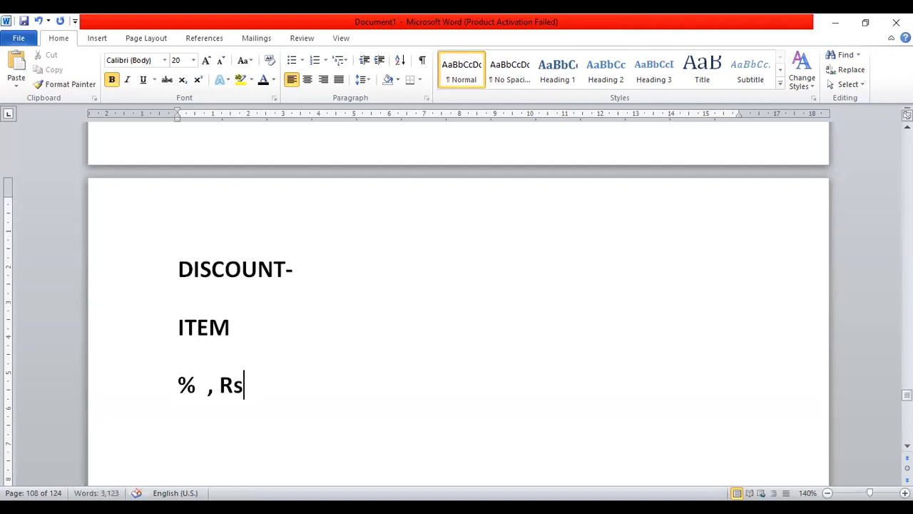
pyautogui.press('Return')
pyautogui.press('Return')
pyautogui.press('Return')
pyautogui.press('Return')
pyautogui.press('Return')
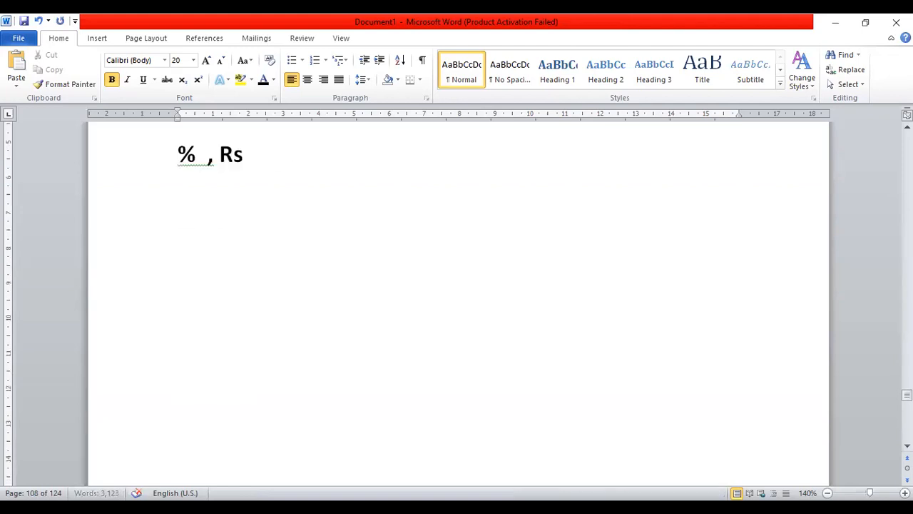
pyautogui.press('BackSpace')
pyautogui.press('BackSpace')
pyautogui.press('BackSpace')
# Draw a rounded rectangle shape below the discount notes
pyautogui.click(98, 38)
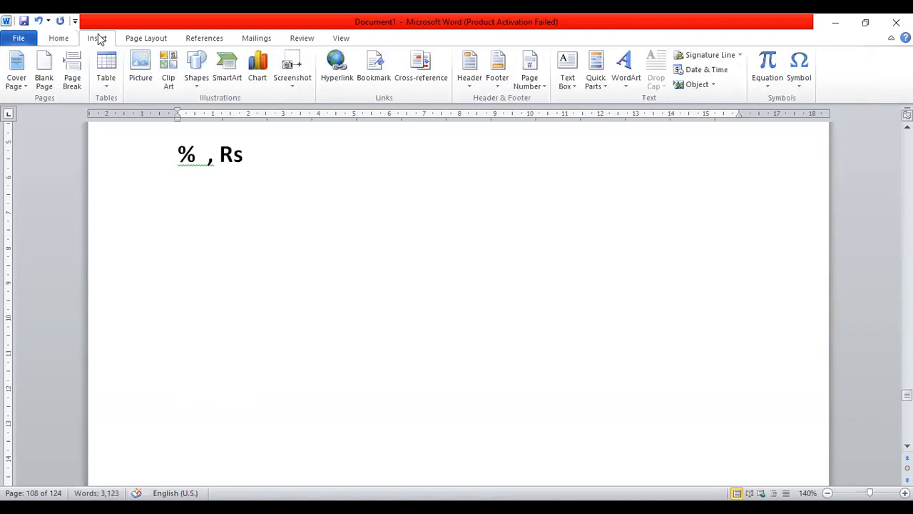
pyautogui.click(192, 90)
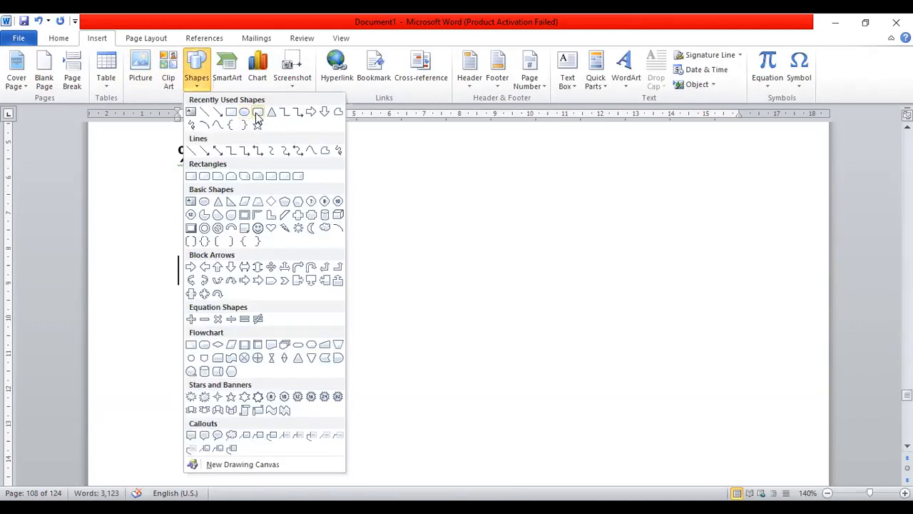
pyautogui.click(257, 117)
pyautogui.moveTo(167, 242)
pyautogui.mouseDown()
pyautogui.moveTo(283, 278)
pyautogui.moveTo(271, 352)
pyautogui.moveTo(297, 357)
pyautogui.mouseUp()
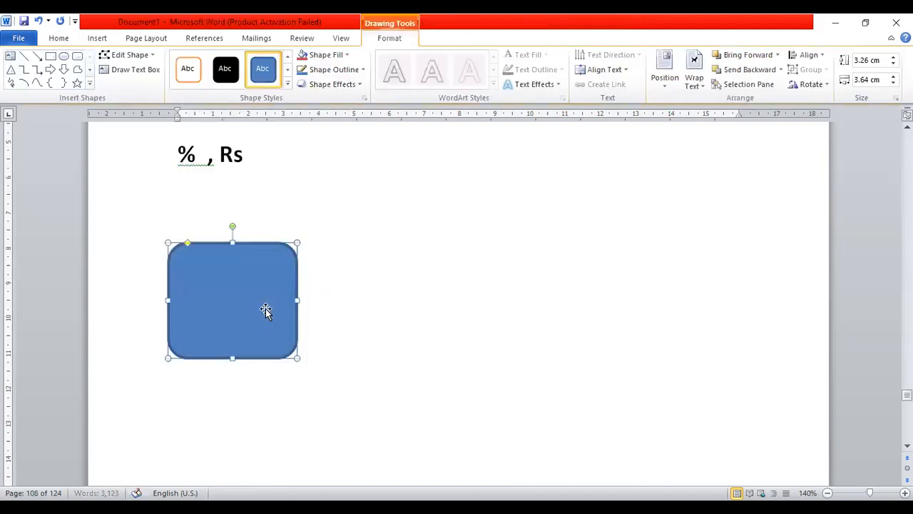
# Add the text 'Jeans-' and '50 %' on separate lines inside the shape
pyautogui.rightClick(265, 308)
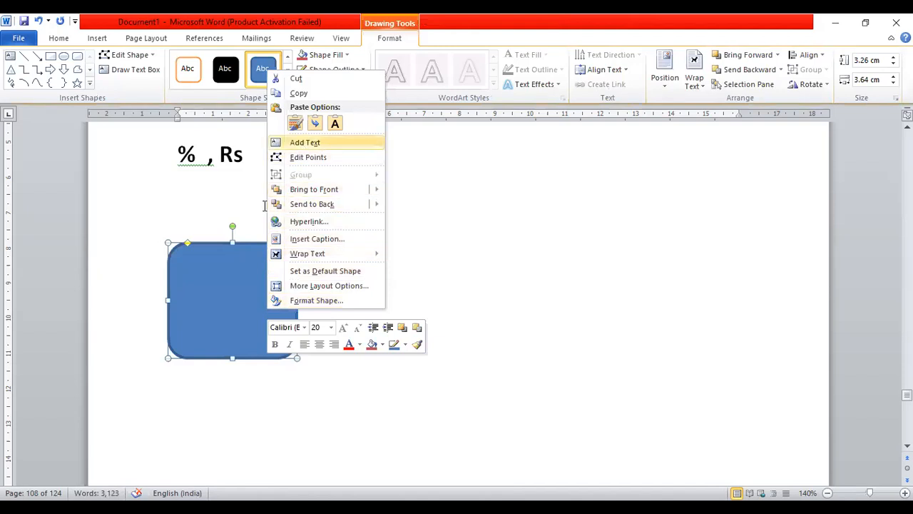
pyautogui.press('Return')
pyautogui.write('jea')
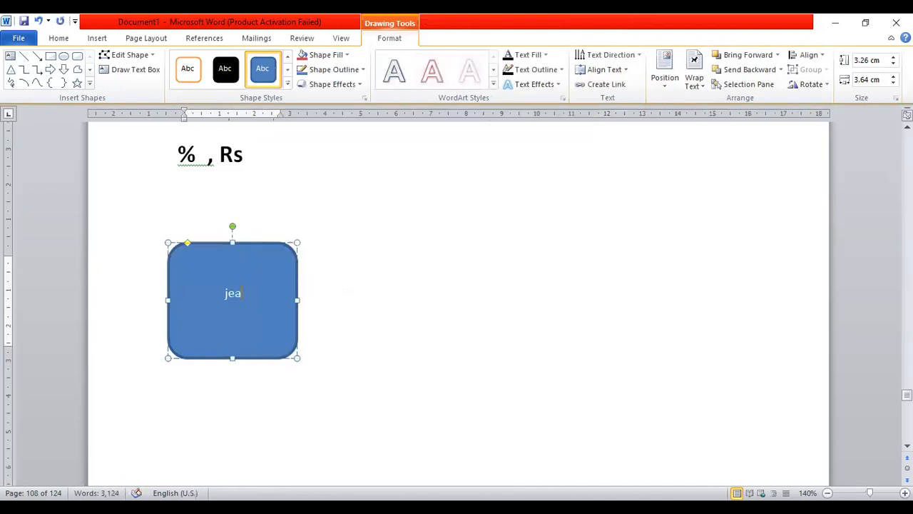
pyautogui.write('ns')
pyautogui.press('BackSpace')
pyautogui.press('capslock')
pyautogui.write('J')
pyautogui.click(282, 386)
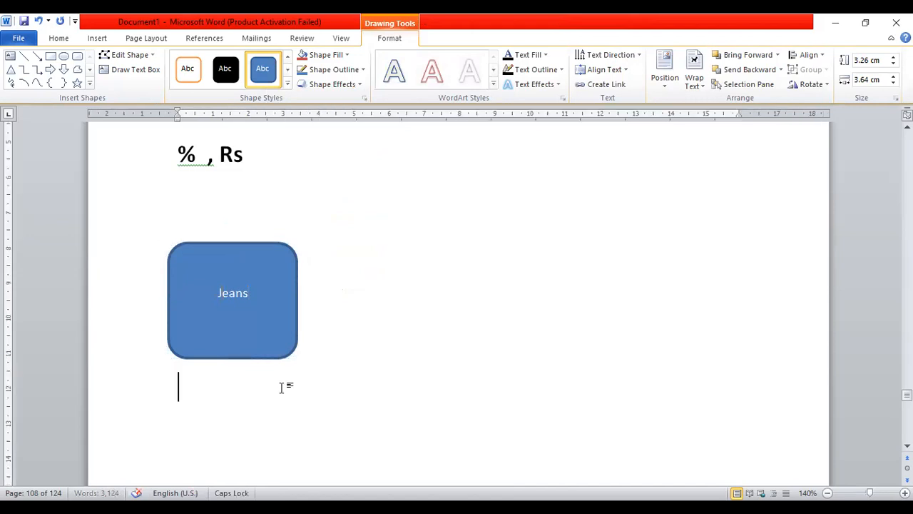
pyautogui.click(261, 292)
pyautogui.write('-')
pyautogui.press('Return')
pyautogui.press('Return')
pyautogui.write('50 % O')
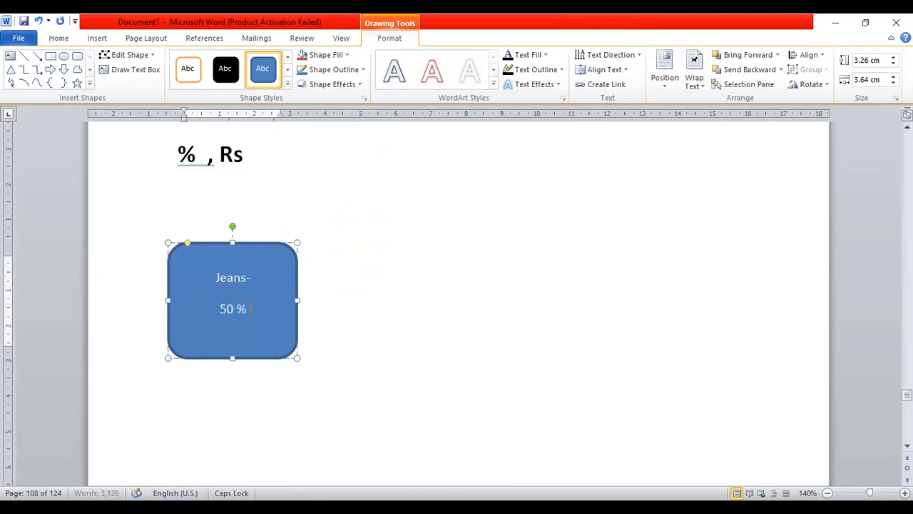
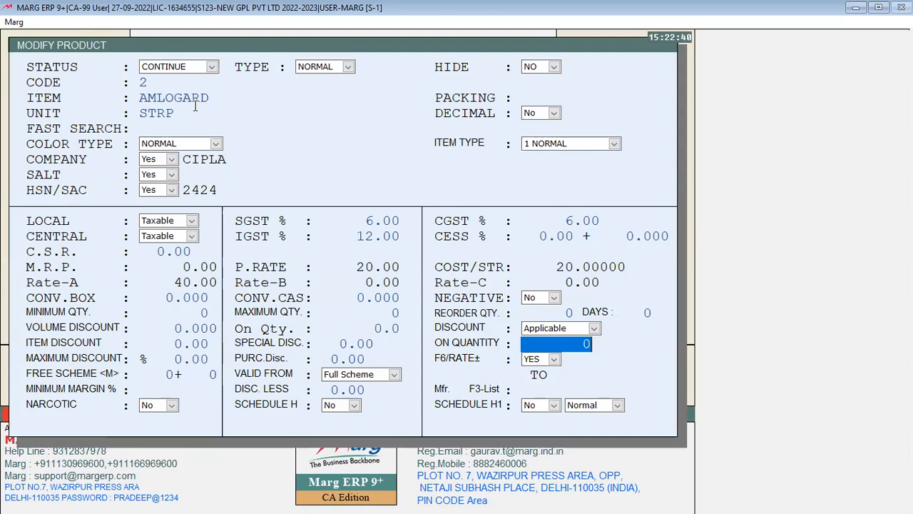
# Give AMLOGARD a volume discount of 2 on quantity 1
pyautogui.press('Up')
pyautogui.press('Return')
pyautogui.press('Up')
pyautogui.press('Up')
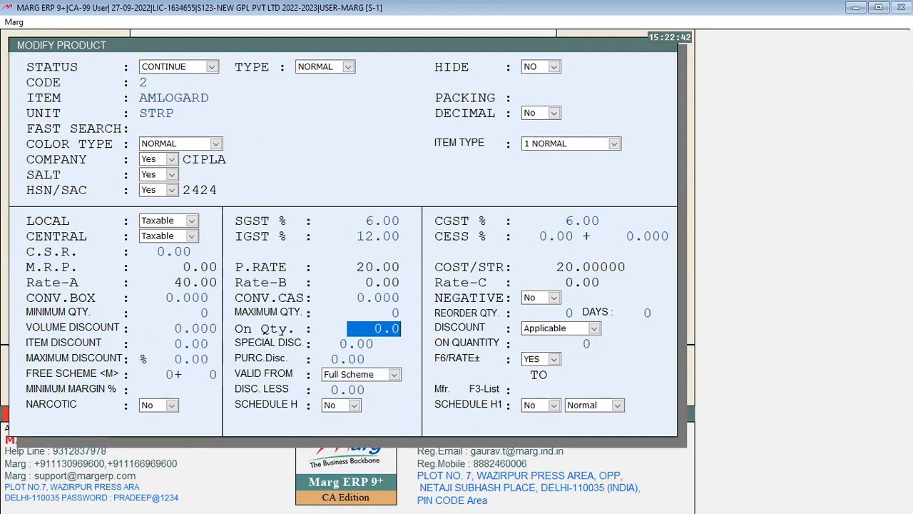
pyautogui.press('Up')
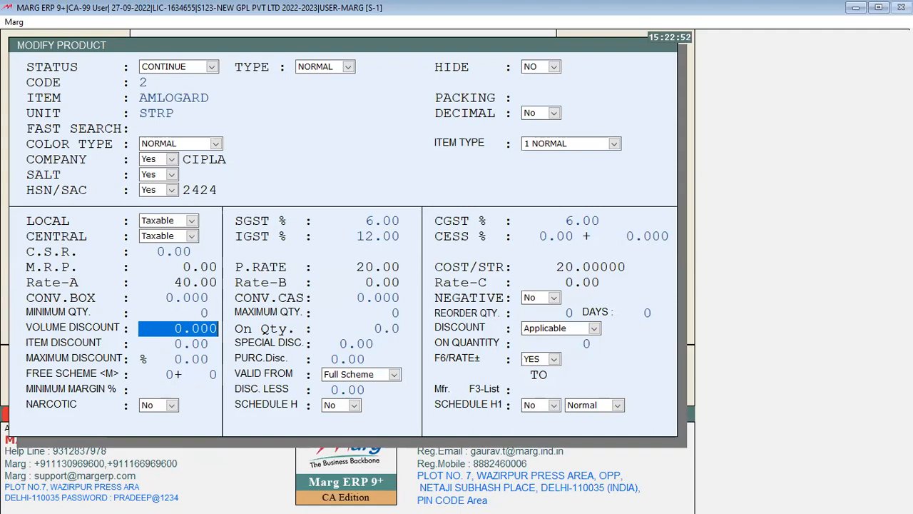
pyautogui.write('2 .')
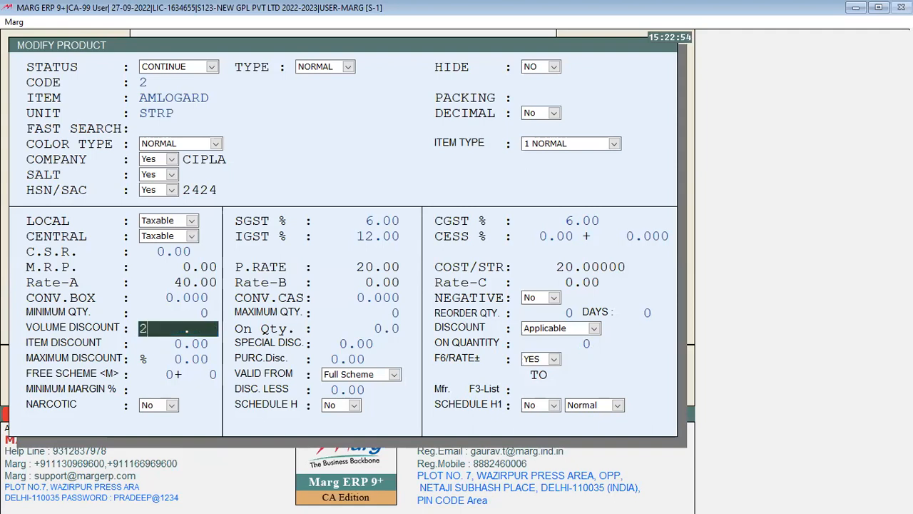
pyautogui.press('Return')
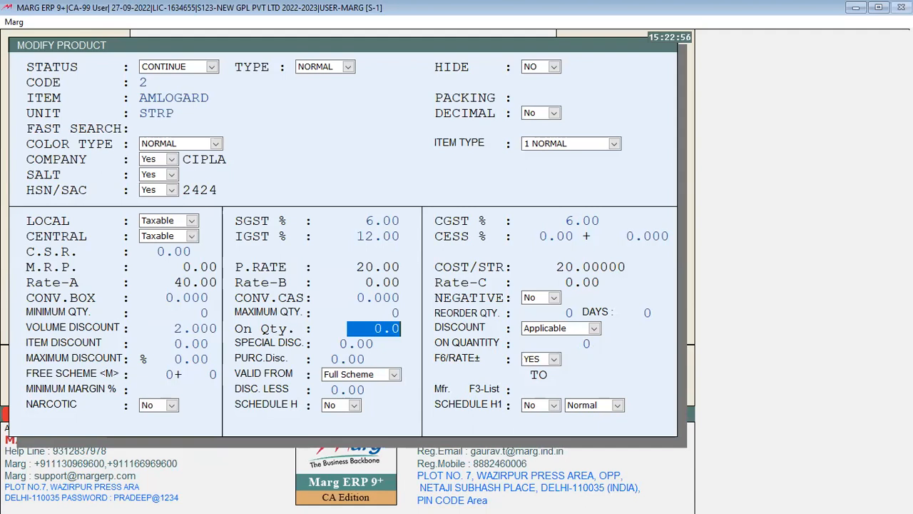
pyautogui.write('1 .')
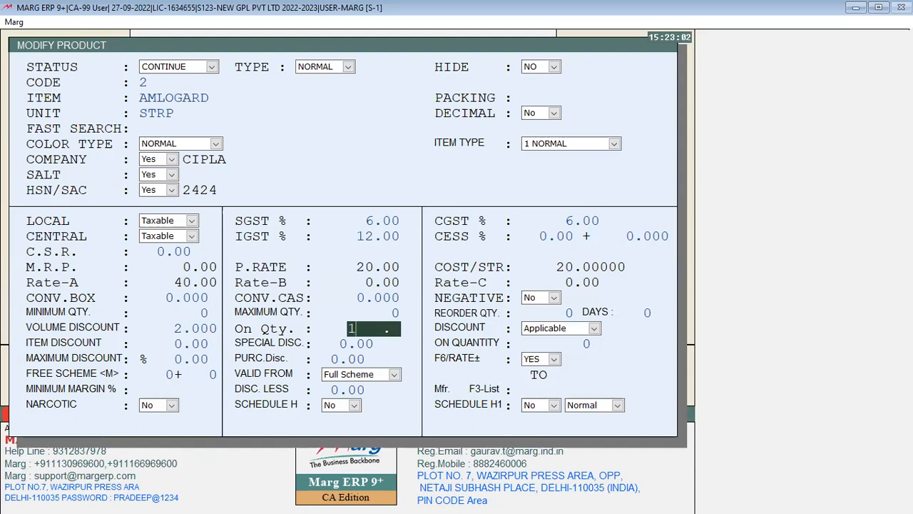
pyautogui.press('Return')
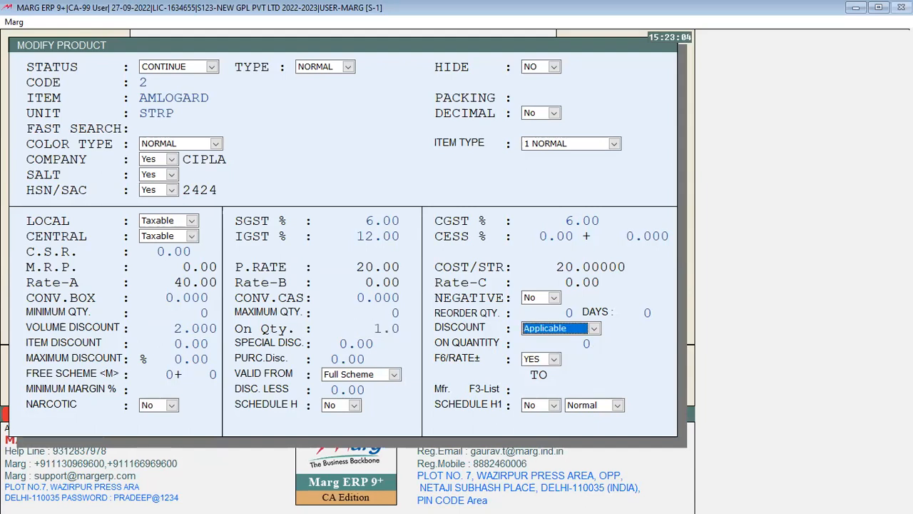
# Save the product changes and start a new sale bill for the party
pyautogui.hotkey('ctrl', 'w')
pyautogui.press('Return')
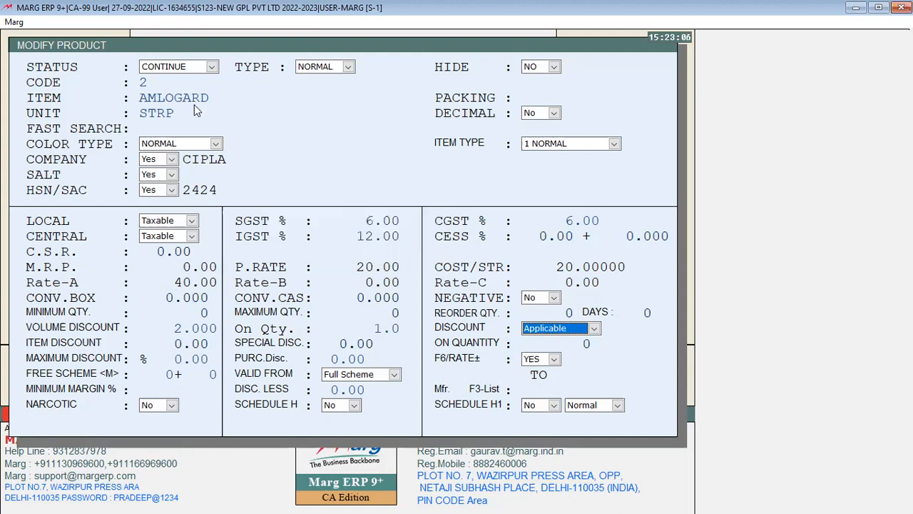
pyautogui.press('Escape')
pyautogui.press('Escape')
pyautogui.press('Return')
pyautogui.press('Return')
pyautogui.press('Return')
pyautogui.press('Return')
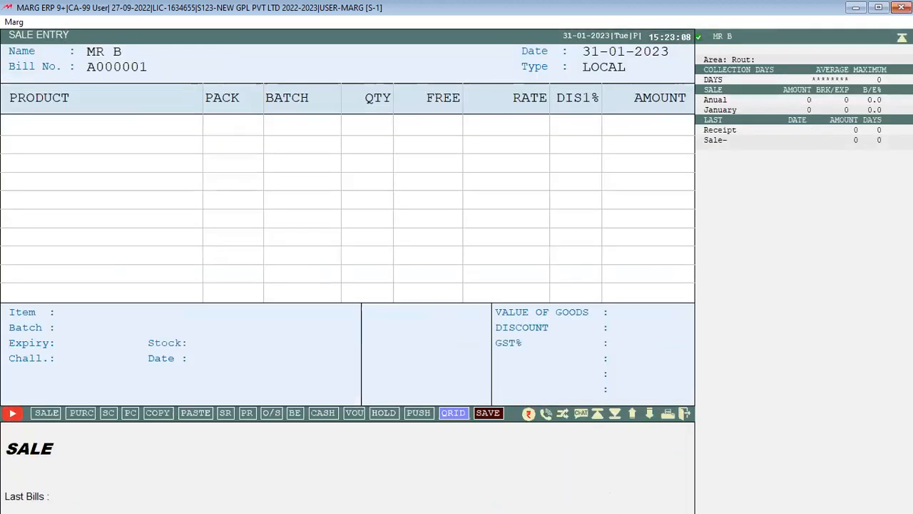
# Add AMLOGARD batch AL01 with quantity 10, accepting the 2.000 volume discount
pyautogui.press('Return')
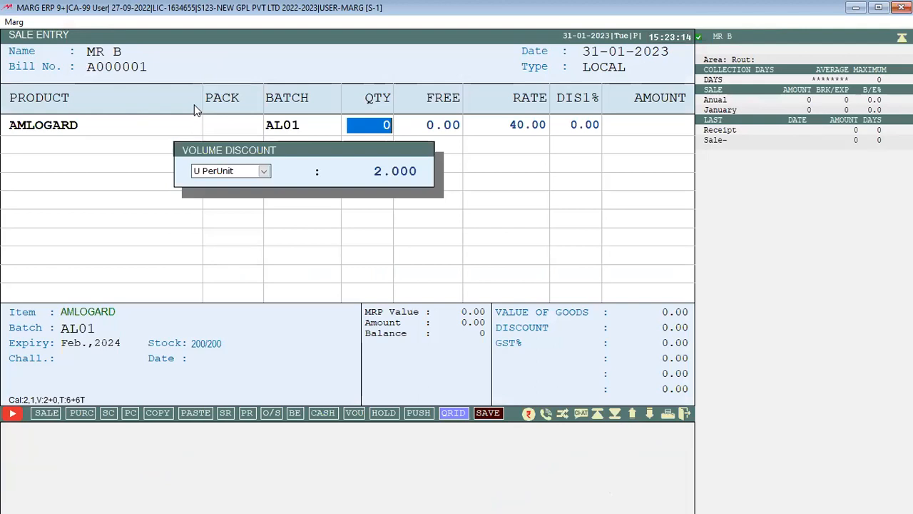
pyautogui.write('10')
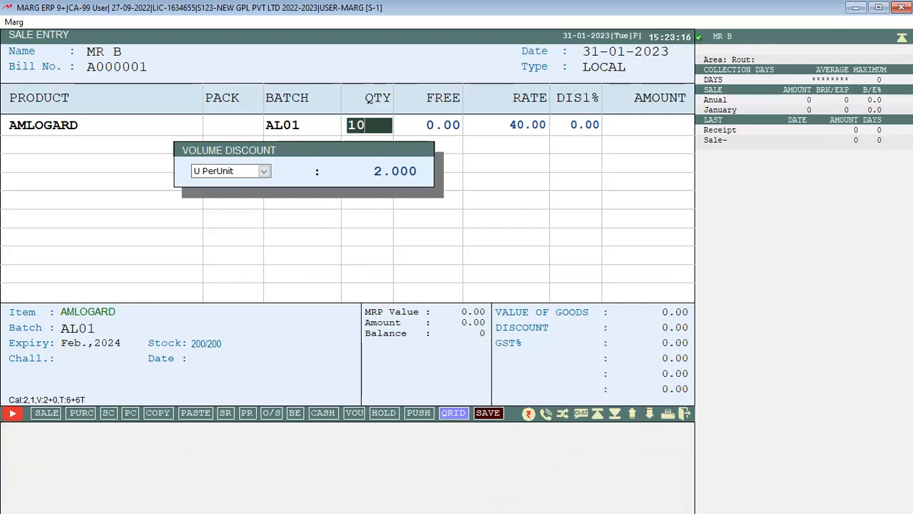
pyautogui.press('Return')
pyautogui.press('Return')
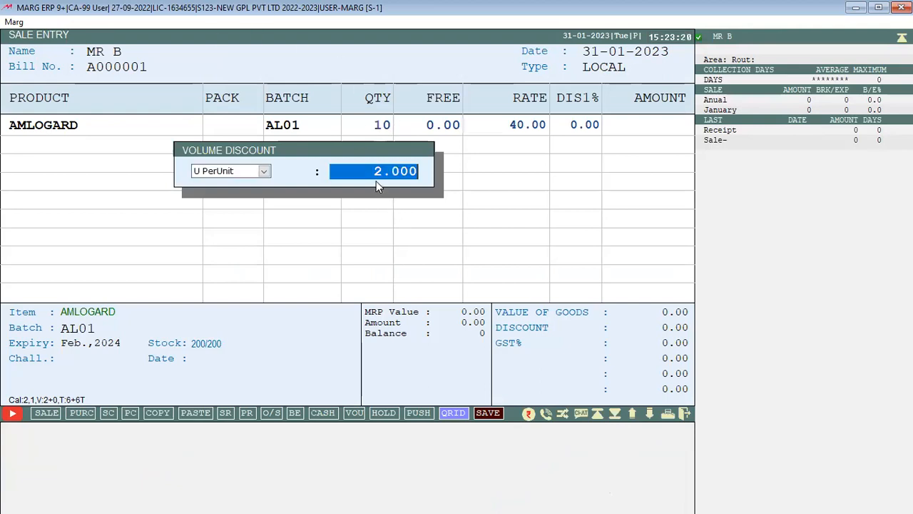
pyautogui.press('Return')
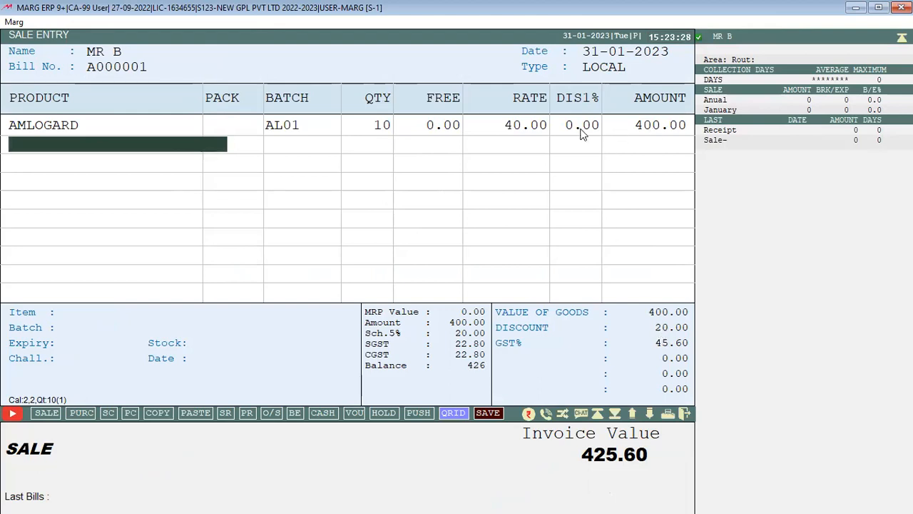
# Change the AMLOGARD line's quantity to 25, giving discount 50.00 and invoice value 1064.00
pyautogui.press('Up')
pyautogui.press('Up')
pyautogui.press('Return')
pyautogui.press('Return')
pyautogui.press('Return')
pyautogui.press('Left')
pyautogui.write('25')
pyautogui.press('Return')
pyautogui.press('Return')
pyautogui.press('Return')
pyautogui.press('Return')
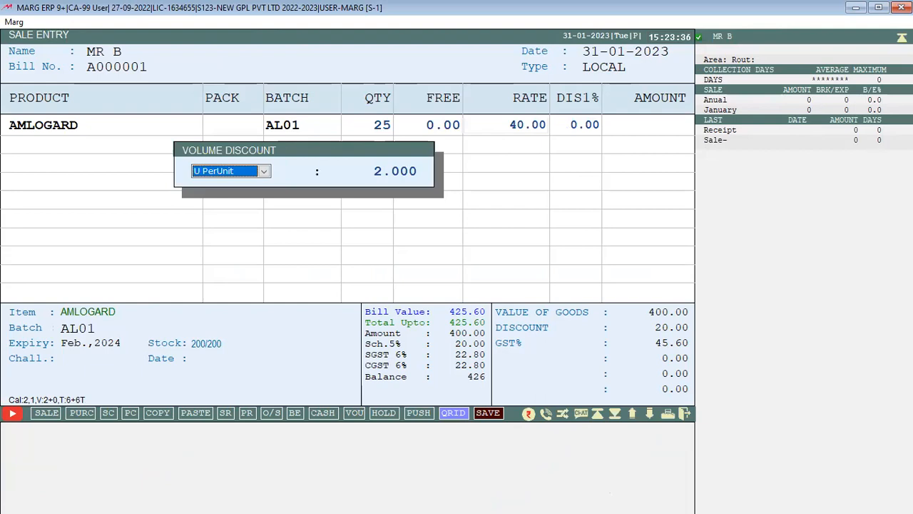
pyautogui.press('Return')
pyautogui.press('Return')
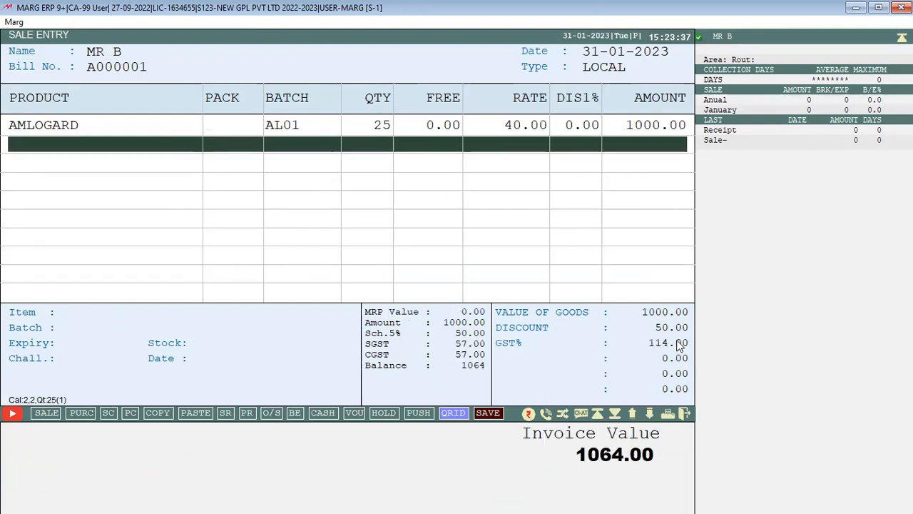
# Open AMLOGARD's Modify Product form with F3 and enter 0 in the discount fields
pyautogui.press('Return')
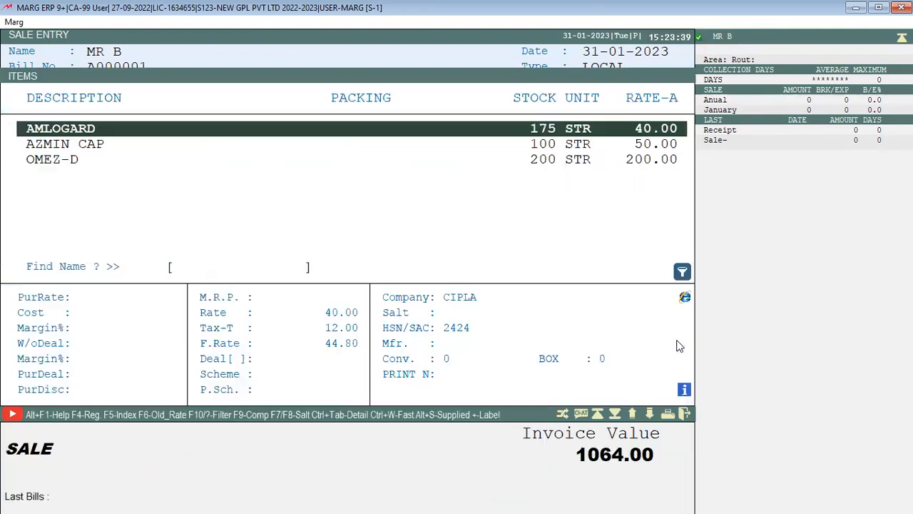
pyautogui.press('F3')
pyautogui.press('Return')
pyautogui.press('Return')
pyautogui.press('Return')
pyautogui.press('Return')
pyautogui.press('Return')
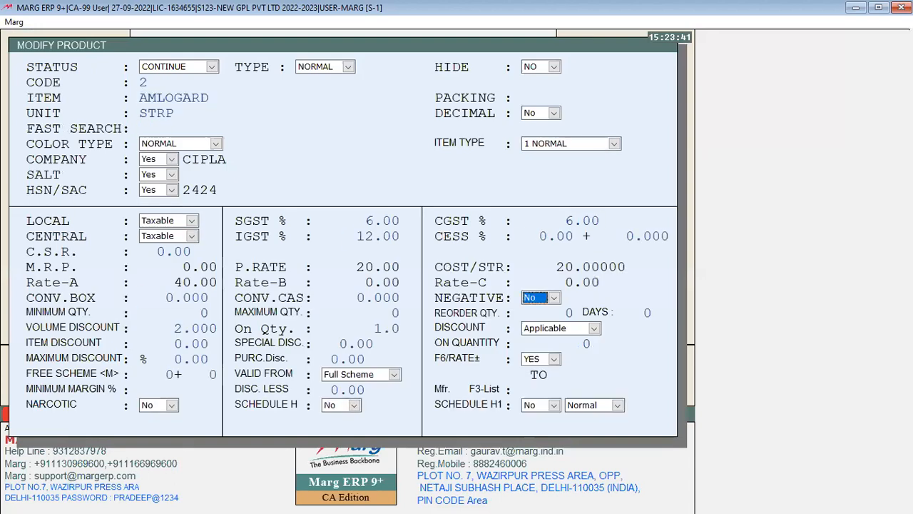
pyautogui.press('Return')
pyautogui.press('Return')
pyautogui.press('Return')
pyautogui.write('0')
pyautogui.press('Return')
pyautogui.write('0')
pyautogui.press('Return')
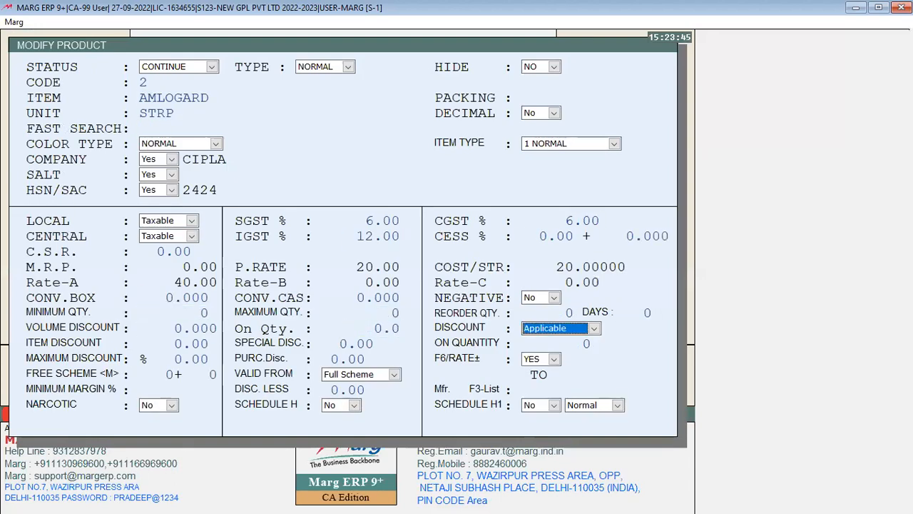
pyautogui.press('Up')
pyautogui.press('Up')
pyautogui.press('Up')
pyautogui.press('Return')
pyautogui.press('Return')
pyautogui.press('Return')
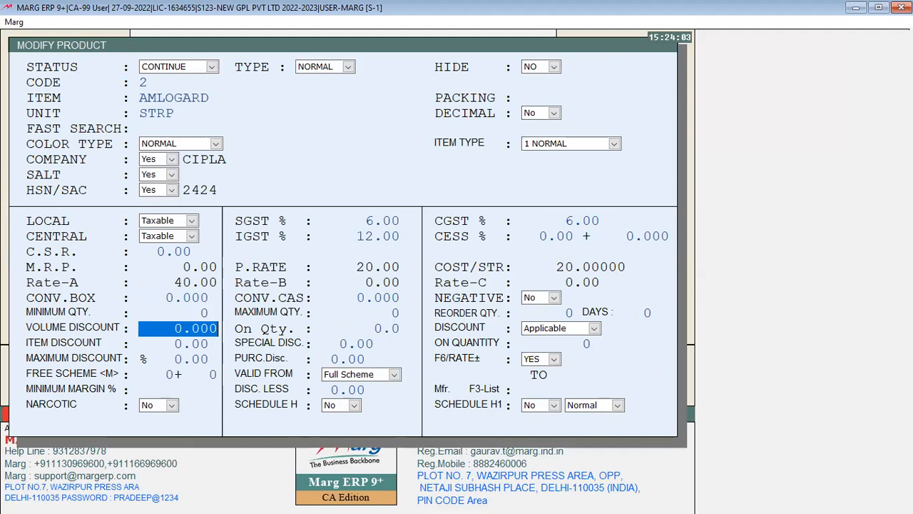
# Enter a volume discount of 3.000 on quantity 1
pyautogui.write('3')
pyautogui.press('Return')
pyautogui.write('1 .')
pyautogui.press('Return')
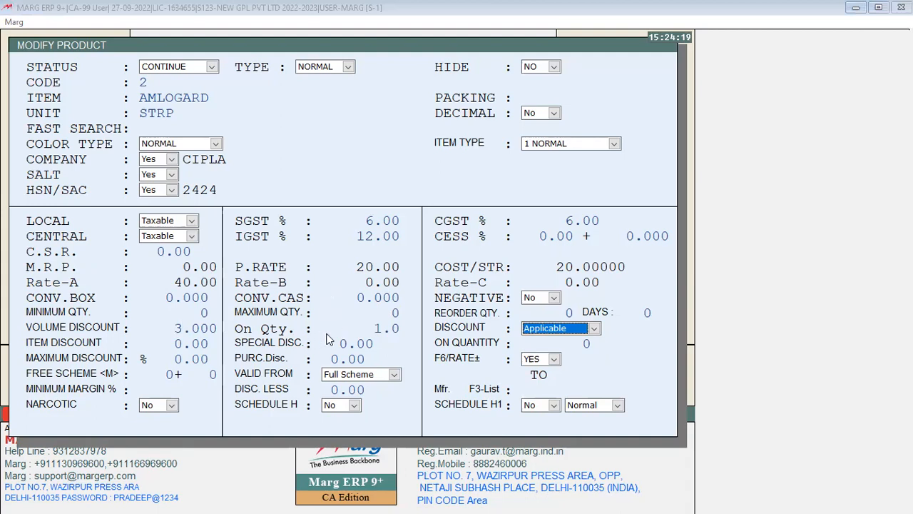
# Clear On Qty and the volume discount back to 0, confirming 0.000
pyautogui.click(373, 330)
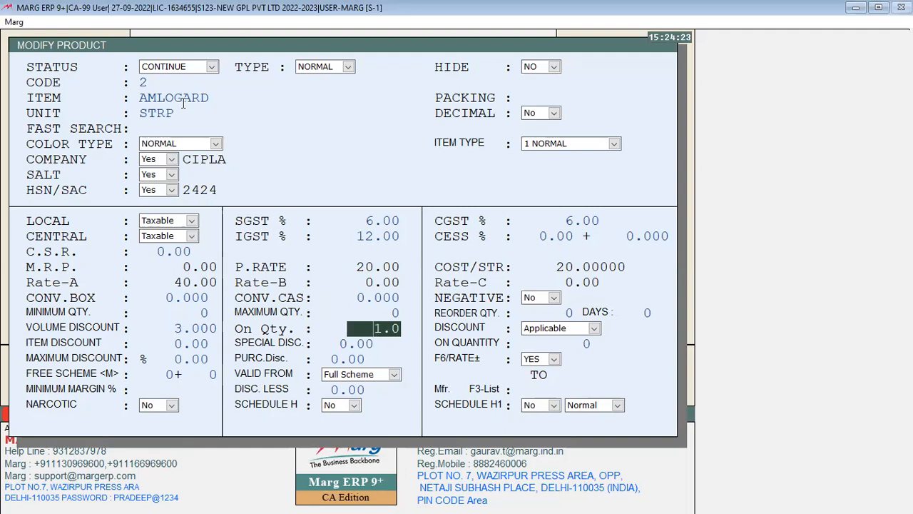
pyautogui.press('BackSpace')
pyautogui.write('5')
pyautogui.press('BackSpace')
pyautogui.click(181, 328)
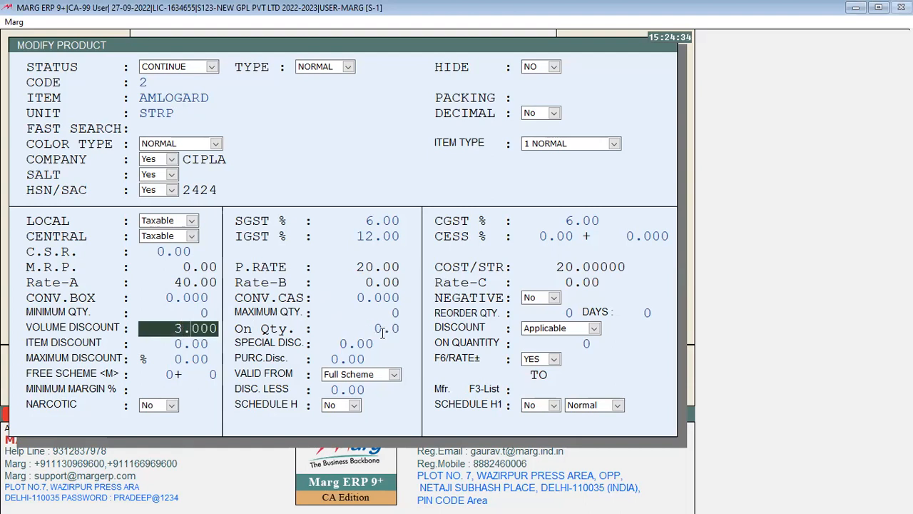
pyautogui.press('BackSpace')
pyautogui.press('Return')
pyautogui.press('Return')
pyautogui.press('Return')
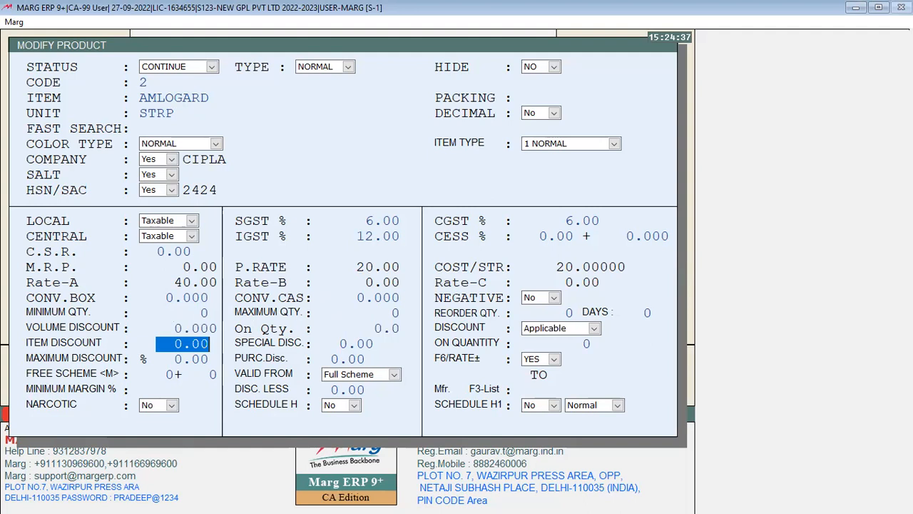
pyautogui.press('Up')
pyautogui.press('Up')
pyautogui.press('Return')
pyautogui.press('Return')
pyautogui.press('Return')
pyautogui.press('Return')
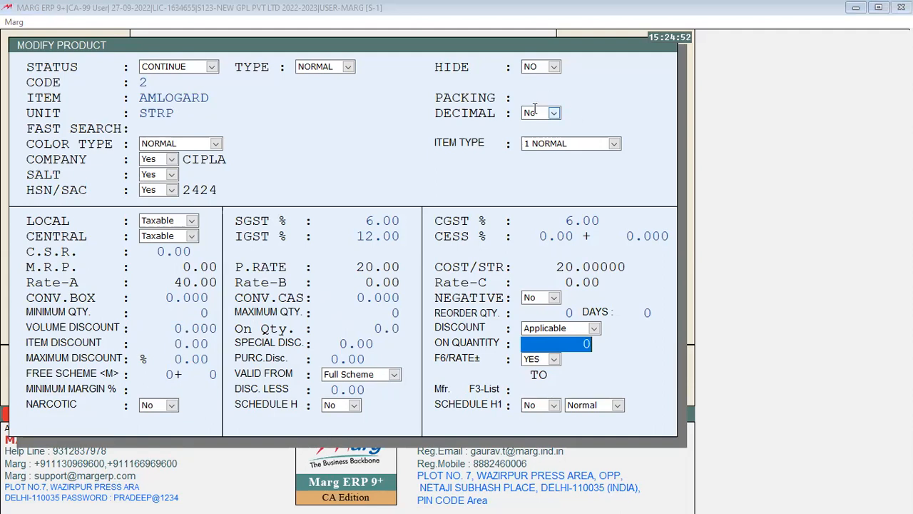
pyautogui.click(439, 6)
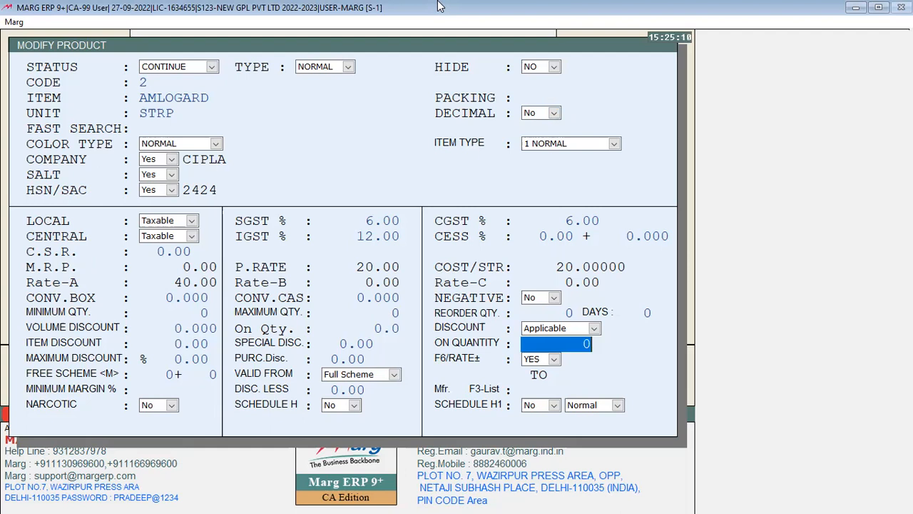
pyautogui.press('Up')
pyautogui.press('Up')
pyautogui.press('Up')
pyautogui.press('Down')
pyautogui.press('Down')
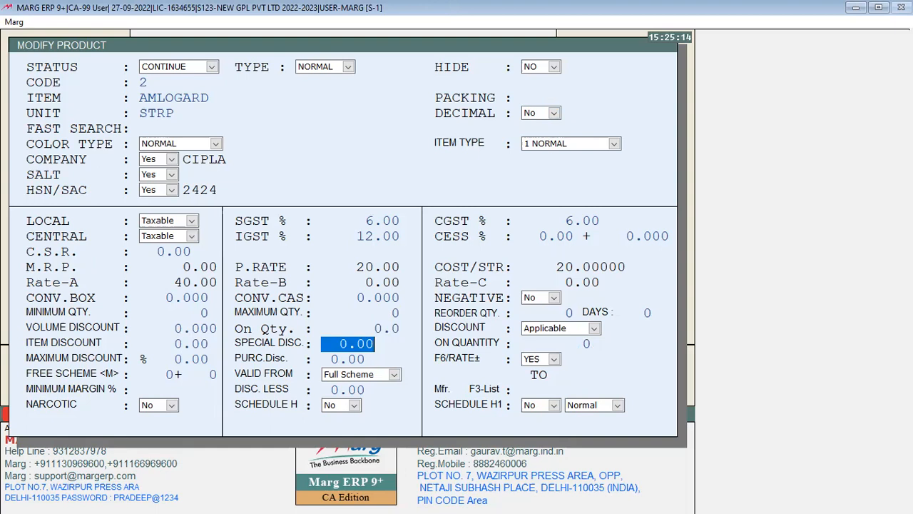
pyautogui.click(170, 344)
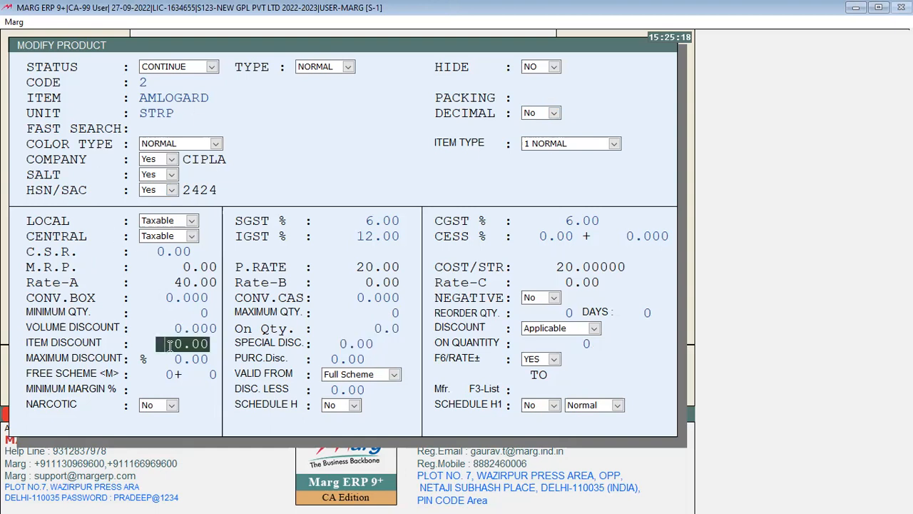
pyautogui.press('Up')
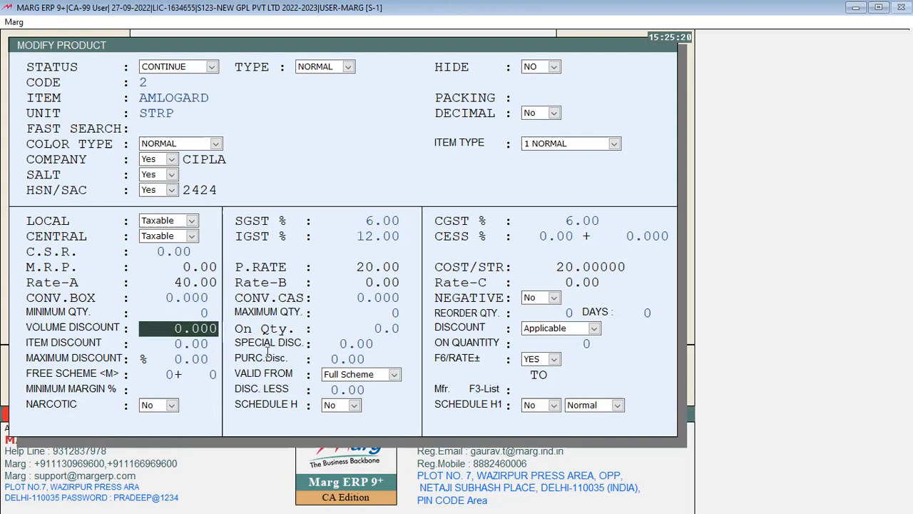
pyautogui.click(187, 344)
pyautogui.click(355, 344)
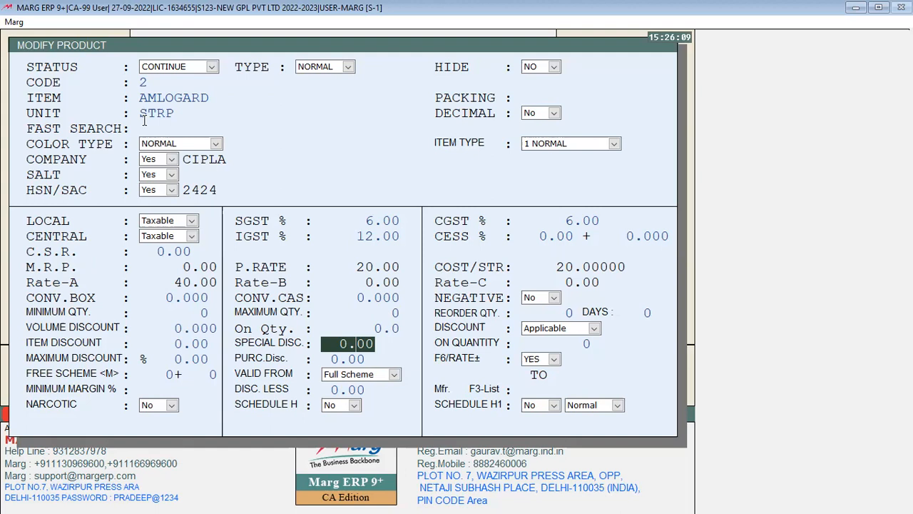
pyautogui.press('Return')
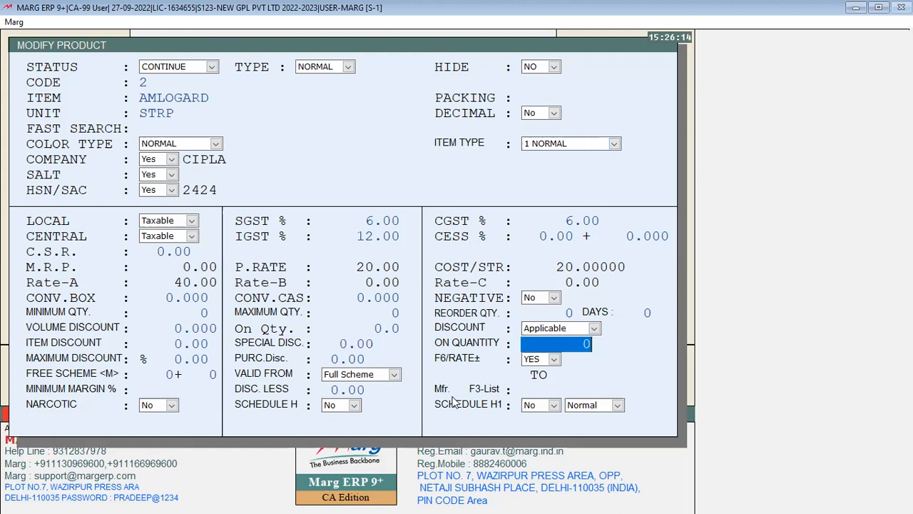
pyautogui.press('Return')
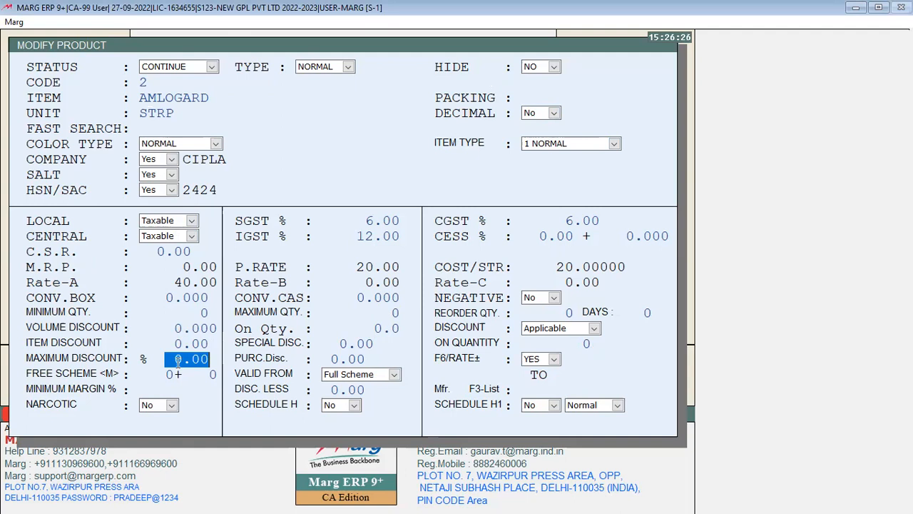
# Set AMLOGARD's maximum discount to 10% and save the product
pyautogui.write('10.')
pyautogui.press('Return')
pyautogui.press('Up')
pyautogui.press('Escape')
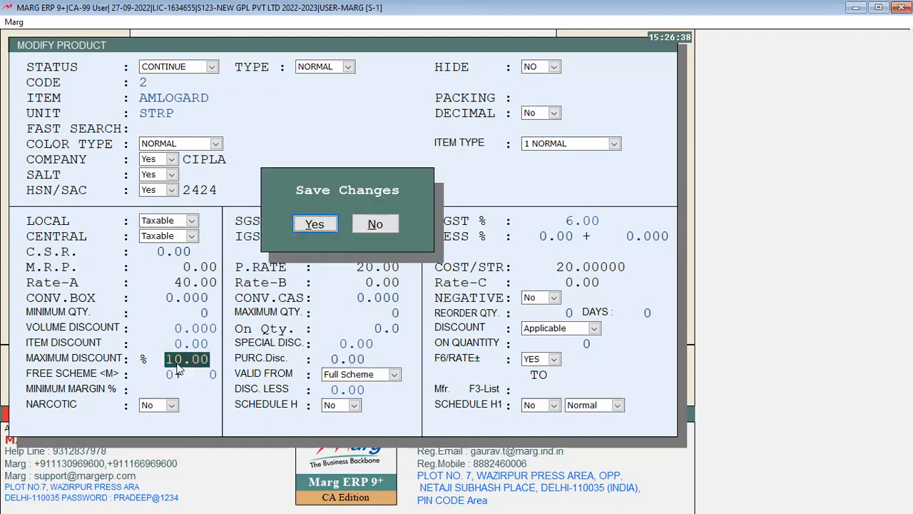
pyautogui.press('Return')
# Discard the old bill and start a new sale bill with AMLOGARD batch AL01, quantity 120
pyautogui.press('Escape')
pyautogui.press('Escape')
pyautogui.press('y')
pyautogui.press('Return')
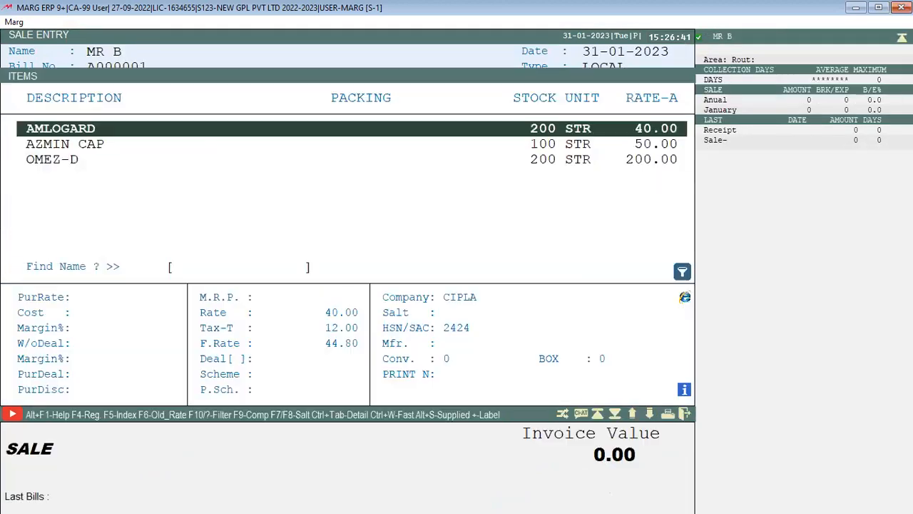
pyautogui.press('Return')
pyautogui.write('120')
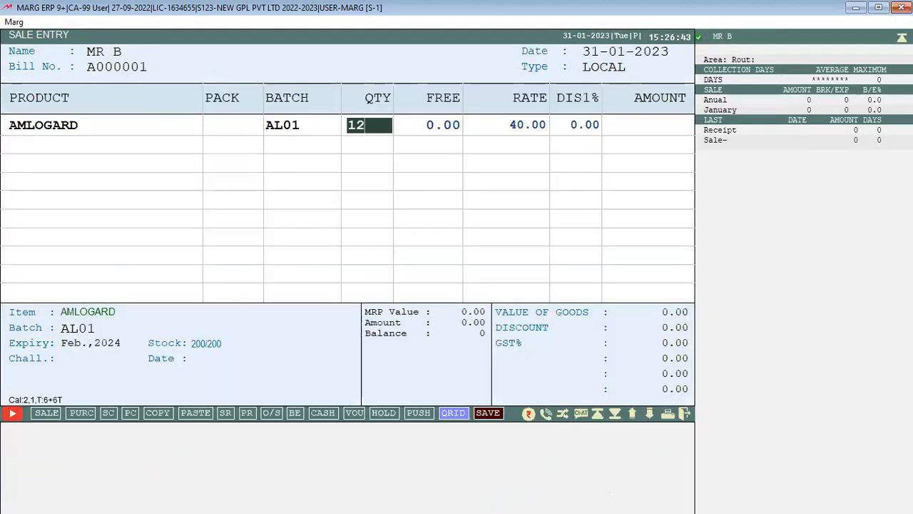
pyautogui.press('Return')
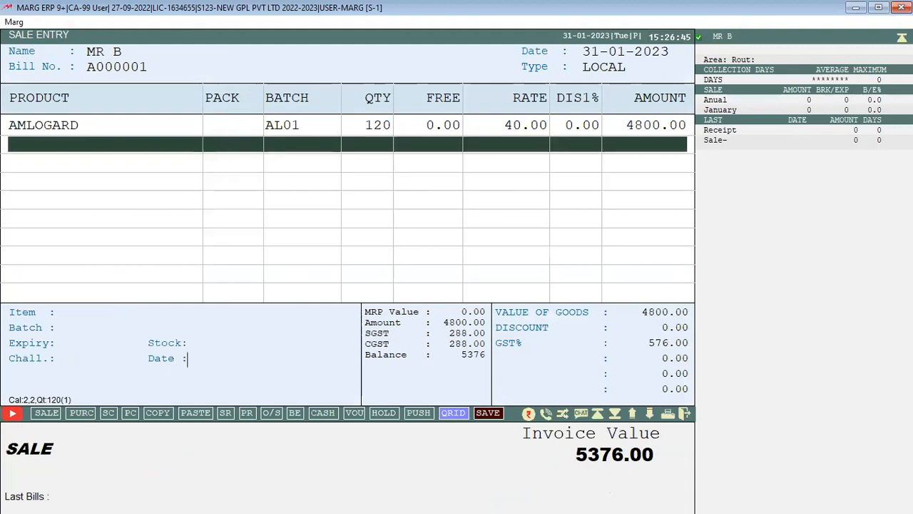
# Apply an unstored 12% discount to the AMLOGARD line, which is capped at 10%
pyautogui.press('Up')
pyautogui.press('Down')
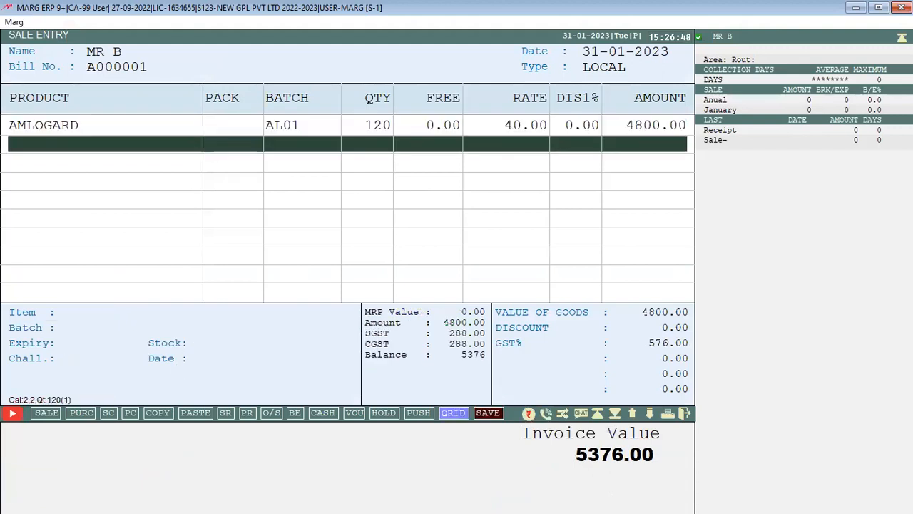
pyautogui.press('Up')
pyautogui.press('Return')
pyautogui.press('Return')
pyautogui.press('Return')
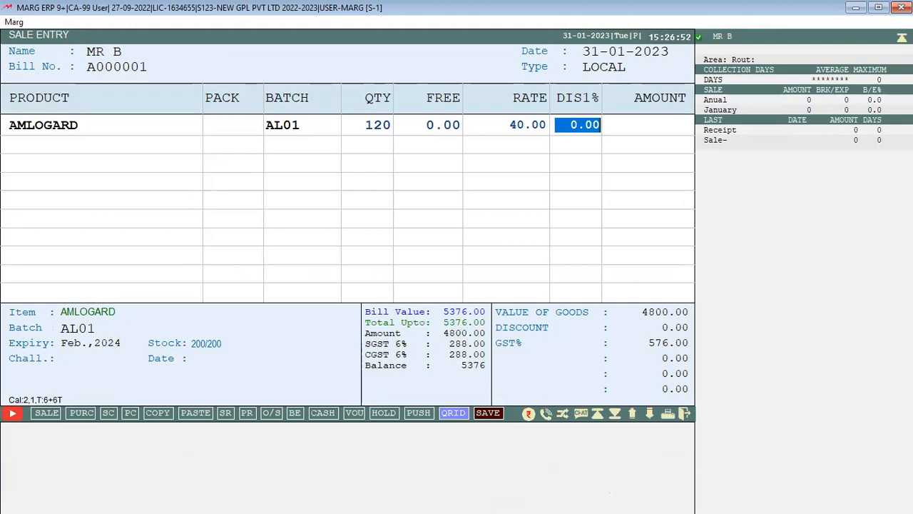
pyautogui.write('12 .')
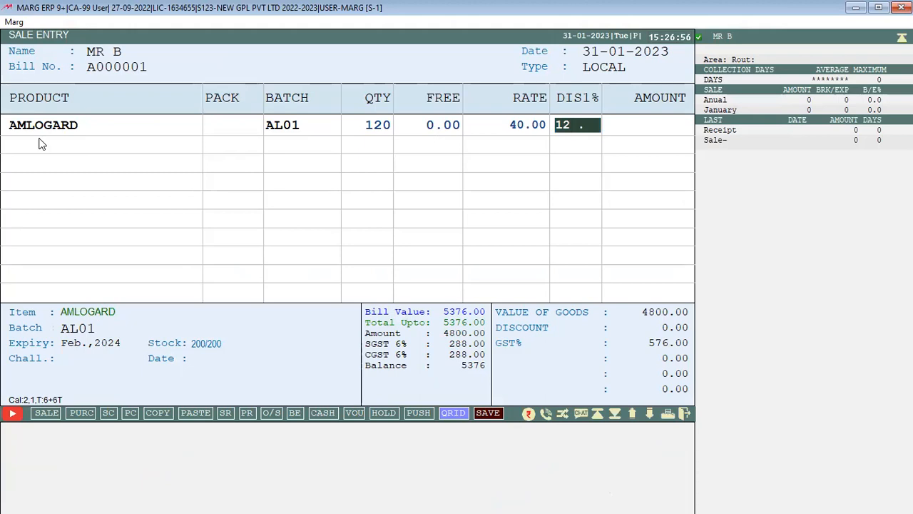
pyautogui.press('Return')
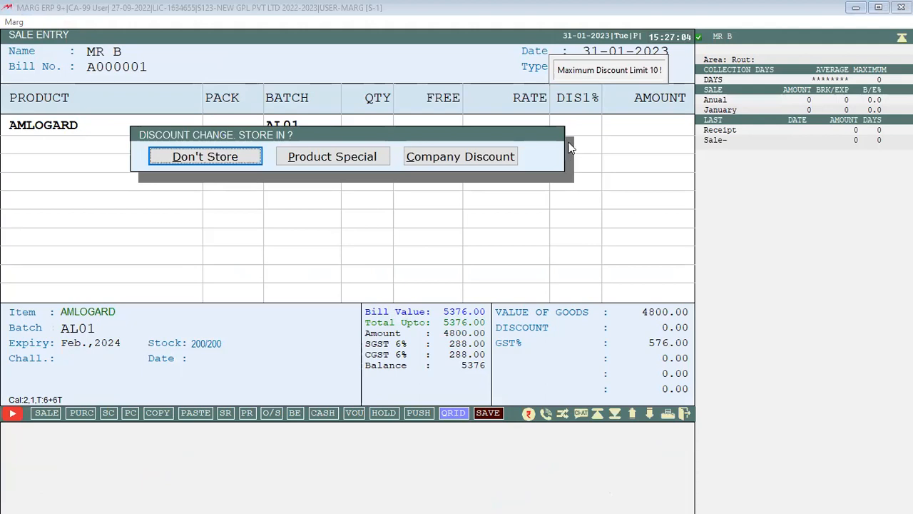
pyautogui.press('Return')
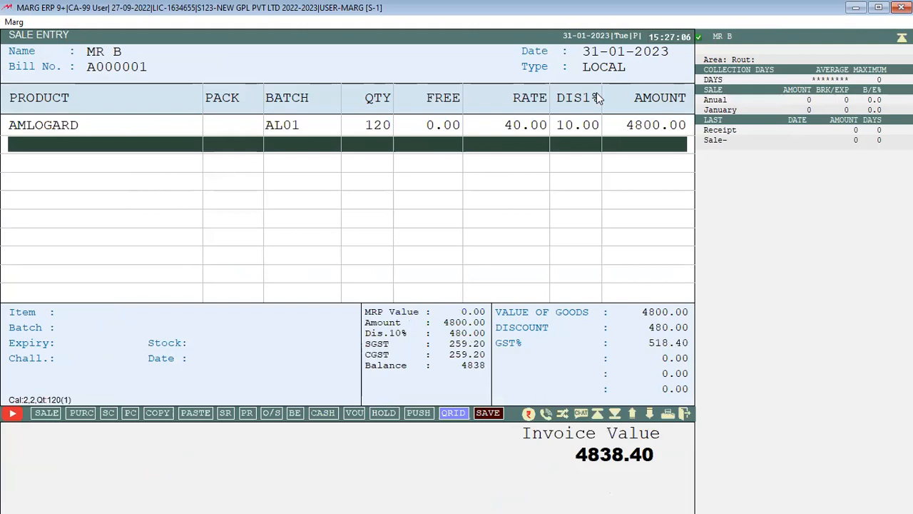
# Re-edit the AMLOGARD line with a 15% discount, also capped at 10%
pyautogui.press('Up')
pyautogui.press('Return')
pyautogui.press('Return')
pyautogui.press('Return')
pyautogui.press('Return')
pyautogui.write('15 .')
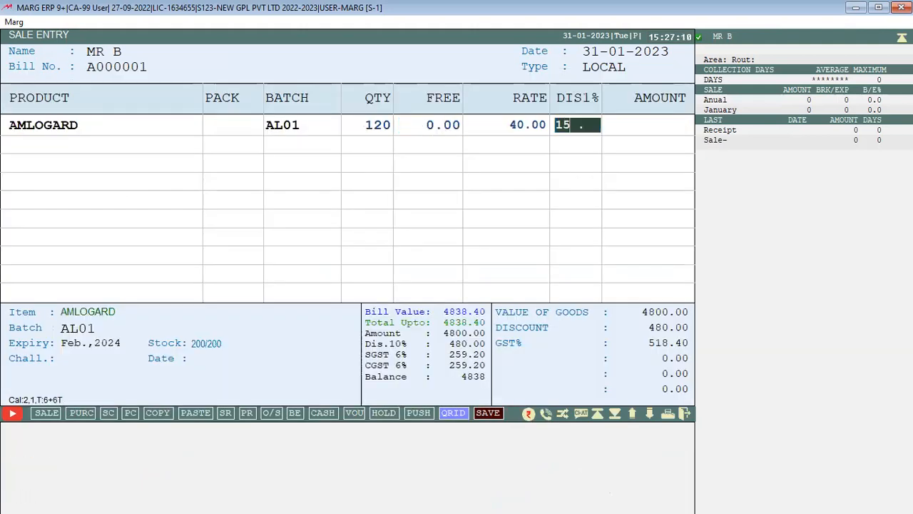
pyautogui.press('Return')
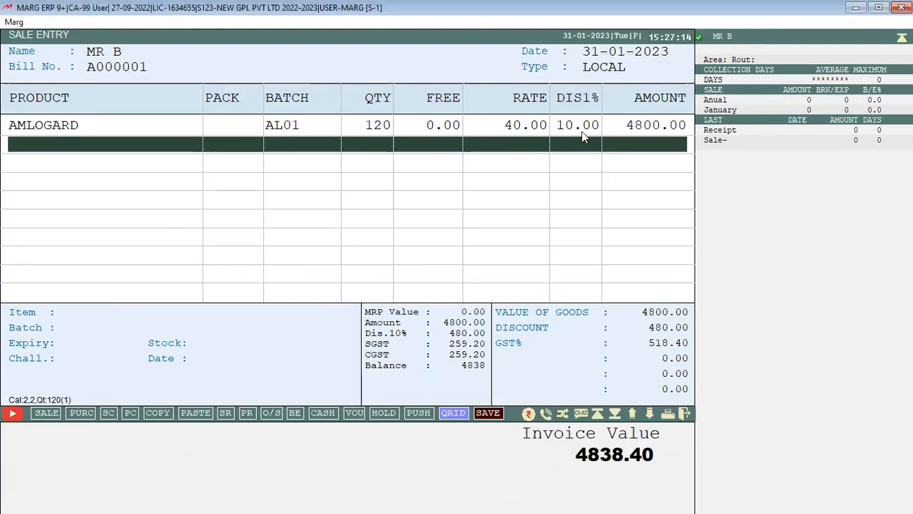
pyautogui.press('Up')
pyautogui.press('Return')
# Re-edit the AMLOGARD line and apply a 7% discount
pyautogui.press('Return')
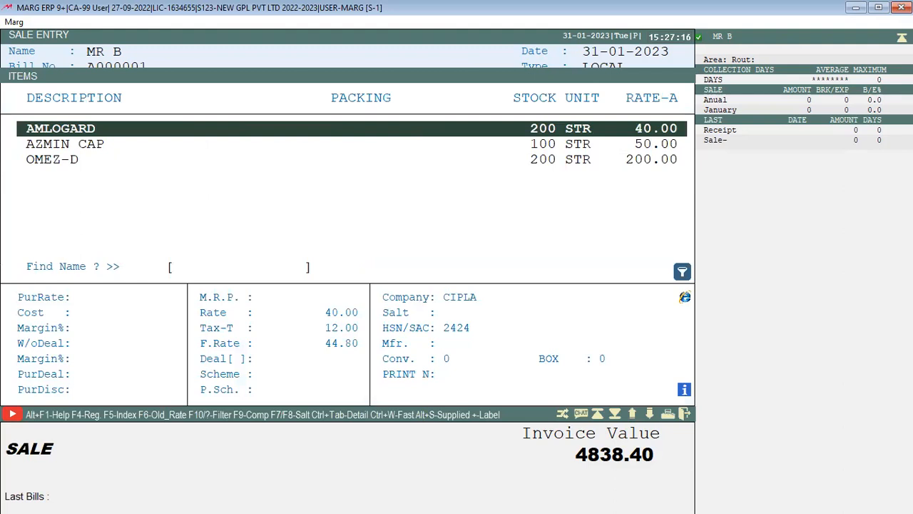
pyautogui.press('Return')
pyautogui.press('Escape')
pyautogui.press('Return')
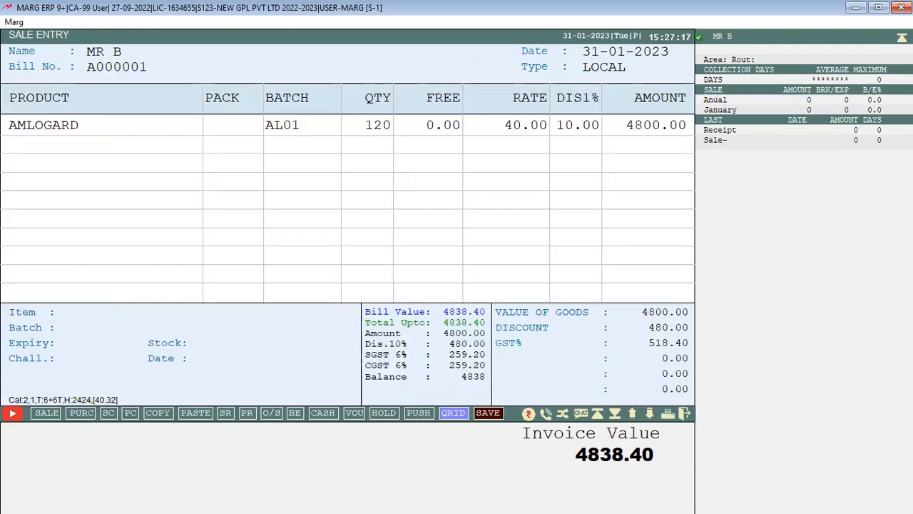
pyautogui.press('Return')
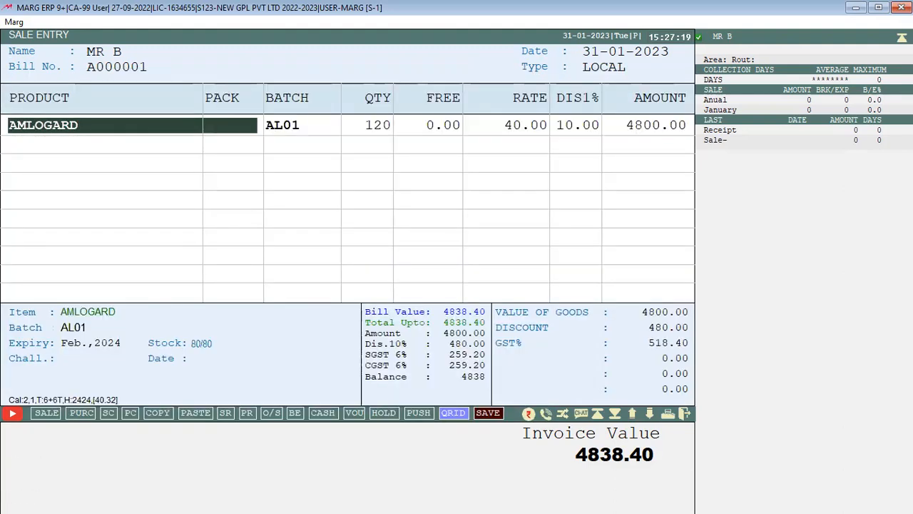
pyautogui.press('Return')
pyautogui.press('Return')
pyautogui.press('Return')
pyautogui.press('Return')
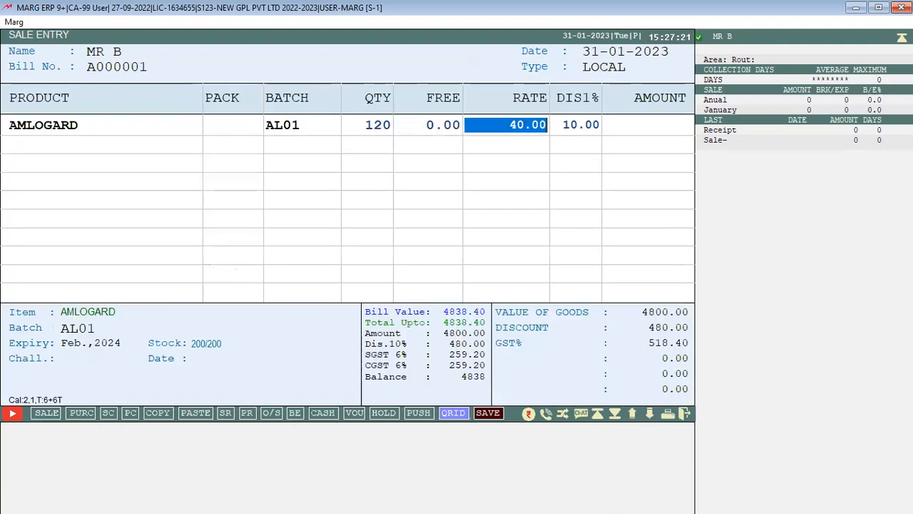
pyautogui.press('Return')
pyautogui.write('7')
pyautogui.press('Return')
pyautogui.press('Return')
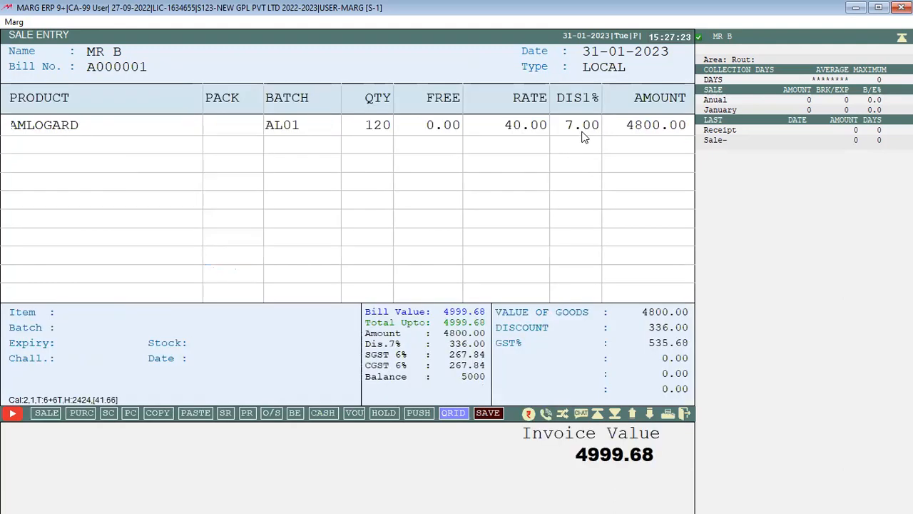
pyautogui.press('Up')
# Try 8% and 9% line discounts, leaving the changes unstored
pyautogui.press('Return')
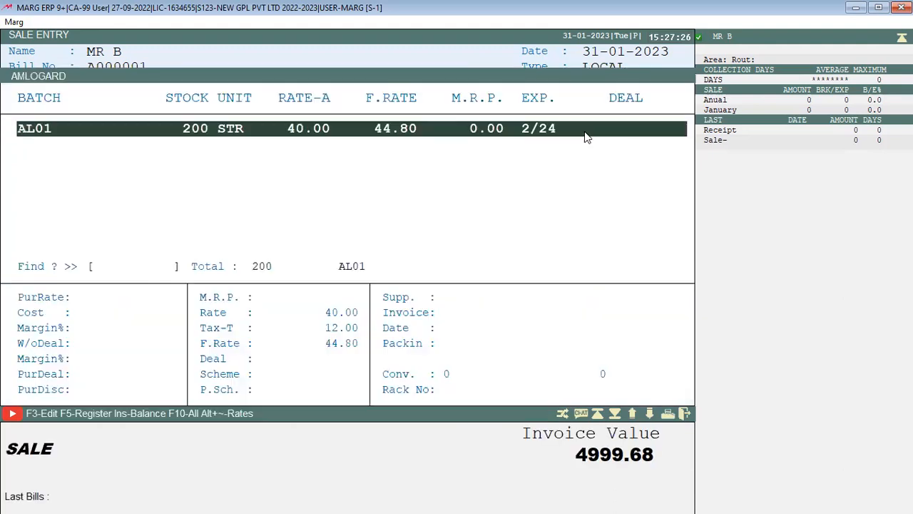
pyautogui.press('Return')
pyautogui.press('Return')
pyautogui.press('Return')
pyautogui.press('Return')
pyautogui.write('8')
pyautogui.press('Return')
pyautogui.press('Return')
pyautogui.press('Up')
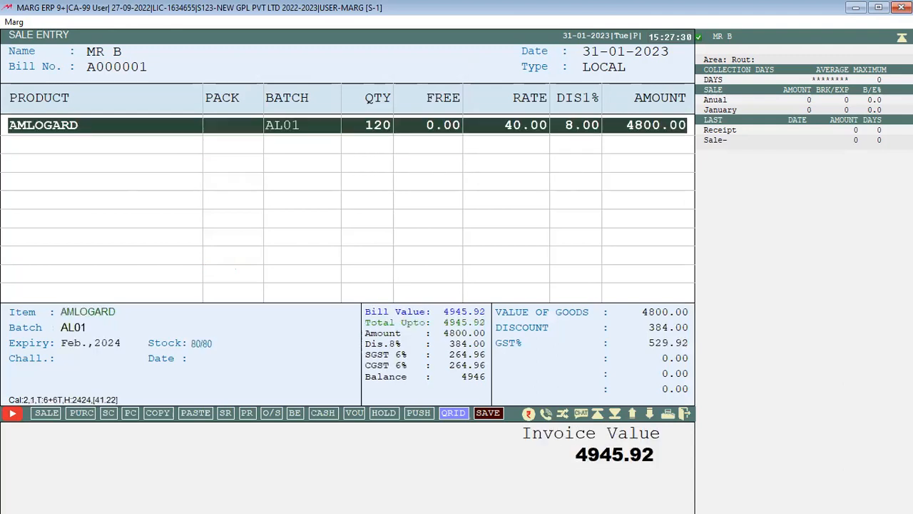
# Try 10% and 11% line discounts, with 11% held at the 10% cap
pyautogui.press('Return')
pyautogui.press('Return')
pyautogui.press('Return')
pyautogui.press('Return')
pyautogui.write('9')
pyautogui.press('Return')
pyautogui.press('Return')
pyautogui.press('Up')
pyautogui.press('Return')
pyautogui.press('Return')
pyautogui.press('Return')
pyautogui.press('Return')
pyautogui.press('Return')
pyautogui.write('10')
pyautogui.press('Return')
pyautogui.press('Return')
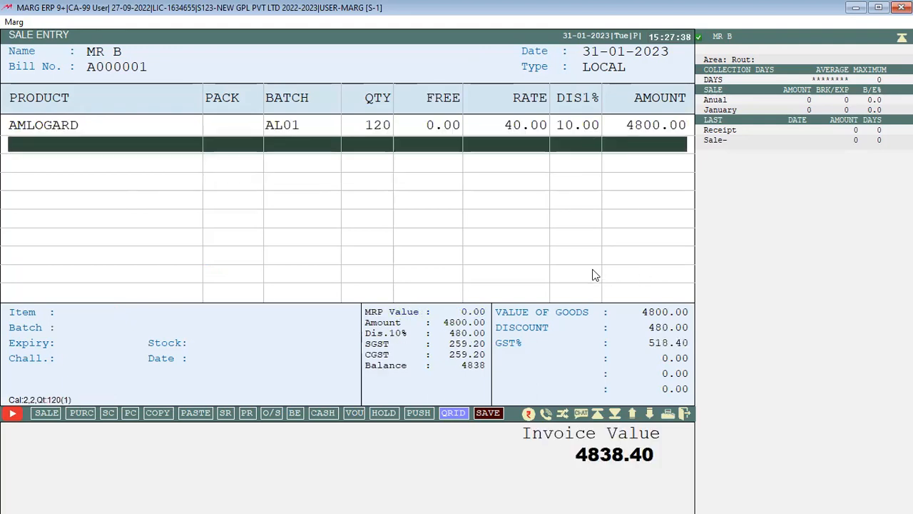
pyautogui.press('Up')
pyautogui.press('Return')
pyautogui.press('Return')
pyautogui.press('Return')
pyautogui.write('11')
pyautogui.press('Return')
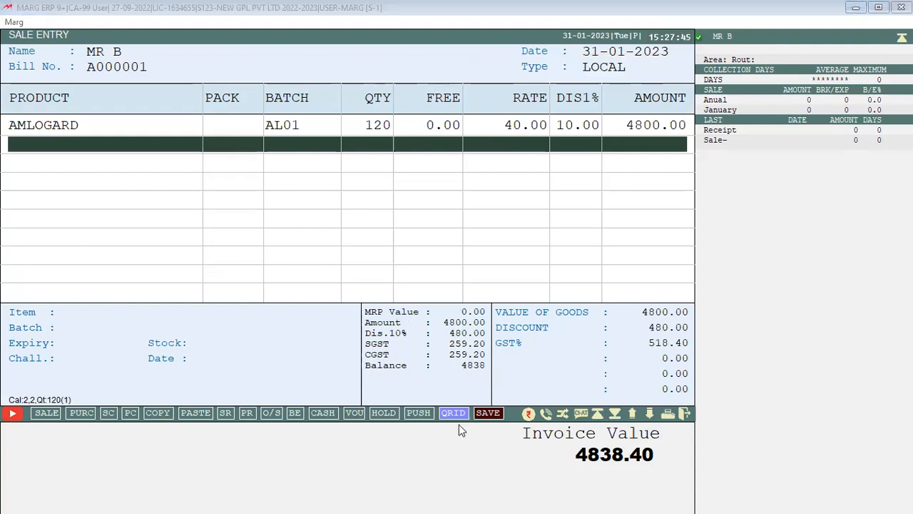
# Open AMLOGARD's Modify Product form with F3 and reach the maximum discount field
pyautogui.press('Up')
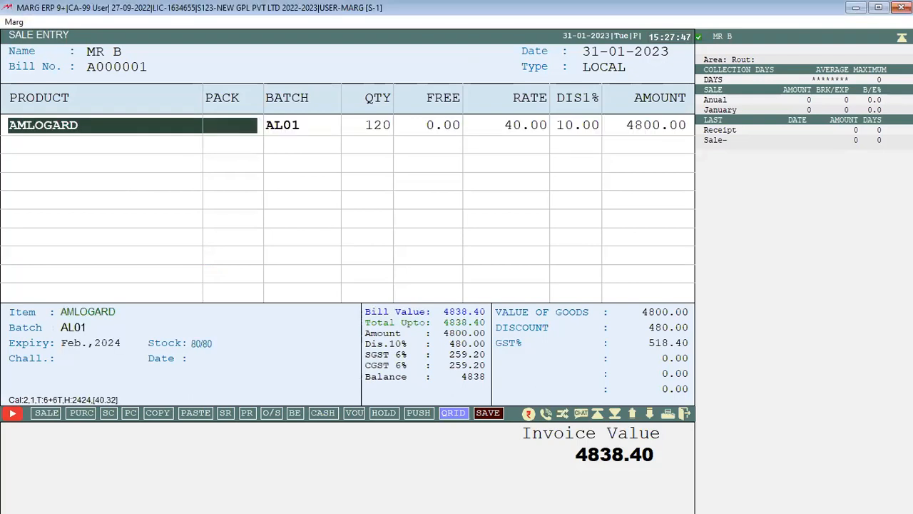
pyautogui.press('Return')
pyautogui.press('F3')
pyautogui.press('Return')
pyautogui.press('Return')
pyautogui.press('Return')
pyautogui.press('Return')
pyautogui.press('Return')
pyautogui.press('Return')
pyautogui.press('Return')
pyautogui.press('Return')
pyautogui.press('Return')
pyautogui.press('Return')
pyautogui.press('Return')
pyautogui.press('Return')
pyautogui.press('Return')
pyautogui.press('Return')
pyautogui.press('Return')
pyautogui.press('Return')
pyautogui.press('Return')
pyautogui.press('Return')
pyautogui.press('Return')
pyautogui.press('Return')
pyautogui.press('Return')
pyautogui.press('Return')
pyautogui.press('Return')
pyautogui.press('Return')
pyautogui.press('Return')
pyautogui.press('Return')
pyautogui.press('Return')
pyautogui.press('Return')
pyautogui.press('Return')
pyautogui.press('Return')
pyautogui.press('Up')
# Enter 0 as the maximum discount and leave the form without saving
pyautogui.write('0')
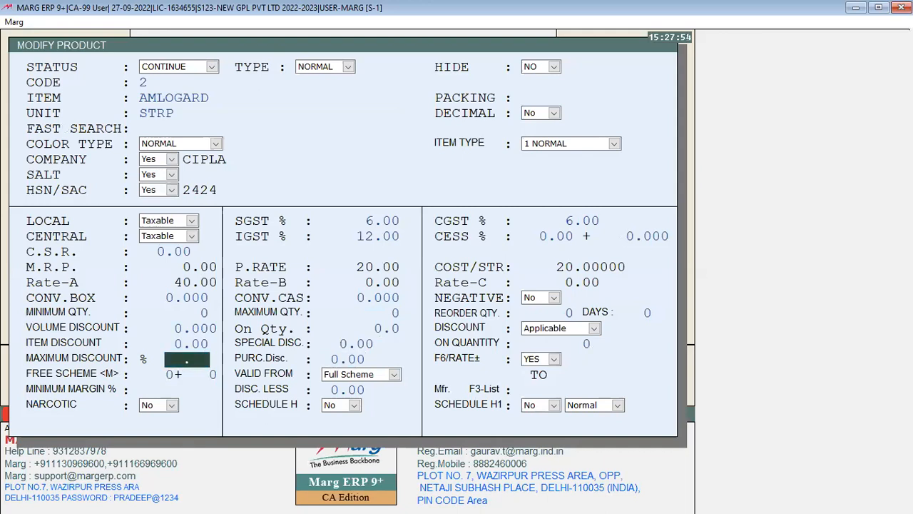
pyautogui.press('Return')
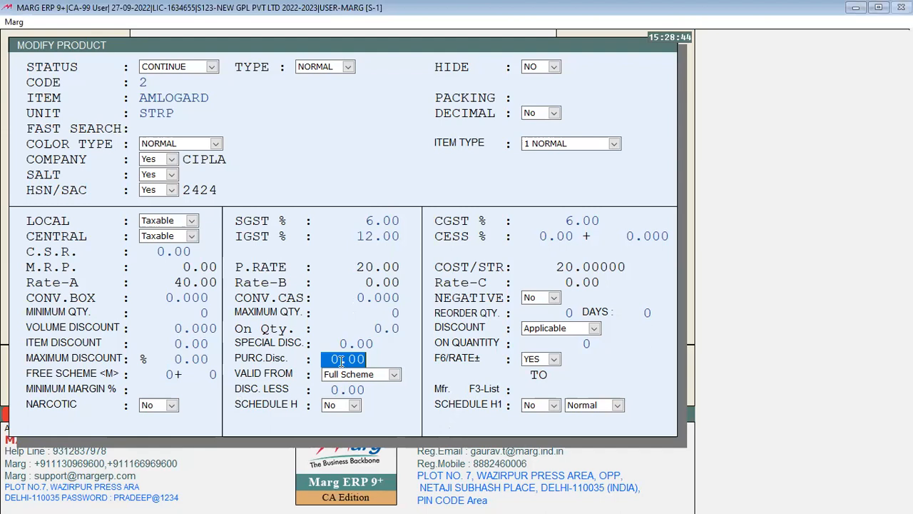
pyautogui.press('Escape')
pyautogui.press('y')
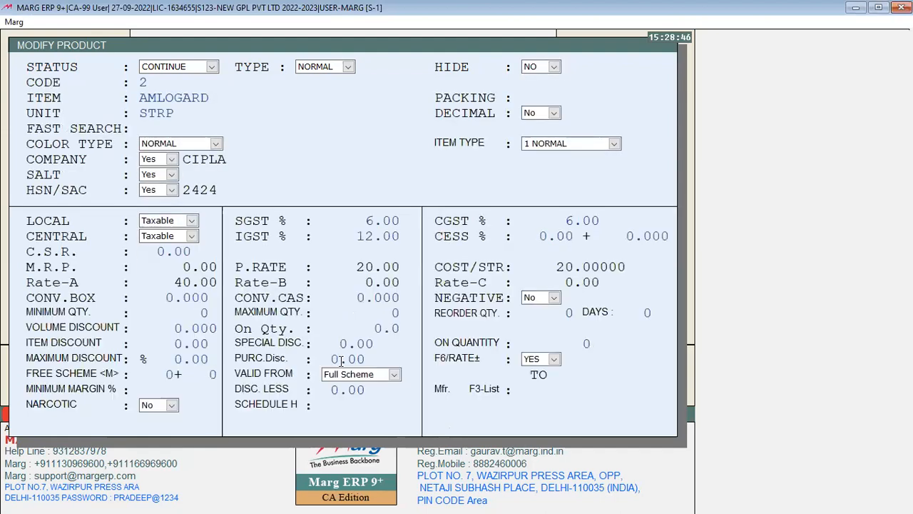
# Exit AMLOGARD's product settings without saving and back out to discard the sale bill
pyautogui.press('Escape')
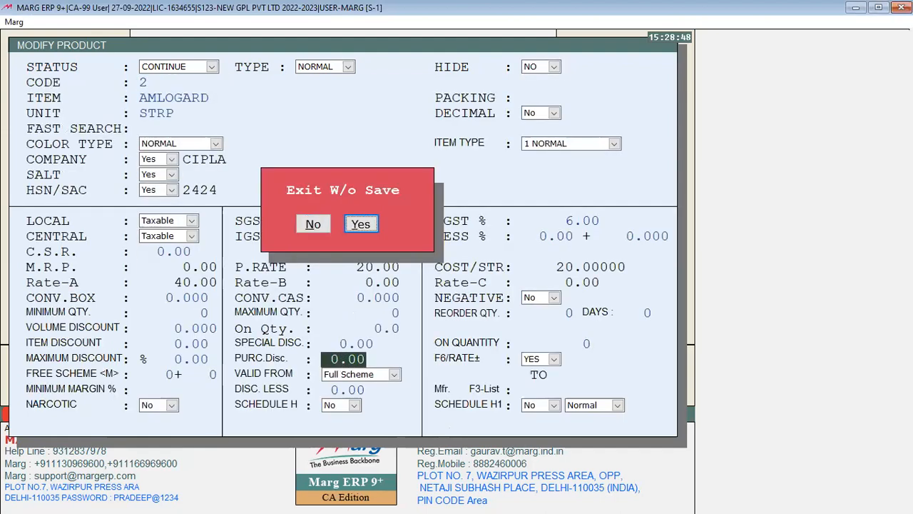
pyautogui.press('y')
pyautogui.press('Escape')
pyautogui.press('Escape')
# Discard the sale bill and start a purchase entry from the supplier, entering the supplier's bill number
pyautogui.press('y')
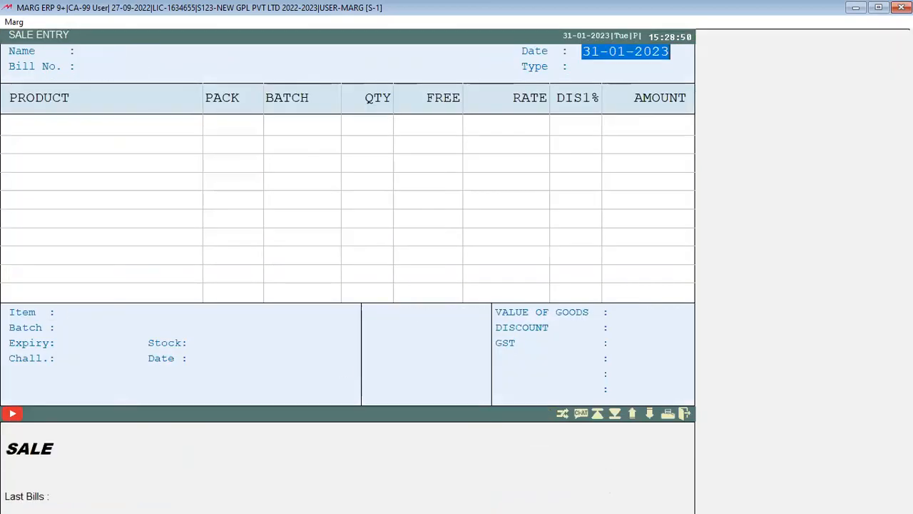
pyautogui.press('Escape')
pyautogui.hotkey('alt', 't')
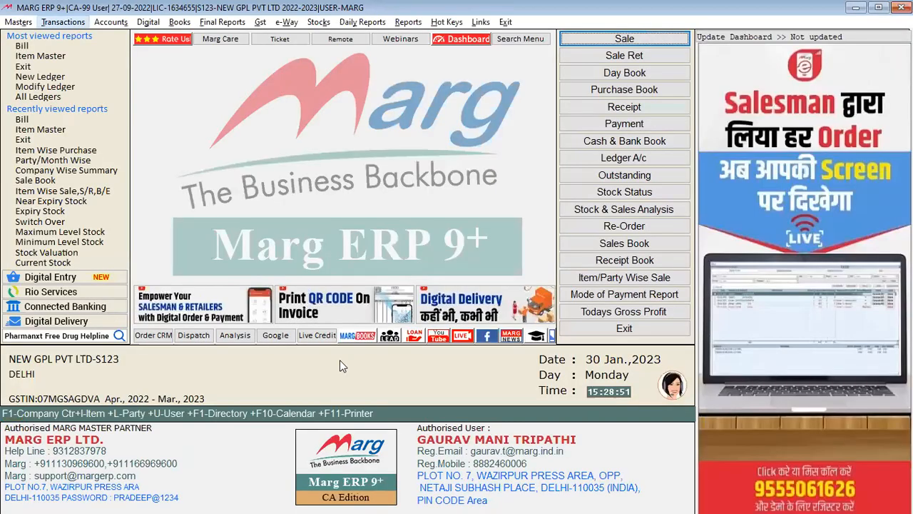
pyautogui.press('p')
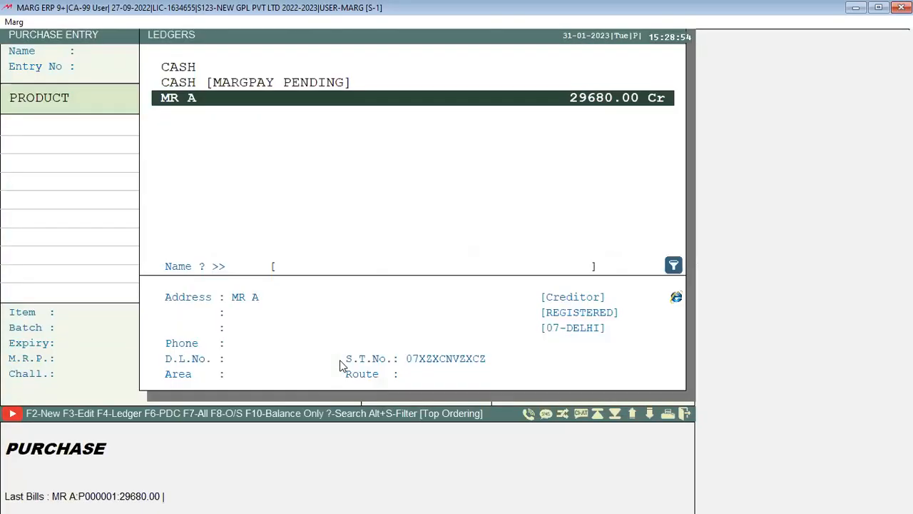
pyautogui.press('Return')
pyautogui.write('S1234')
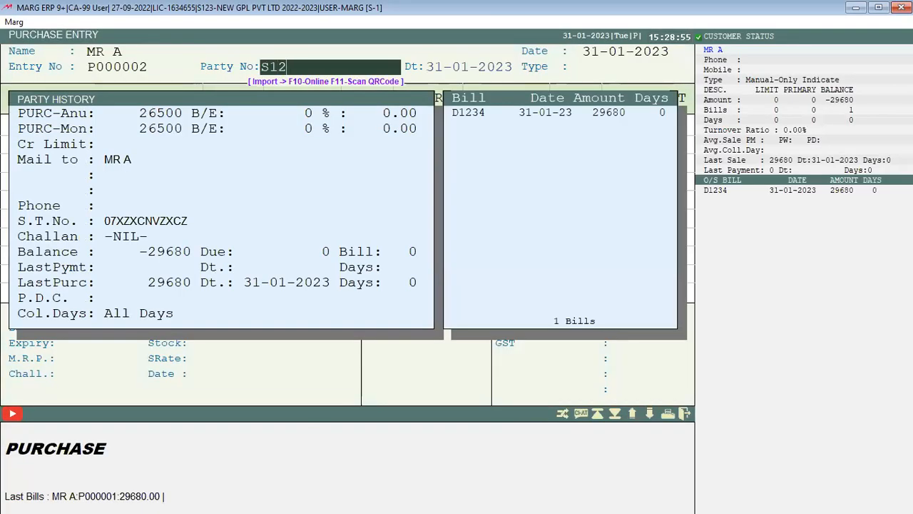
pyautogui.press('Return')
pyautogui.press('Return')
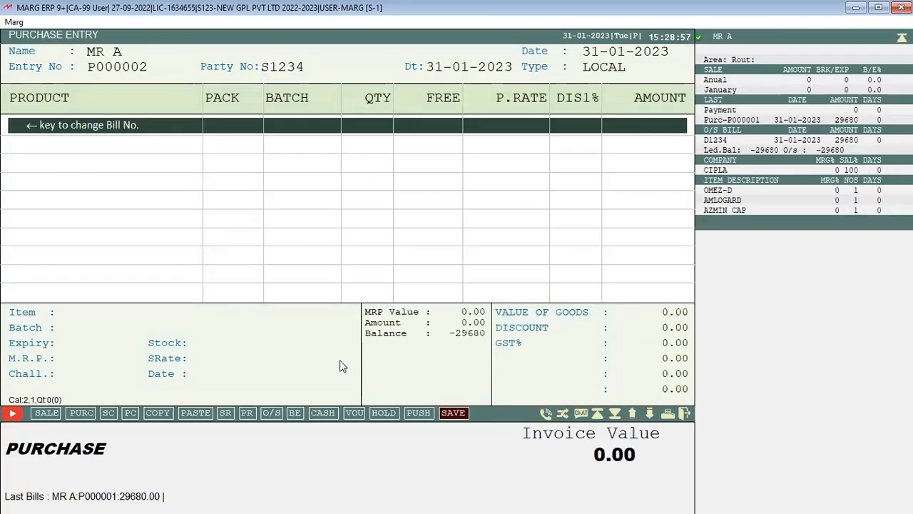
# Add AMLOGARD batch AL01 with quantity 10 at purchase rate 20.00
pyautogui.press('Return')
pyautogui.press('Up')
pyautogui.press('Up')
pyautogui.press('Return')
pyautogui.press('Return')
pyautogui.press('Return')
pyautogui.press('Return')
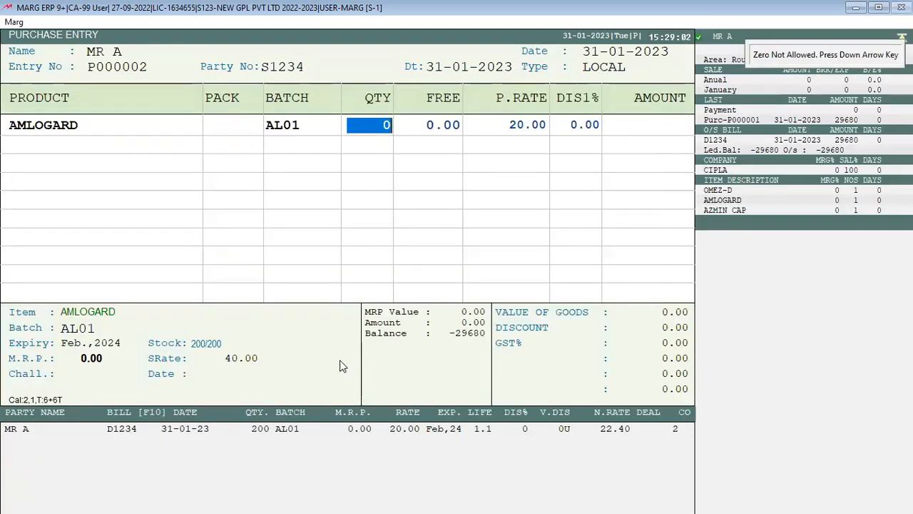
pyautogui.write('10')
pyautogui.press('Return')
pyautogui.press('Return')
pyautogui.press('Return')
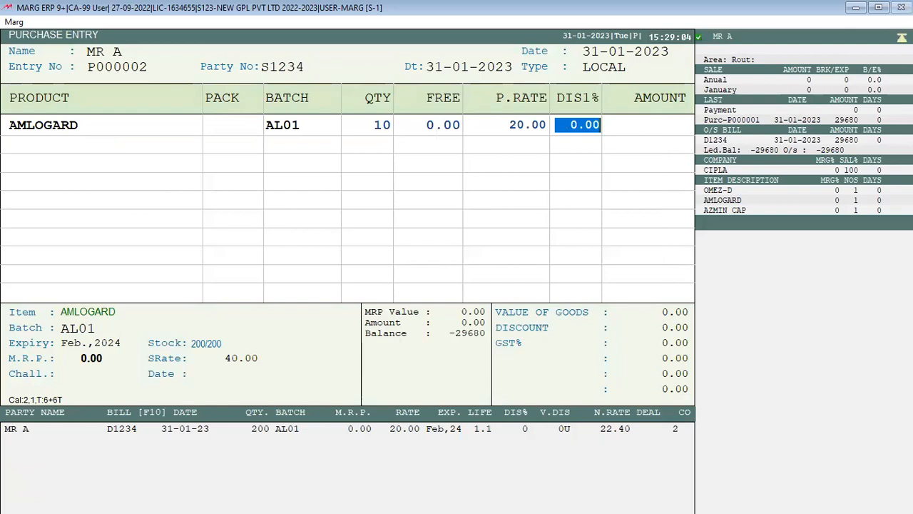
pyautogui.press('Return')
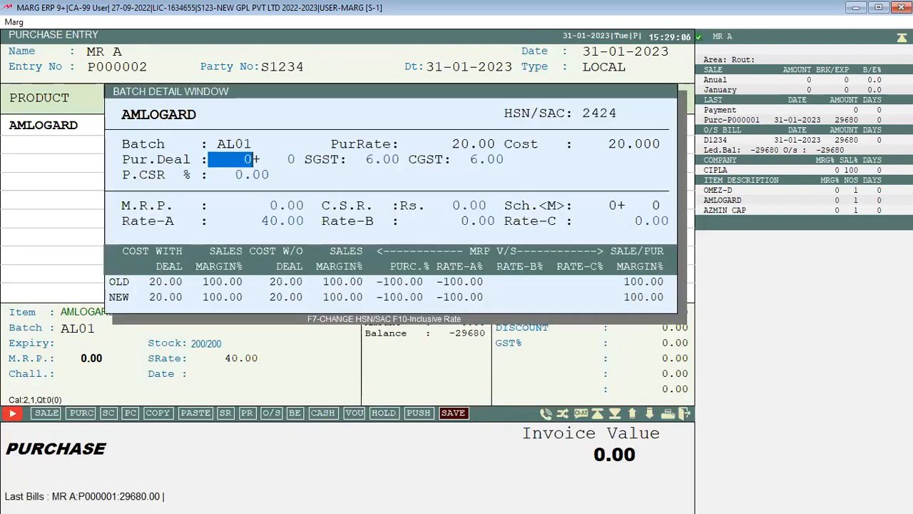
pyautogui.press('Escape')
# Enter an 8.00 purchase discount in AMLOGARD's Modify Product form, then return to the purchase bill
pyautogui.press('Return')
pyautogui.press('F3')
pyautogui.press('Return')
pyautogui.press('Return')
pyautogui.press('Return')
pyautogui.press('Return')
pyautogui.press('Return')
pyautogui.press('Return')
pyautogui.press('Return')
pyautogui.press('Return')
pyautogui.press('Return')
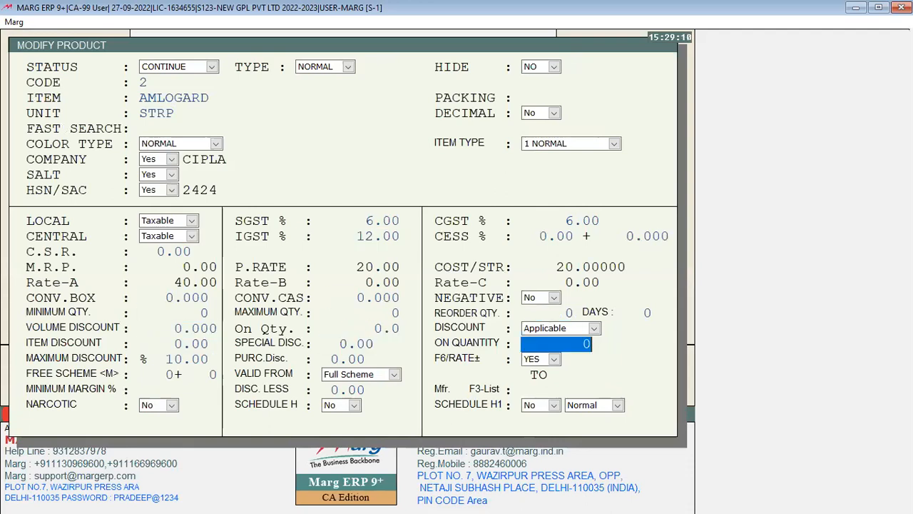
pyautogui.write('8.')
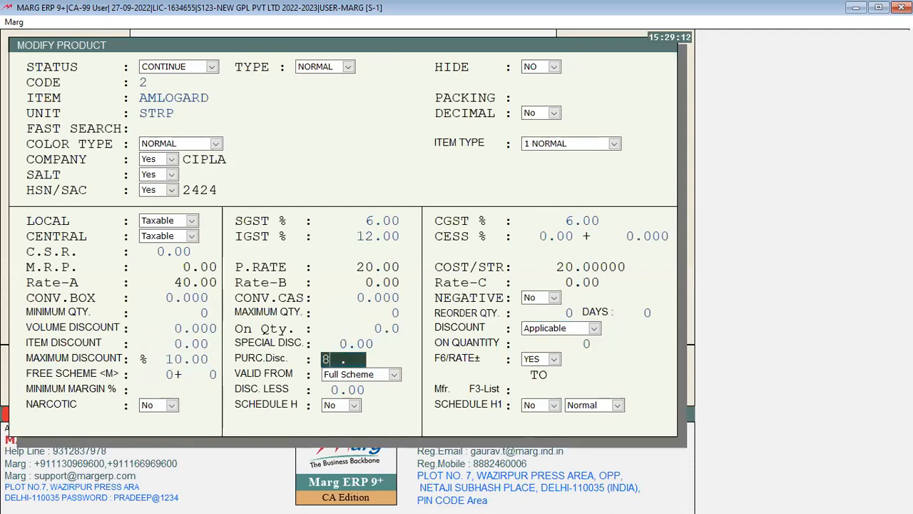
pyautogui.press('Return')
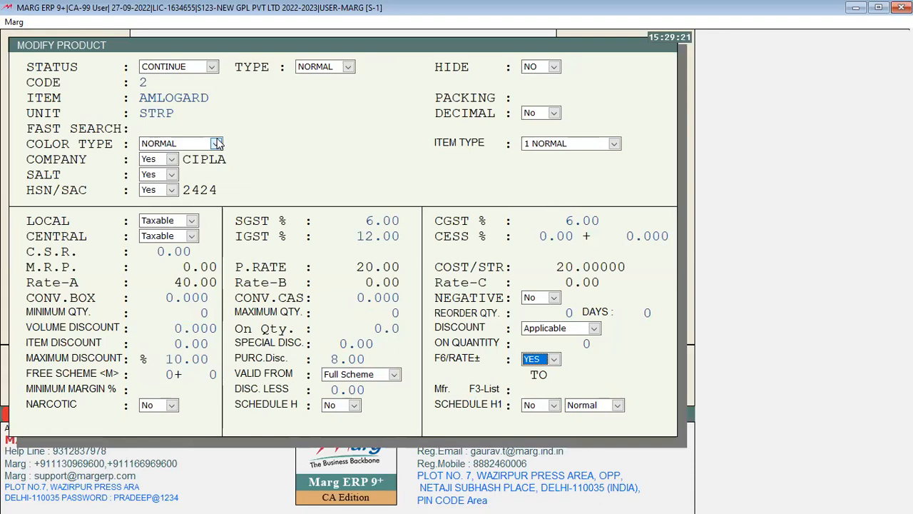
pyautogui.press('Return')
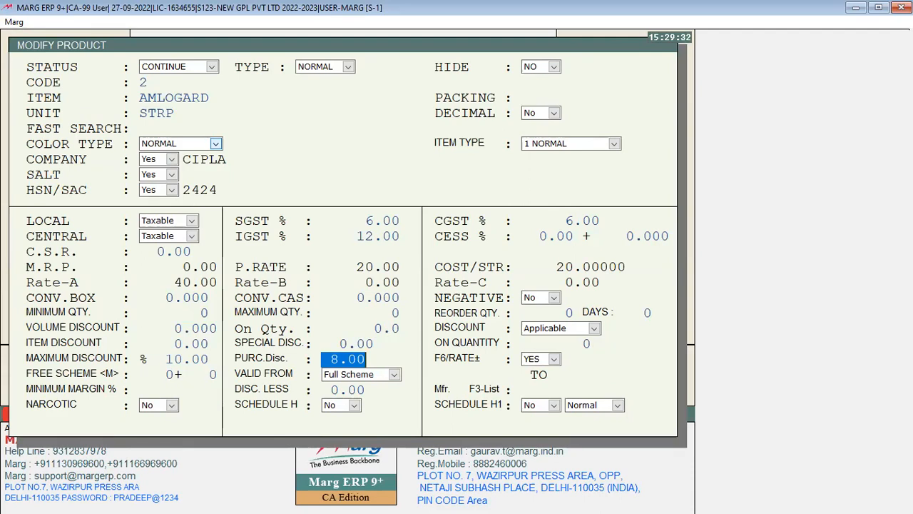
pyautogui.press('Escape')
pyautogui.press('Return')
pyautogui.press('Return')
# Add a one-strip AMLOGARD line from batch AL01, then discard the purchase bill
pyautogui.press('Return')
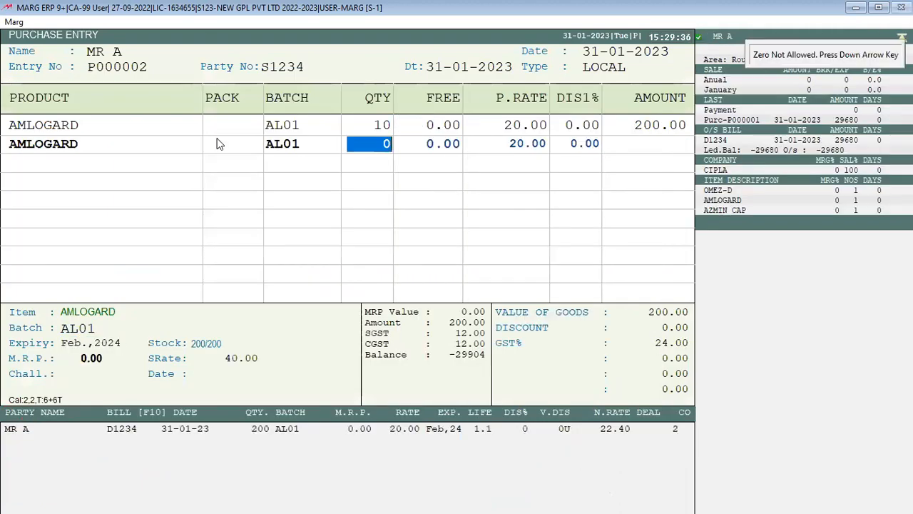
pyautogui.write('1')
pyautogui.press('Return')
pyautogui.press('Return')
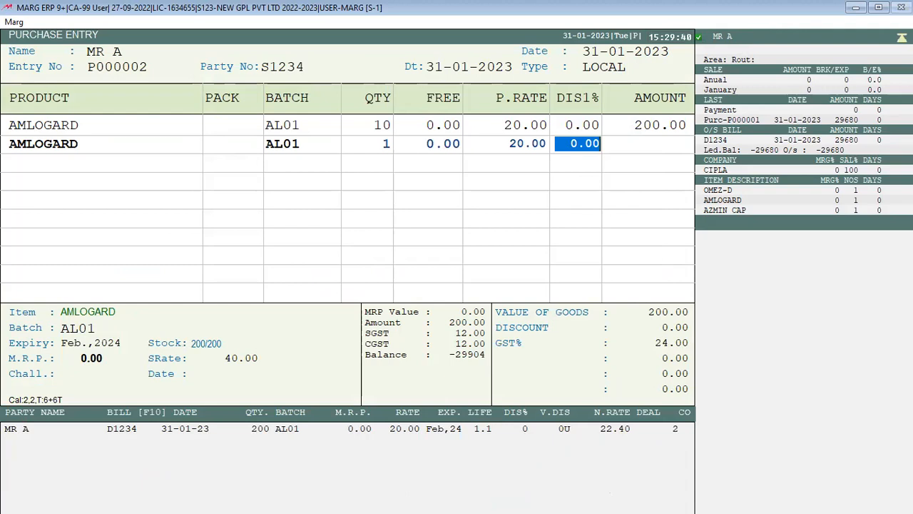
pyautogui.press('Return')
pyautogui.press('Escape')
pyautogui.press('Right')
pyautogui.press('Return')
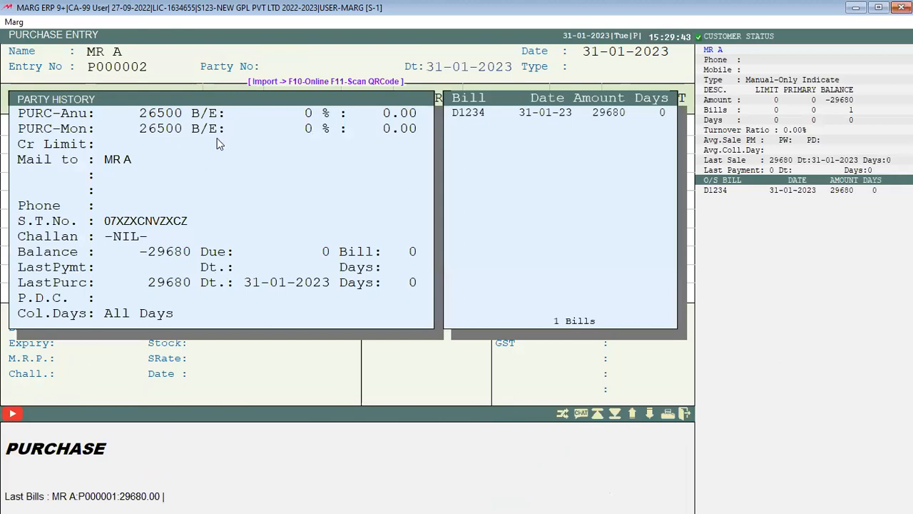
# Reopen AMLOGARD's Modify Product form and move down to the on-quantity field
pyautogui.press('Return')
pyautogui.write('SDSS')
pyautogui.press('Return')
pyautogui.press('Return')
pyautogui.press('F3')
pyautogui.press('Return')
pyautogui.press('Return')
pyautogui.press('Return')
pyautogui.press('Return')
pyautogui.press('Return')
pyautogui.press('Return')
pyautogui.press('Return')
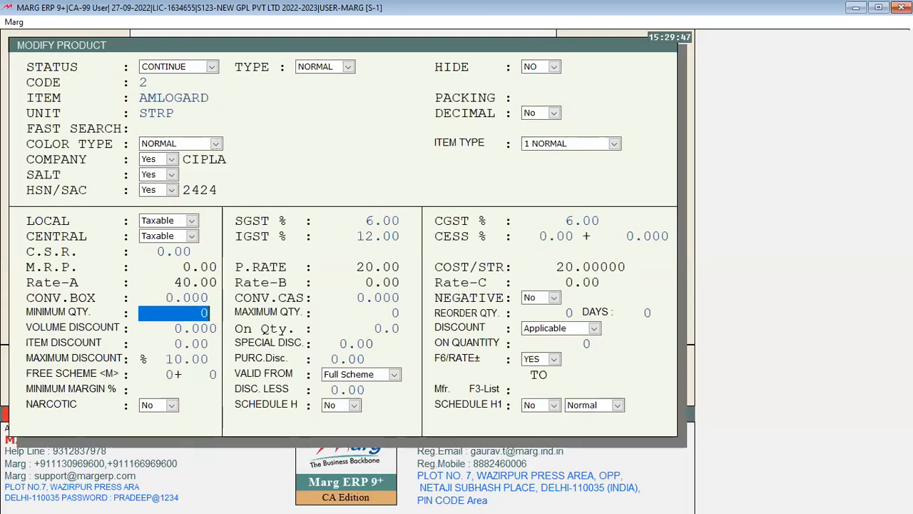
pyautogui.press('Return')
pyautogui.press('Return')
pyautogui.press('Return')
pyautogui.press('Return')
pyautogui.press('Return')
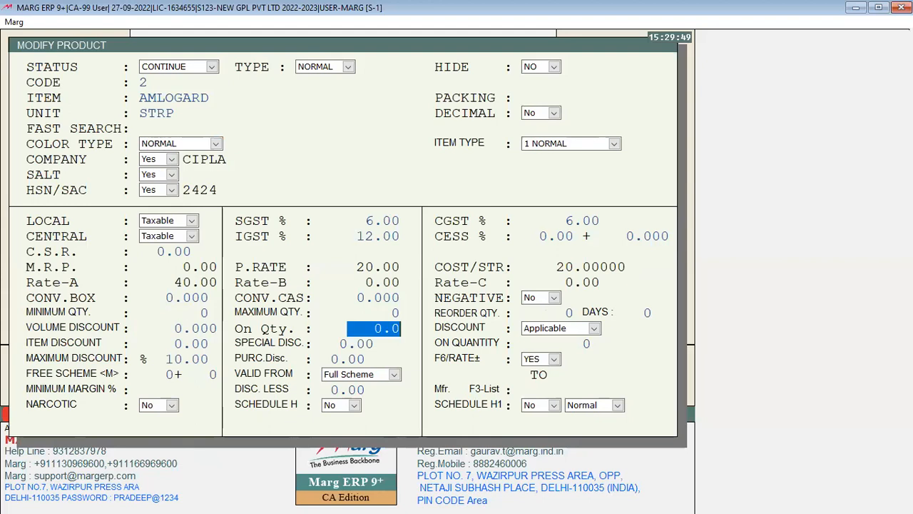
pyautogui.press('Return')
pyautogui.press('Return')
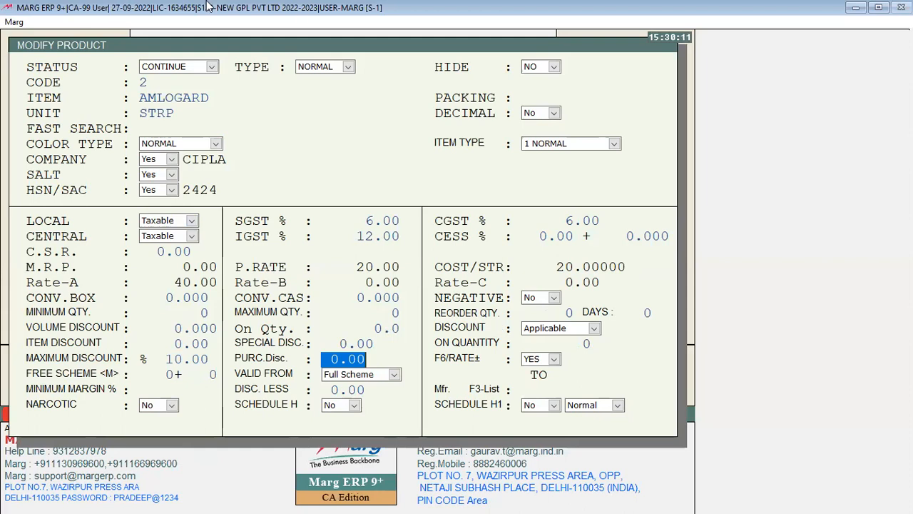
pyautogui.write('8 .')
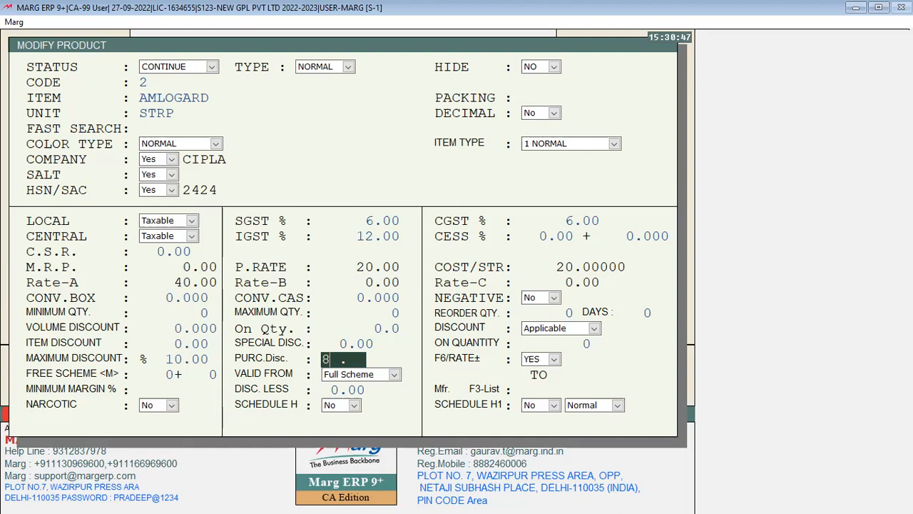
pyautogui.press('BackSpace')
pyautogui.press('Return')
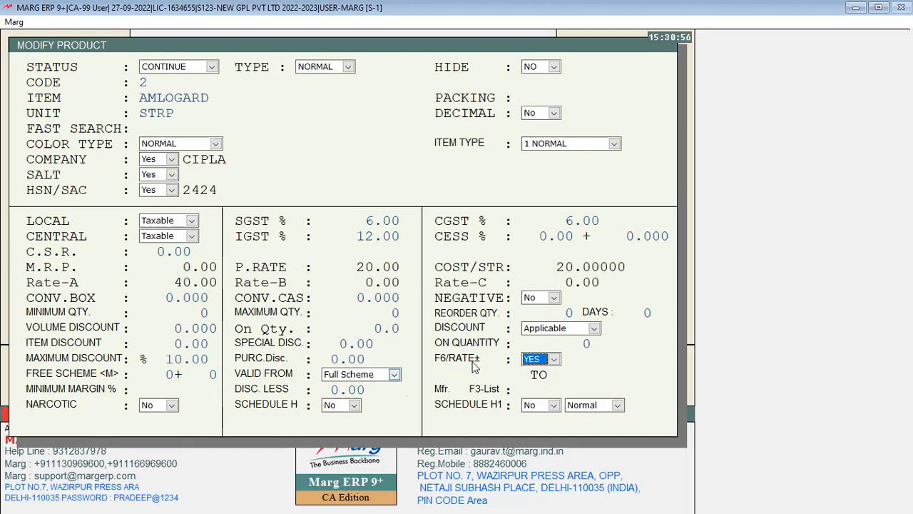
# Switch AMLOGARD's F6/RATE± option from Yes to No
pyautogui.press('space')
pyautogui.press('Up')
pyautogui.press('Down')
pyautogui.press('Up')
pyautogui.press('Down')
pyautogui.press('Up')
pyautogui.press('Down')
pyautogui.press('Up')
pyautogui.press('Down')
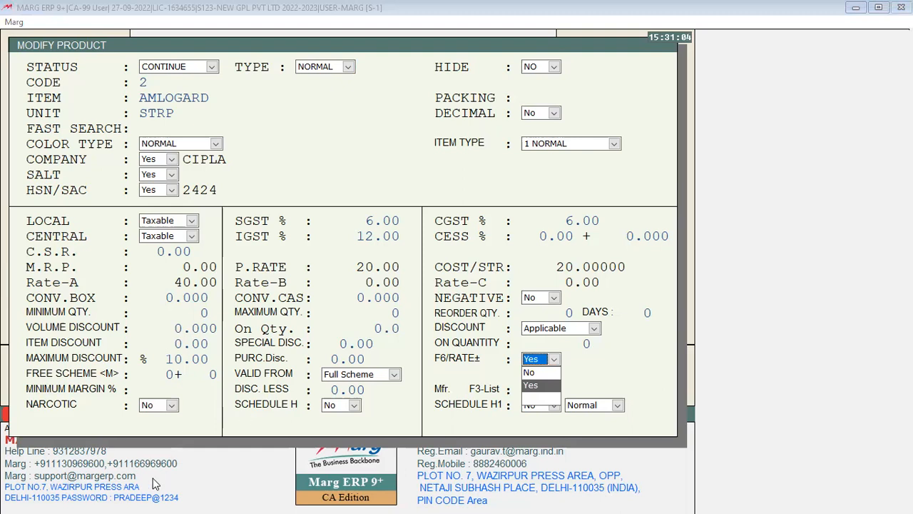
pyautogui.press('Return')
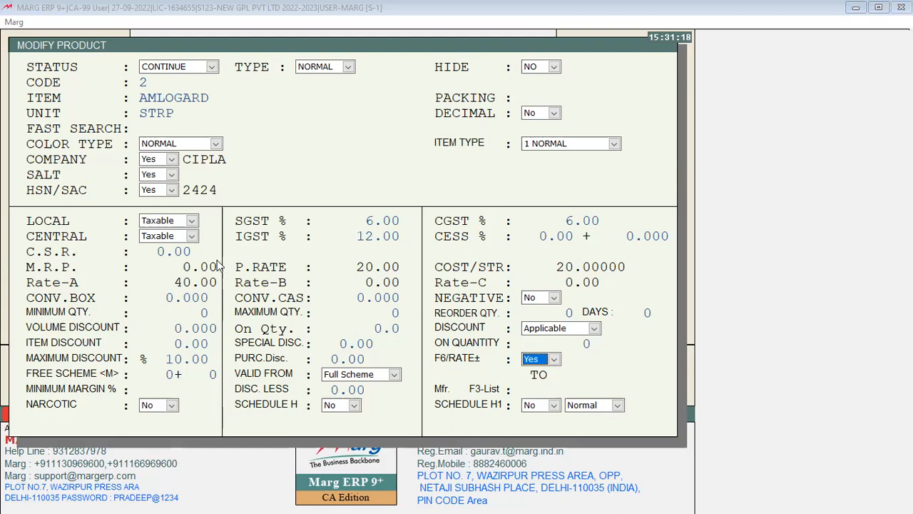
pyautogui.press('n')
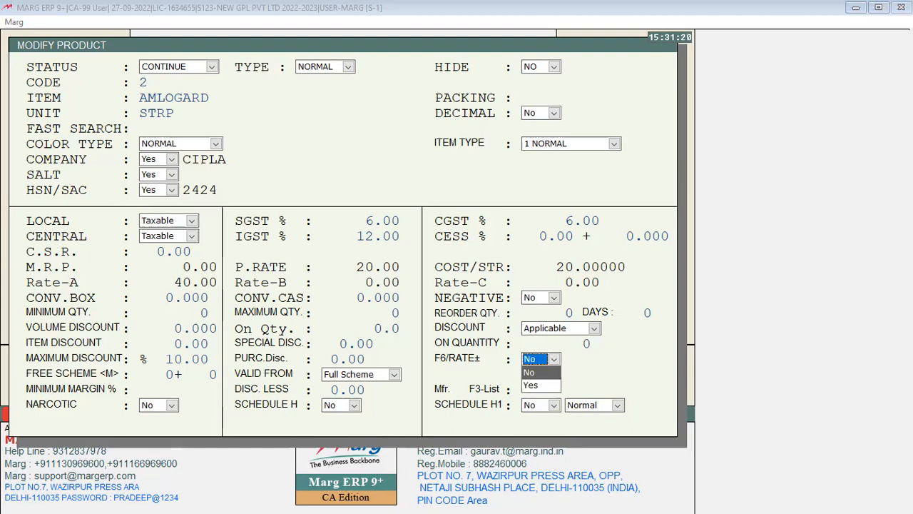
# Exit Modify Product without saving and close Purchase Entry to return to the dashboard
pyautogui.press('Escape')
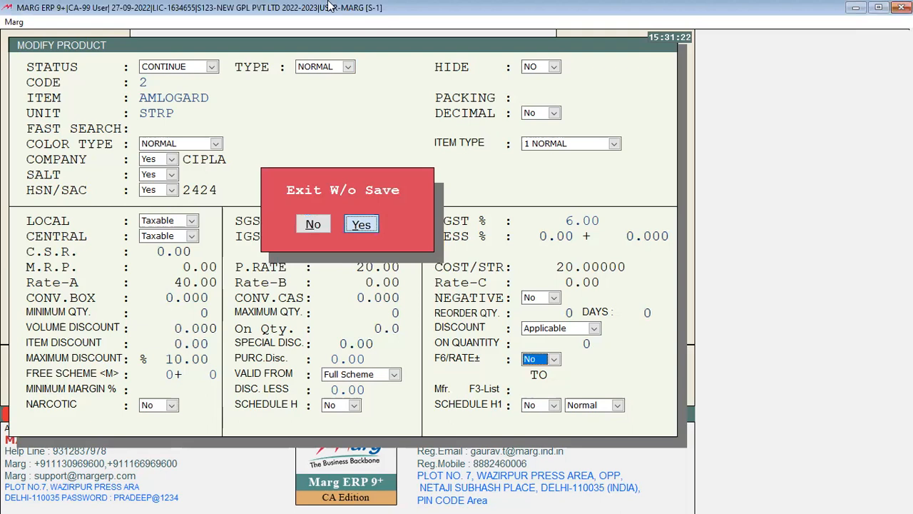
pyautogui.press('y')
pyautogui.press('Escape')
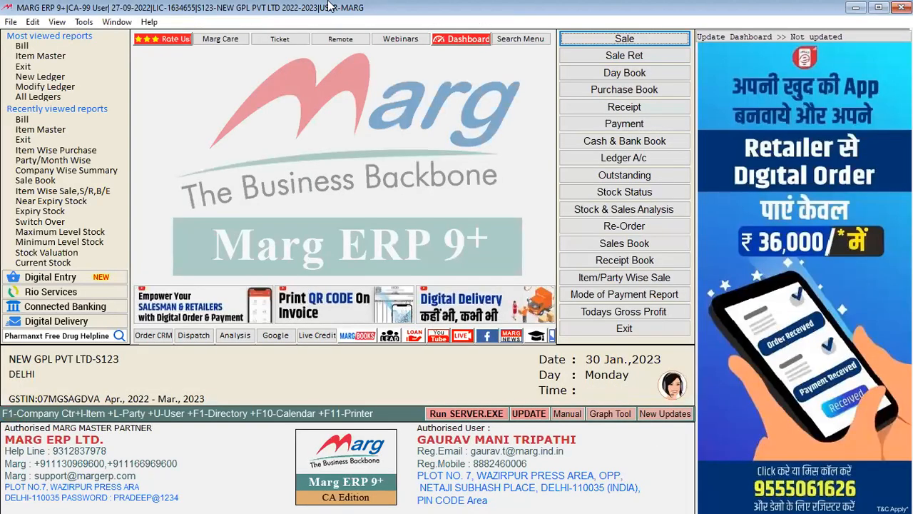
# Start a new sale entry and browse the item list rates for AZMIN CAP and OMEZ-D
pyautogui.press('Return')
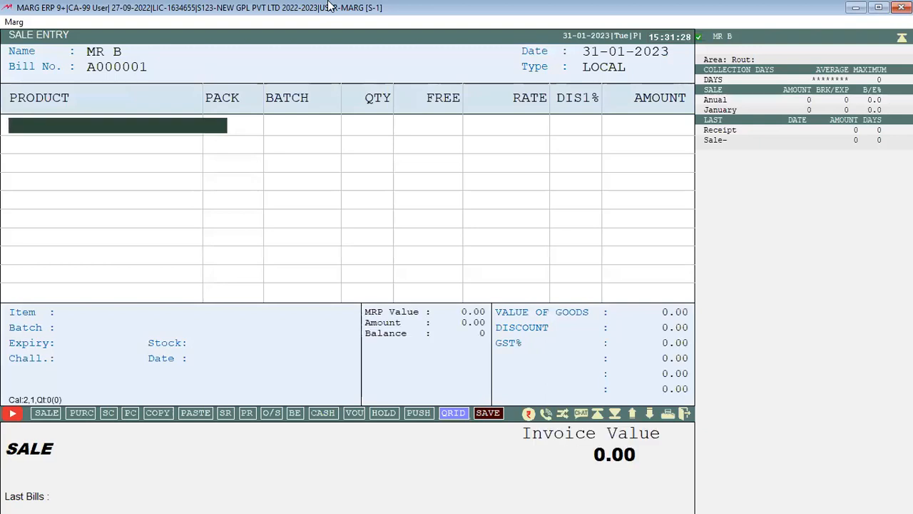
pyautogui.press('Return')
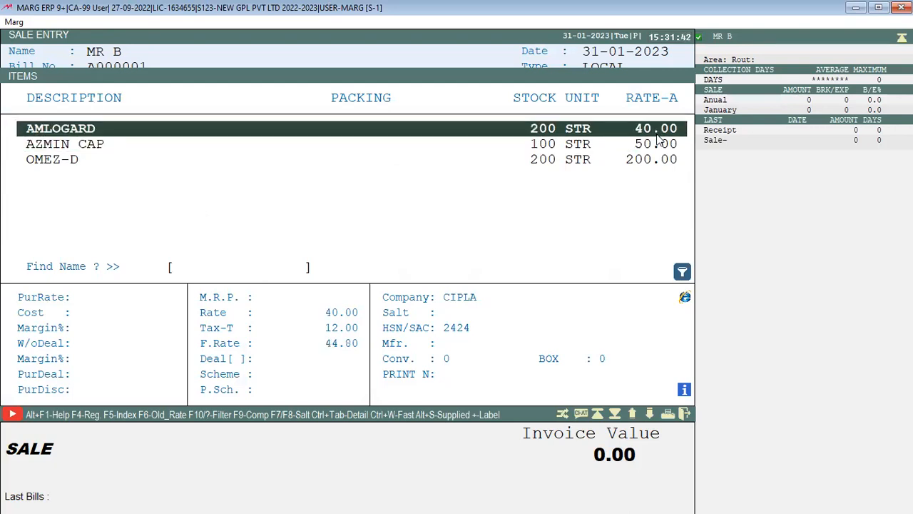
pyautogui.press('Down')
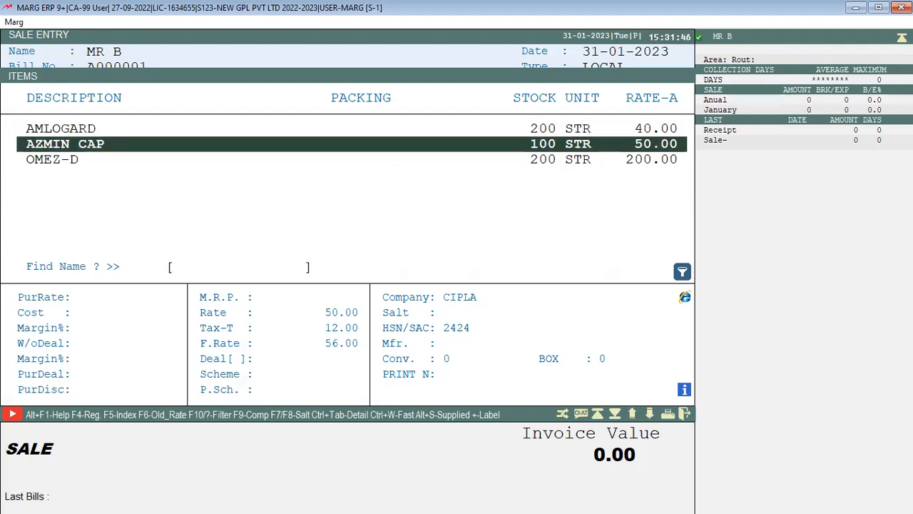
pyautogui.press('Down')
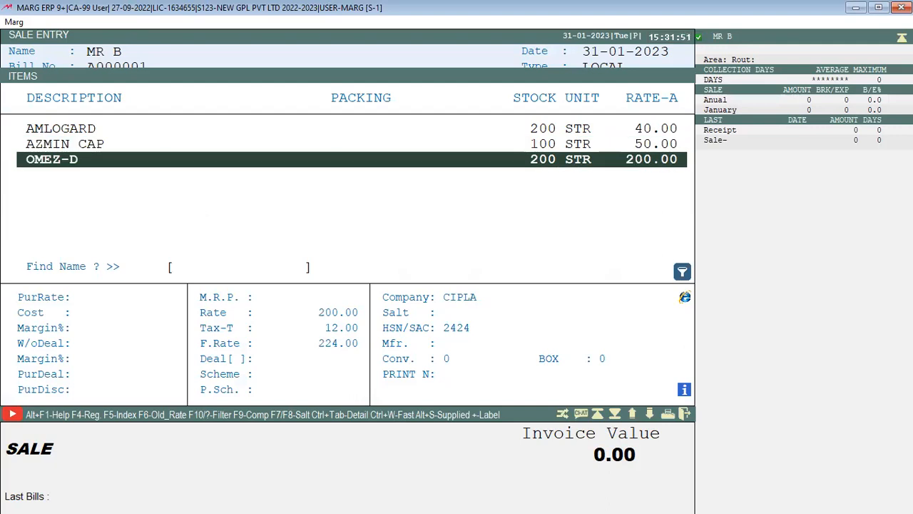
pyautogui.press('Up')
pyautogui.press('Up')
# View AMLOGARD's Modify Product settings, exit without saving, then pick MR B and reopen the item list
pyautogui.hotkey('ctrl', 'Return')
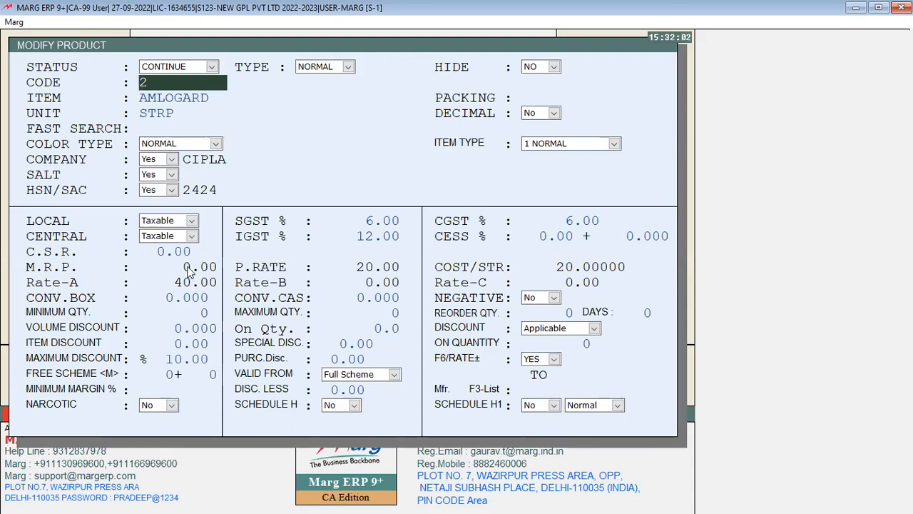
pyautogui.press('Escape')
pyautogui.press('Right')
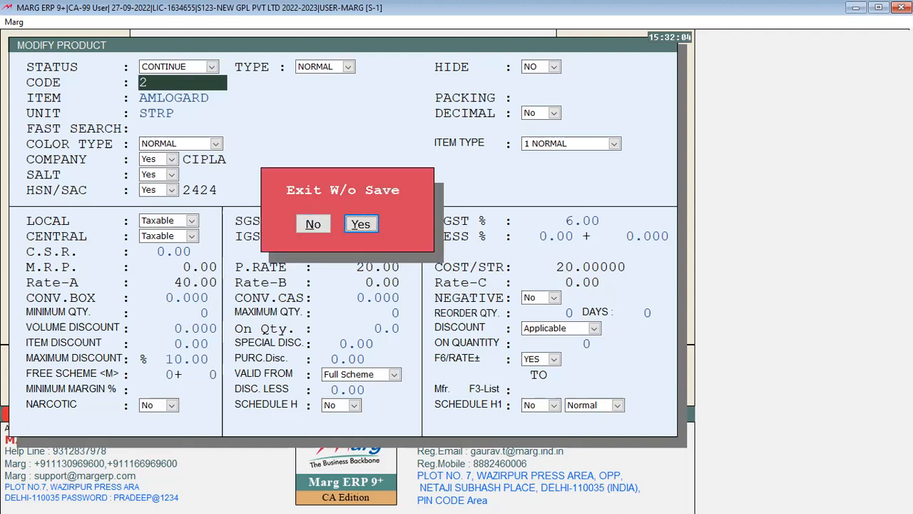
pyautogui.press('Return')
pyautogui.press('Escape')
pyautogui.press('Escape')
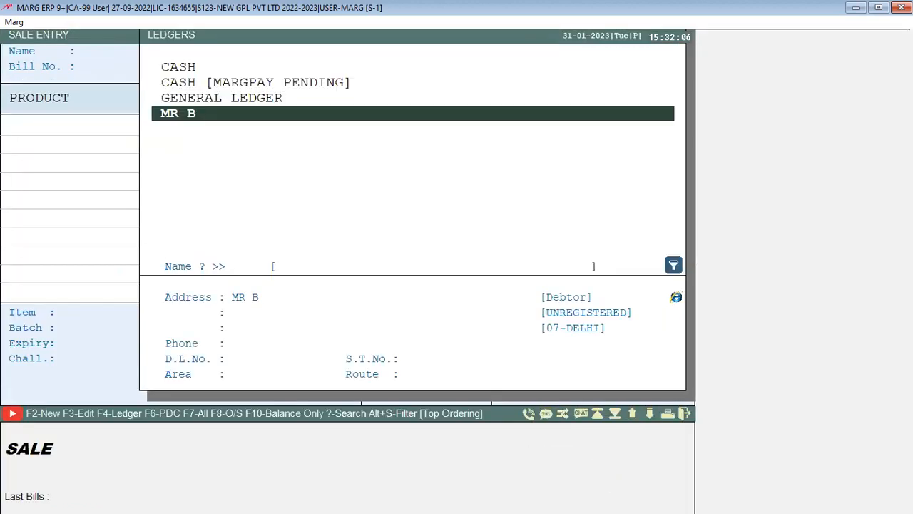
pyautogui.press('Return')
pyautogui.press('Return')
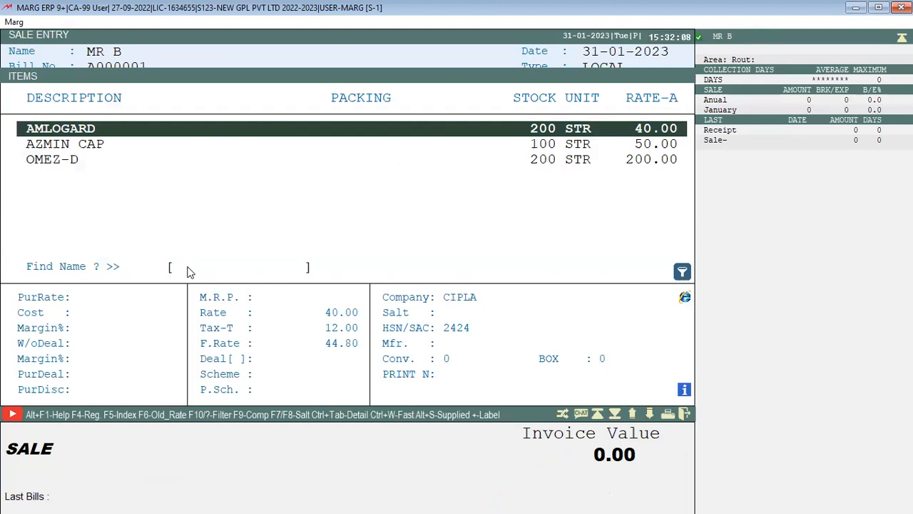
# Bill quantity 1 each of AMLOGARD, AZMIN CAP (batch AZ001) and OMEZ-D (batch A1234)
pyautogui.press('Return')
pyautogui.press('Return')
pyautogui.write('1')
pyautogui.press('Return')
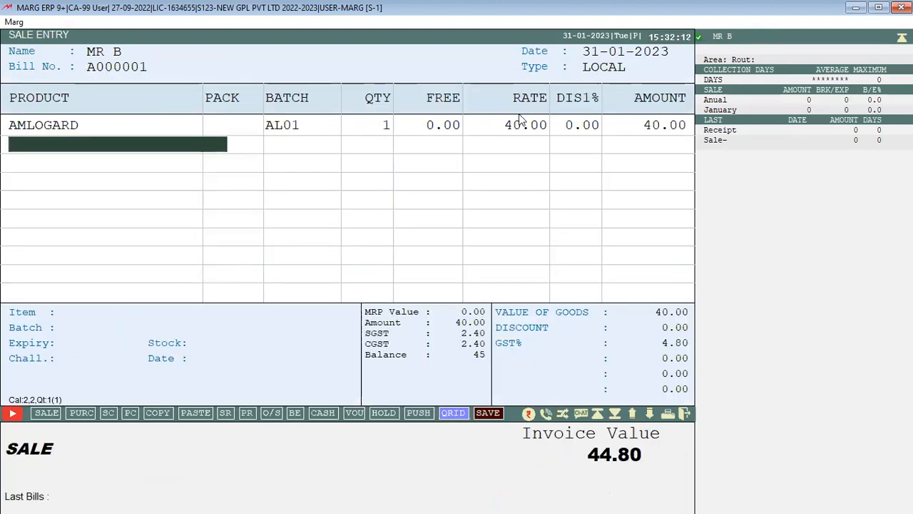
pyautogui.press('Return')
pyautogui.press('Down')
pyautogui.press('Return')
pyautogui.press('Return')
pyautogui.write('1')
pyautogui.press('Return')
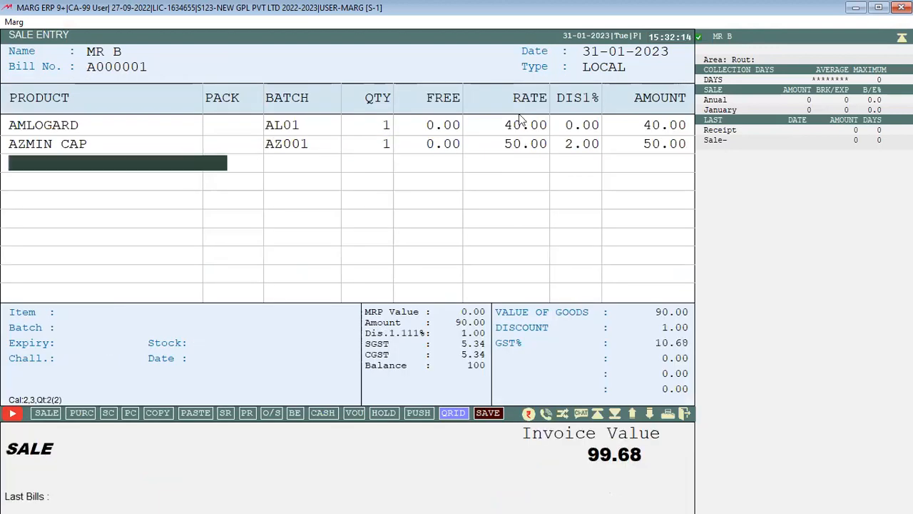
pyautogui.press('Return')
pyautogui.press('Down')
pyautogui.press('Down')
pyautogui.press('Return')
pyautogui.press('Return')
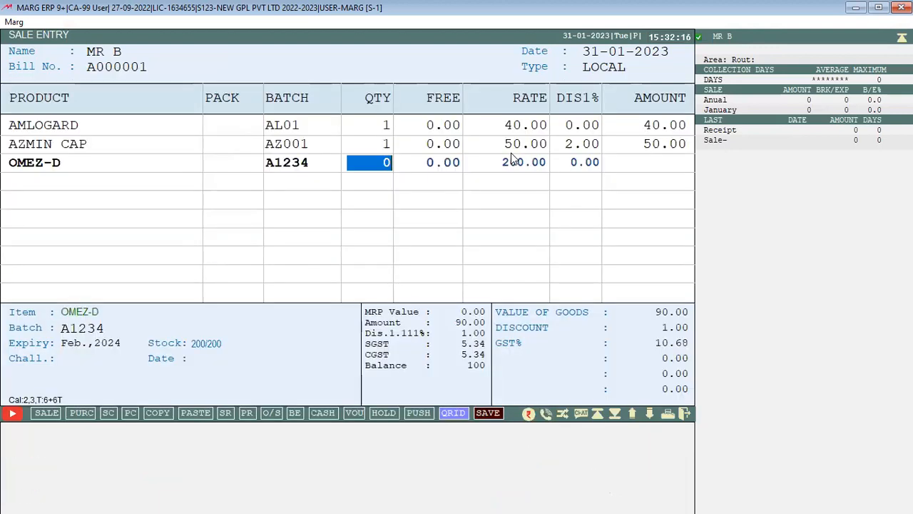
pyautogui.write('1')
pyautogui.press('Return')
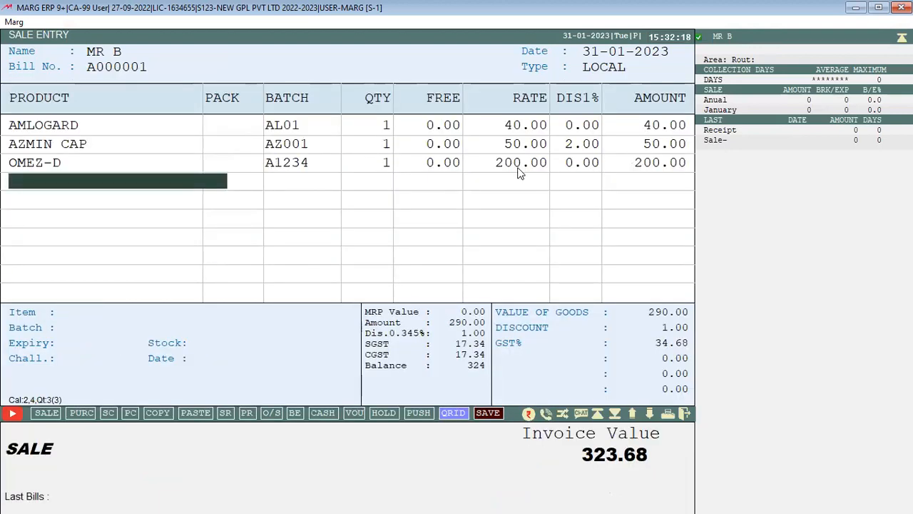
# Discard the 323.68 bill unsaved and start a fresh sale bill for MR B
pyautogui.press('Escape')
pyautogui.press('Escape')
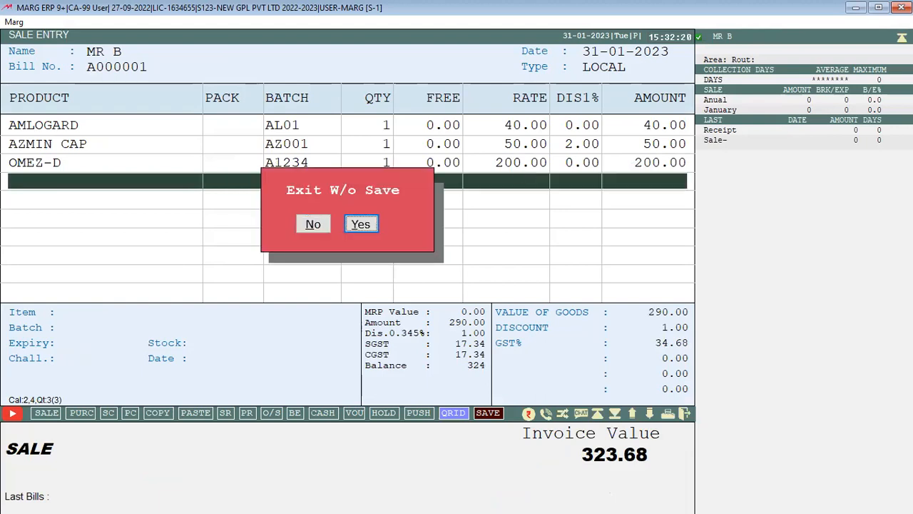
pyautogui.press('Return')
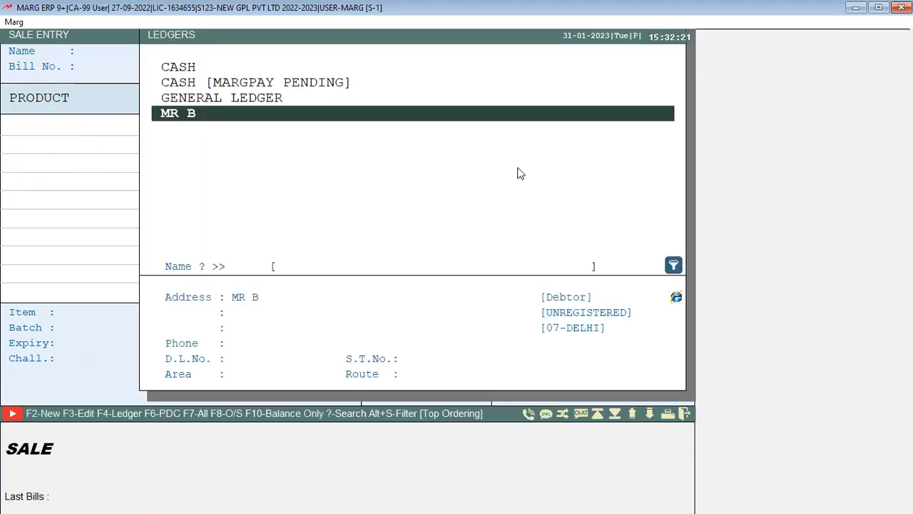
pyautogui.press('Return')
pyautogui.press('Return')
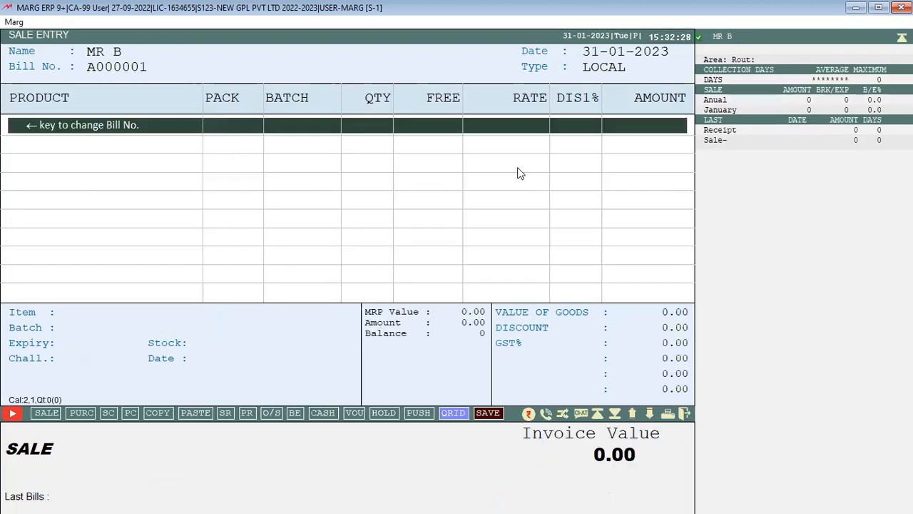
pyautogui.press('Return')
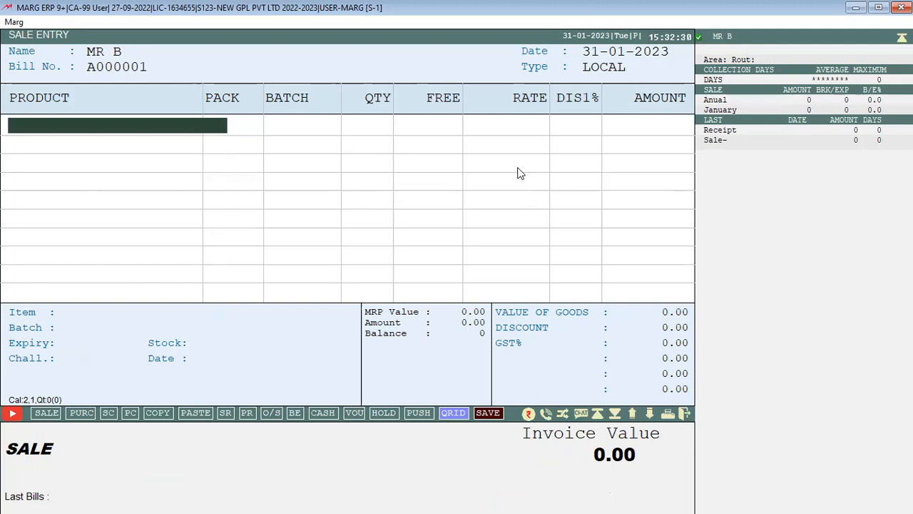
pyautogui.press('Return')
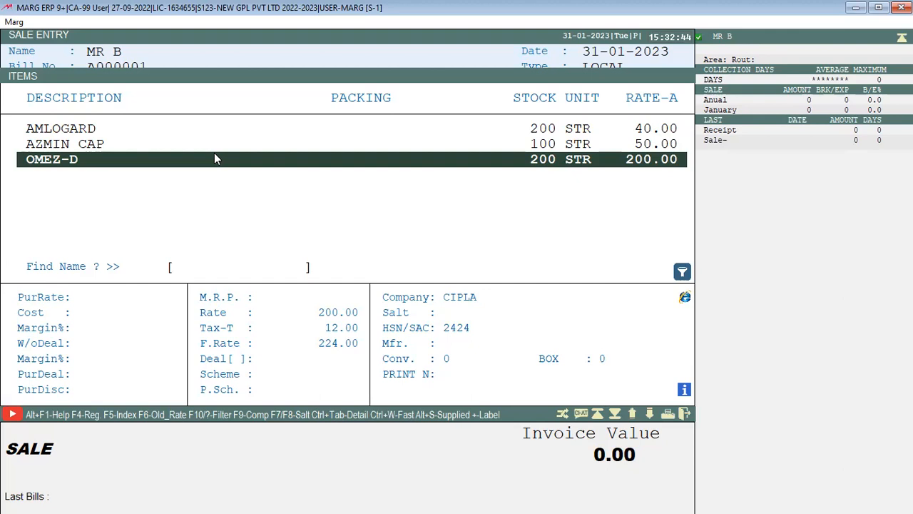
pyautogui.press('Up')
pyautogui.press('Up')
pyautogui.press('Down')
pyautogui.press('Down')
pyautogui.press('Up')
pyautogui.press('Up')
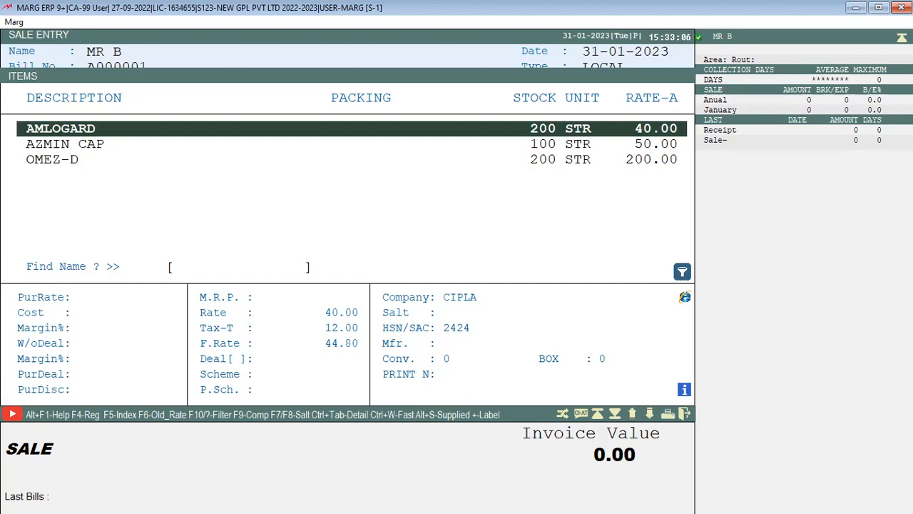
pyautogui.press('Escape')
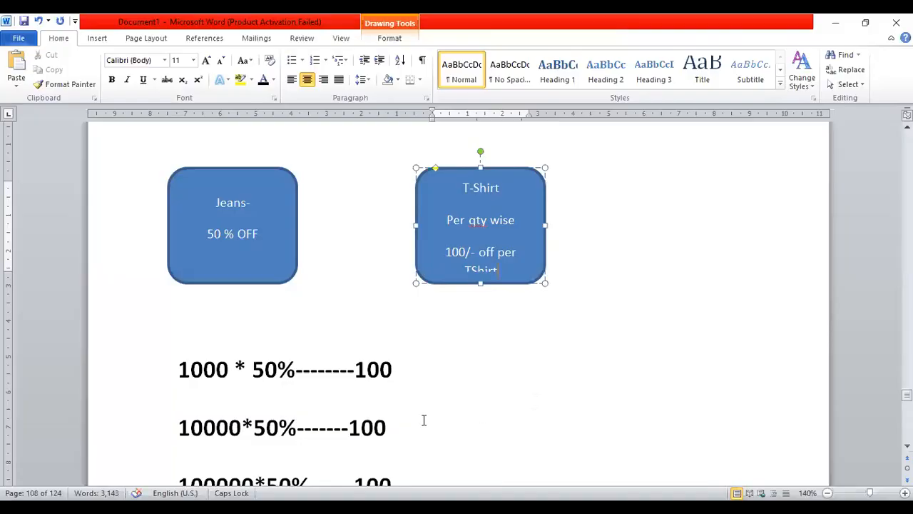
# Type 'RATE +- ( INCREASE /DECREASE)- F6 IN SALE BILL' under the 50% calculation lines, then return to Marg ERP
pyautogui.click(420, 422)
pyautogui.press('Return')
pyautogui.press('Return')
pyautogui.press('Return')
pyautogui.press('Return')
pyautogui.press('Up')
pyautogui.press('Up')
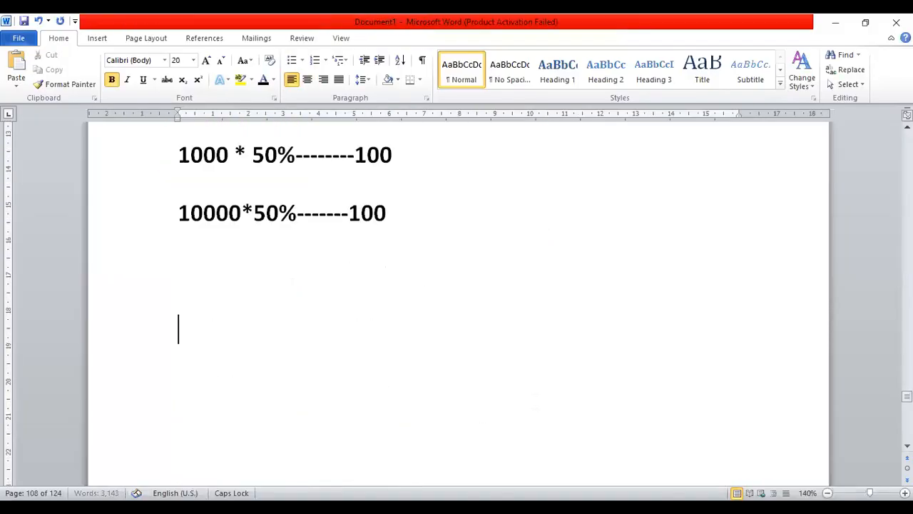
pyautogui.write('RATE ')
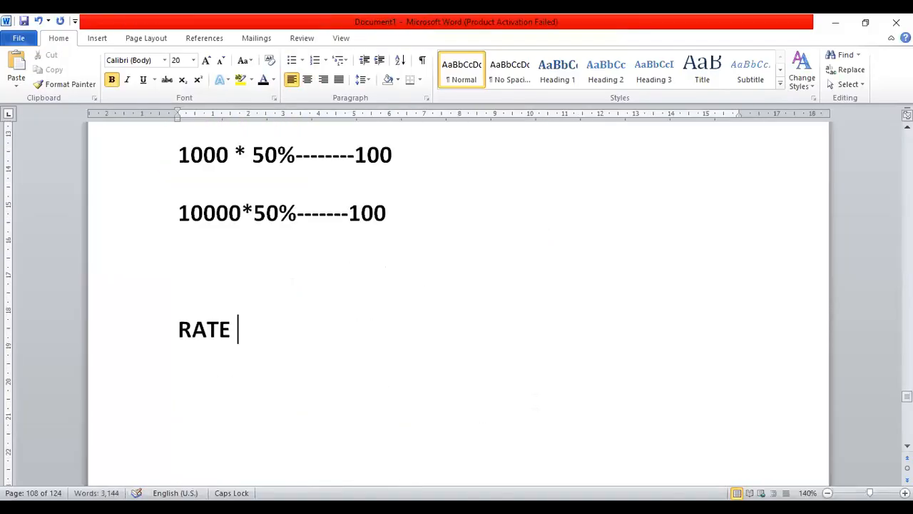
pyautogui.write('+- ( INCREASE')
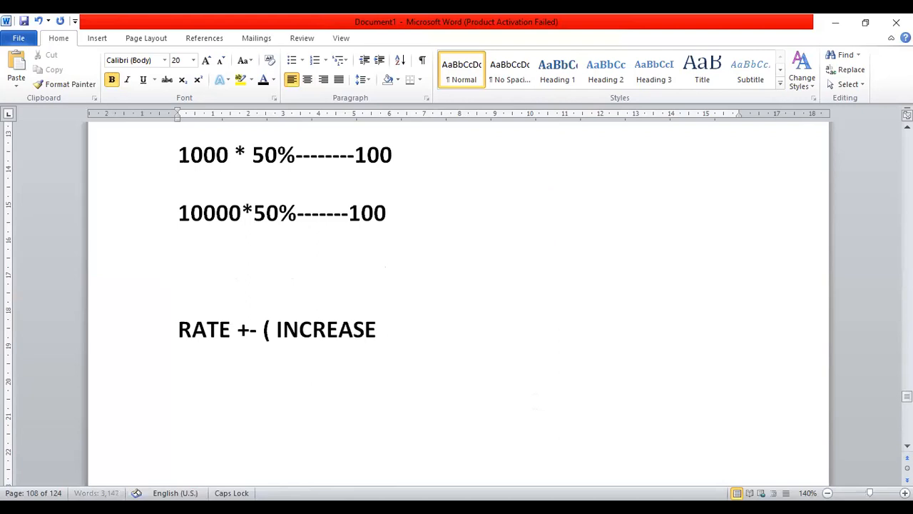
pyautogui.write(' /DECREASE')
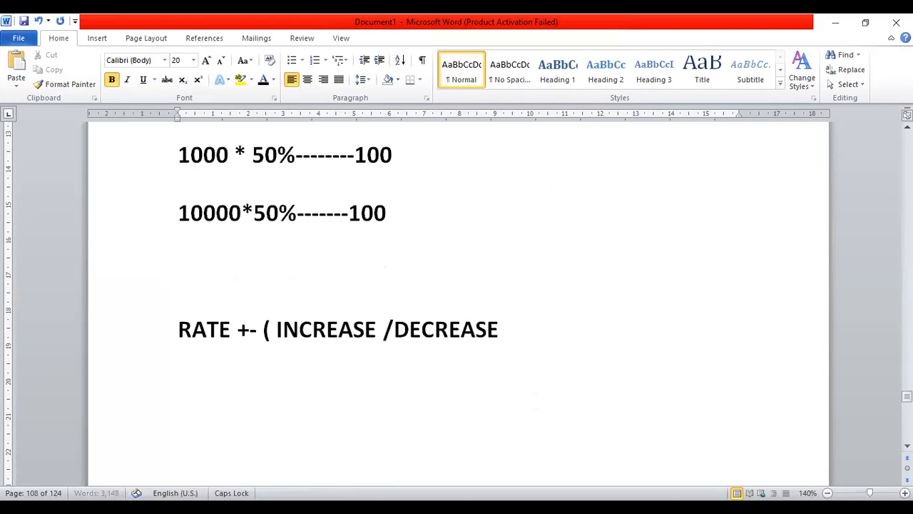
pyautogui.write(')- F6 IN SAL')
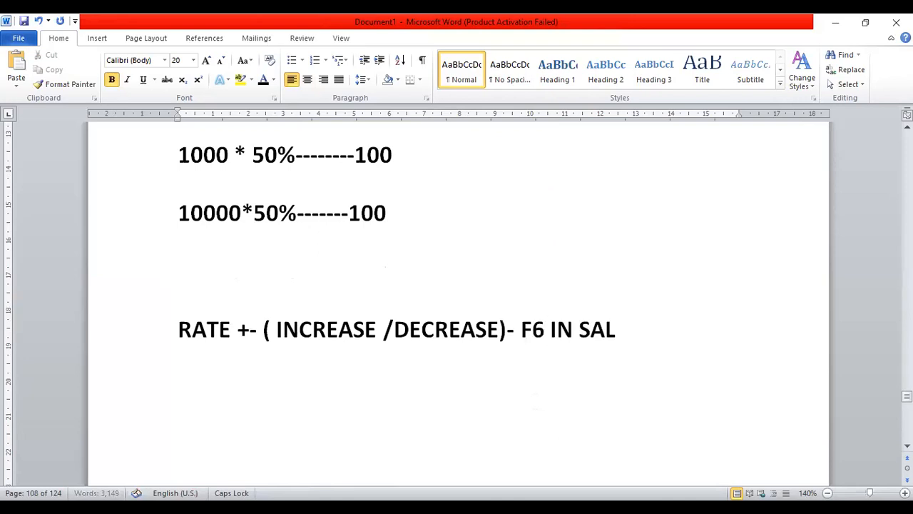
pyautogui.write('E BILL')
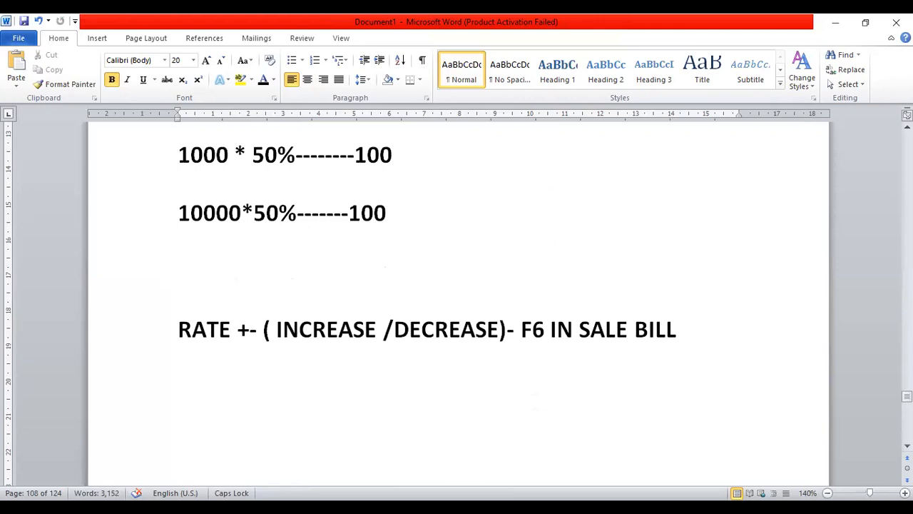
pyautogui.hotkey('alt', 'Tab')
pyautogui.hotkey('alt', 'Tab')
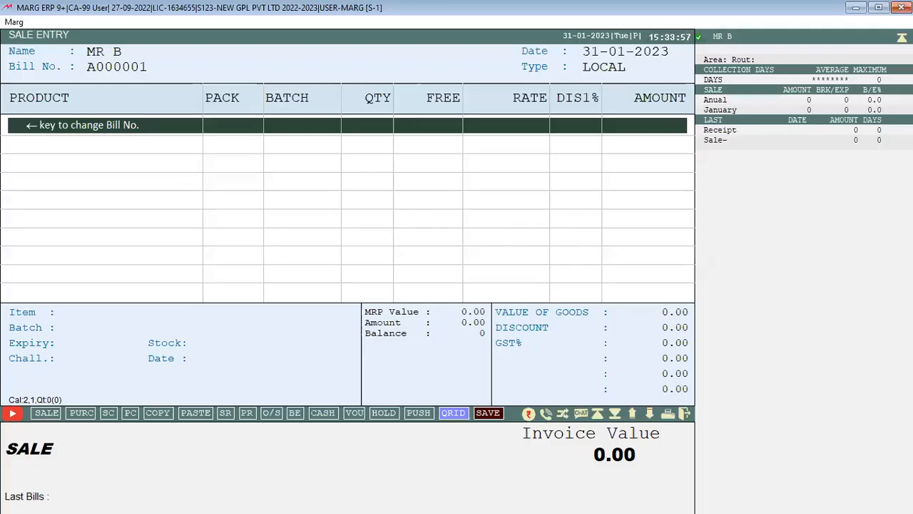